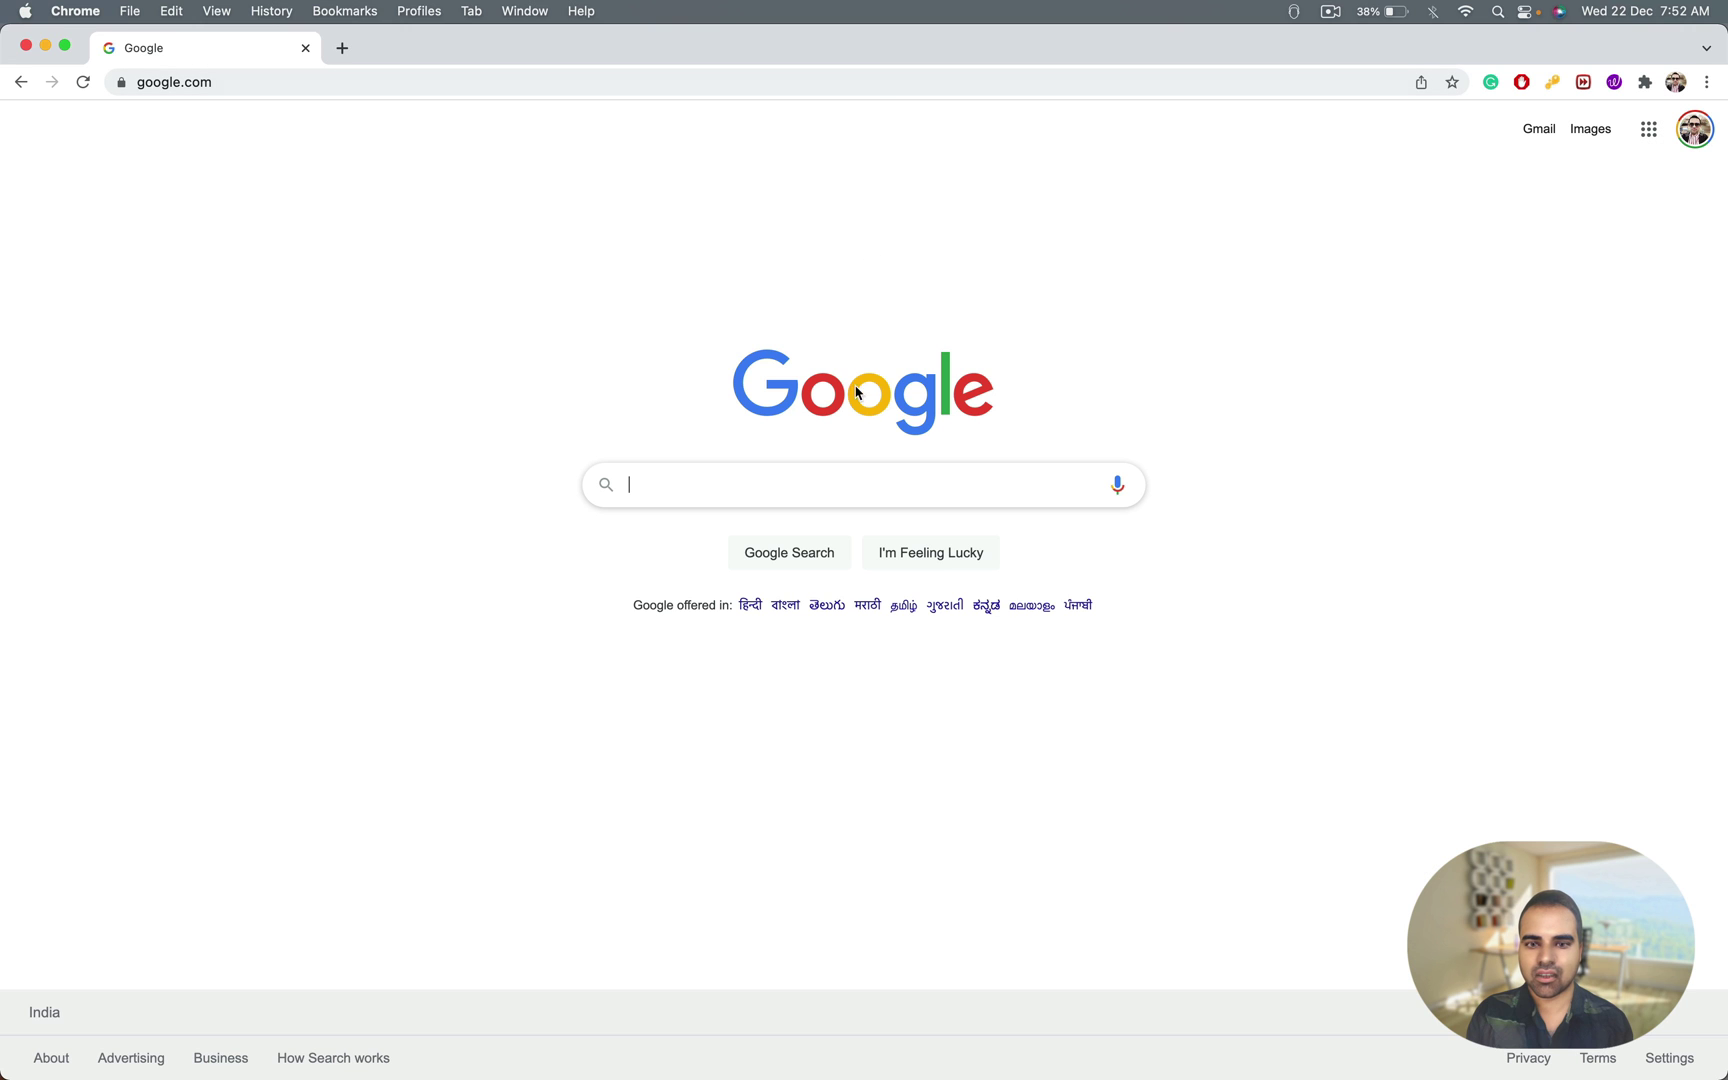
# Search Google for textsynth and open the 'Text Synth - Fabrice Bellard' result
pyautogui.write('textsynth')
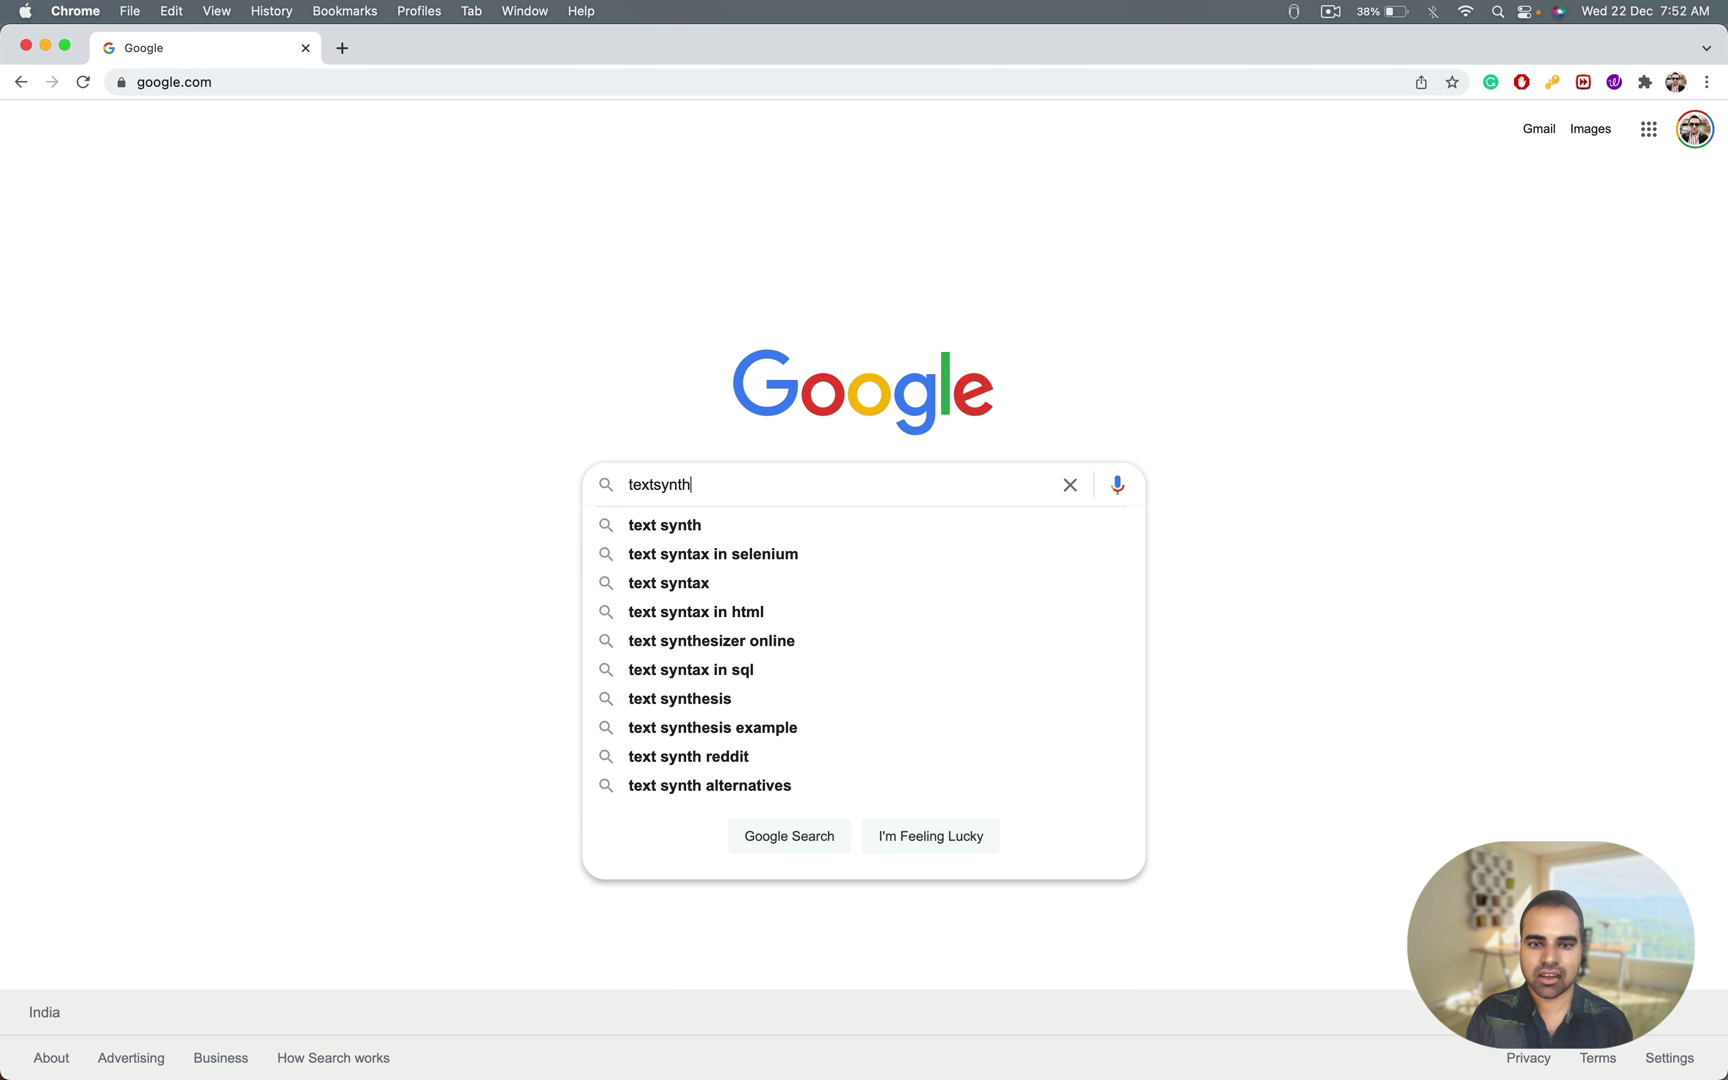
pyautogui.press('Return')
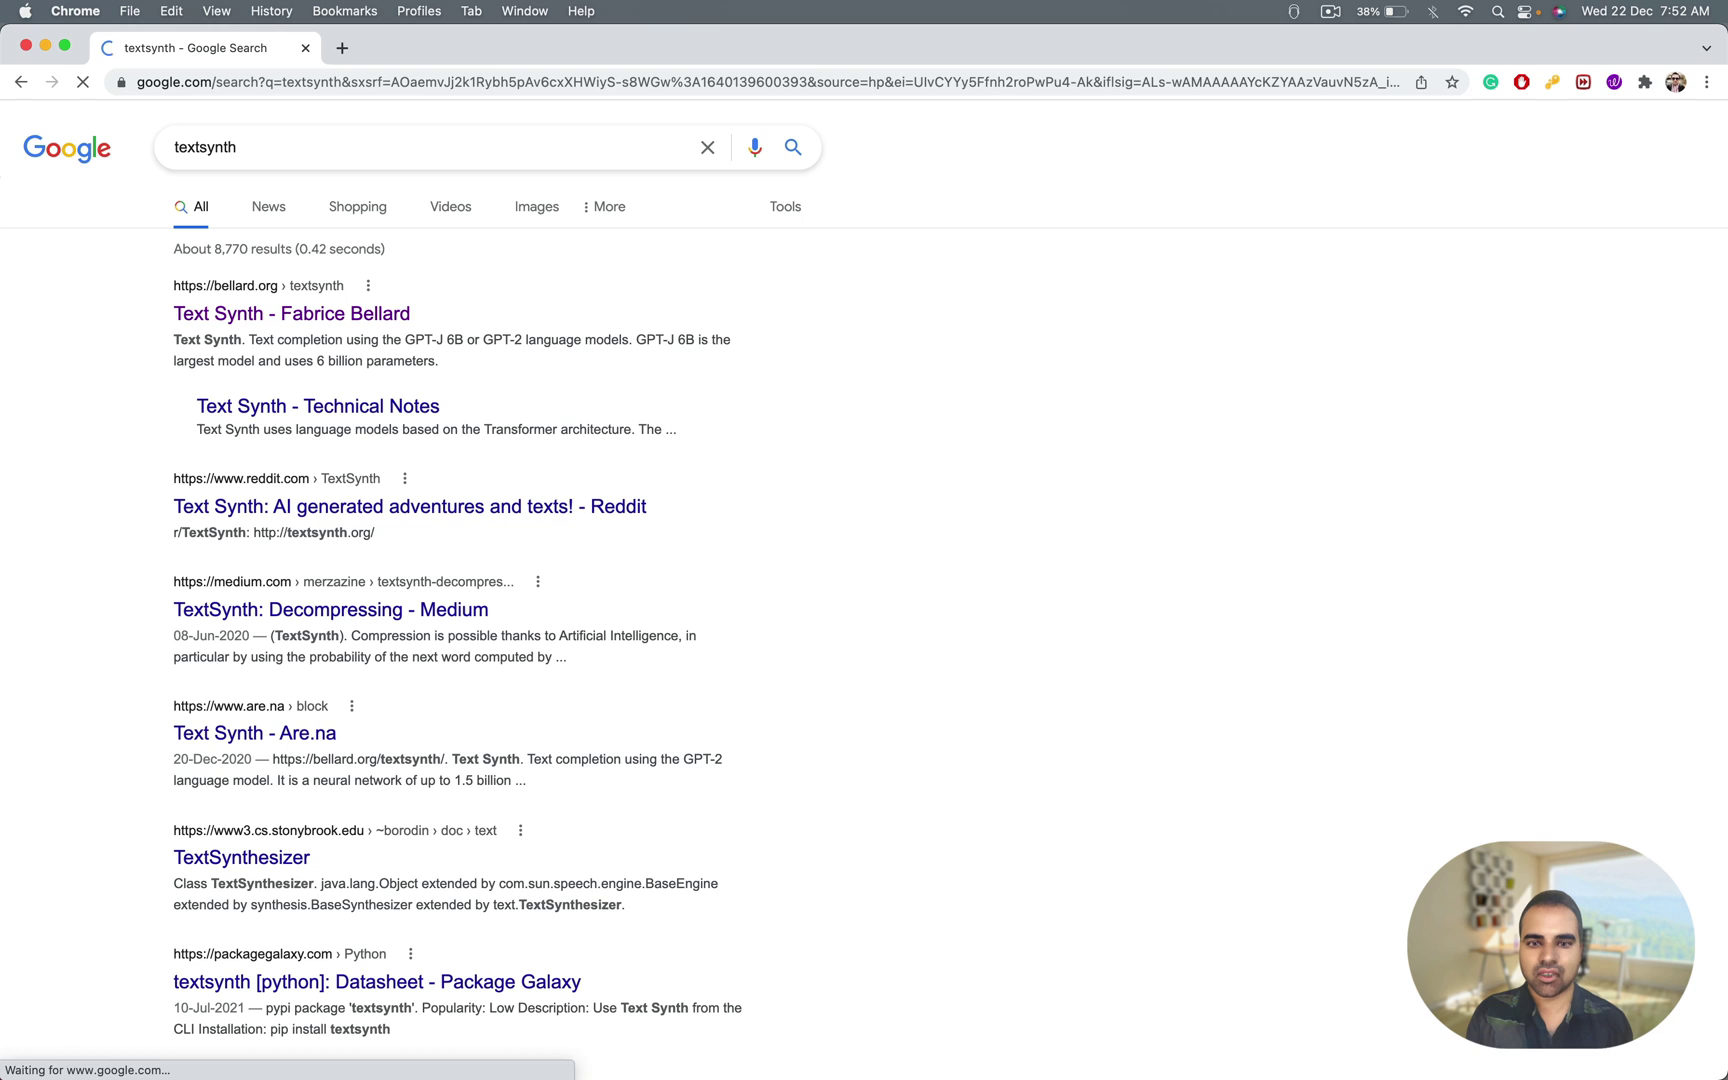
pyautogui.click(372, 316)
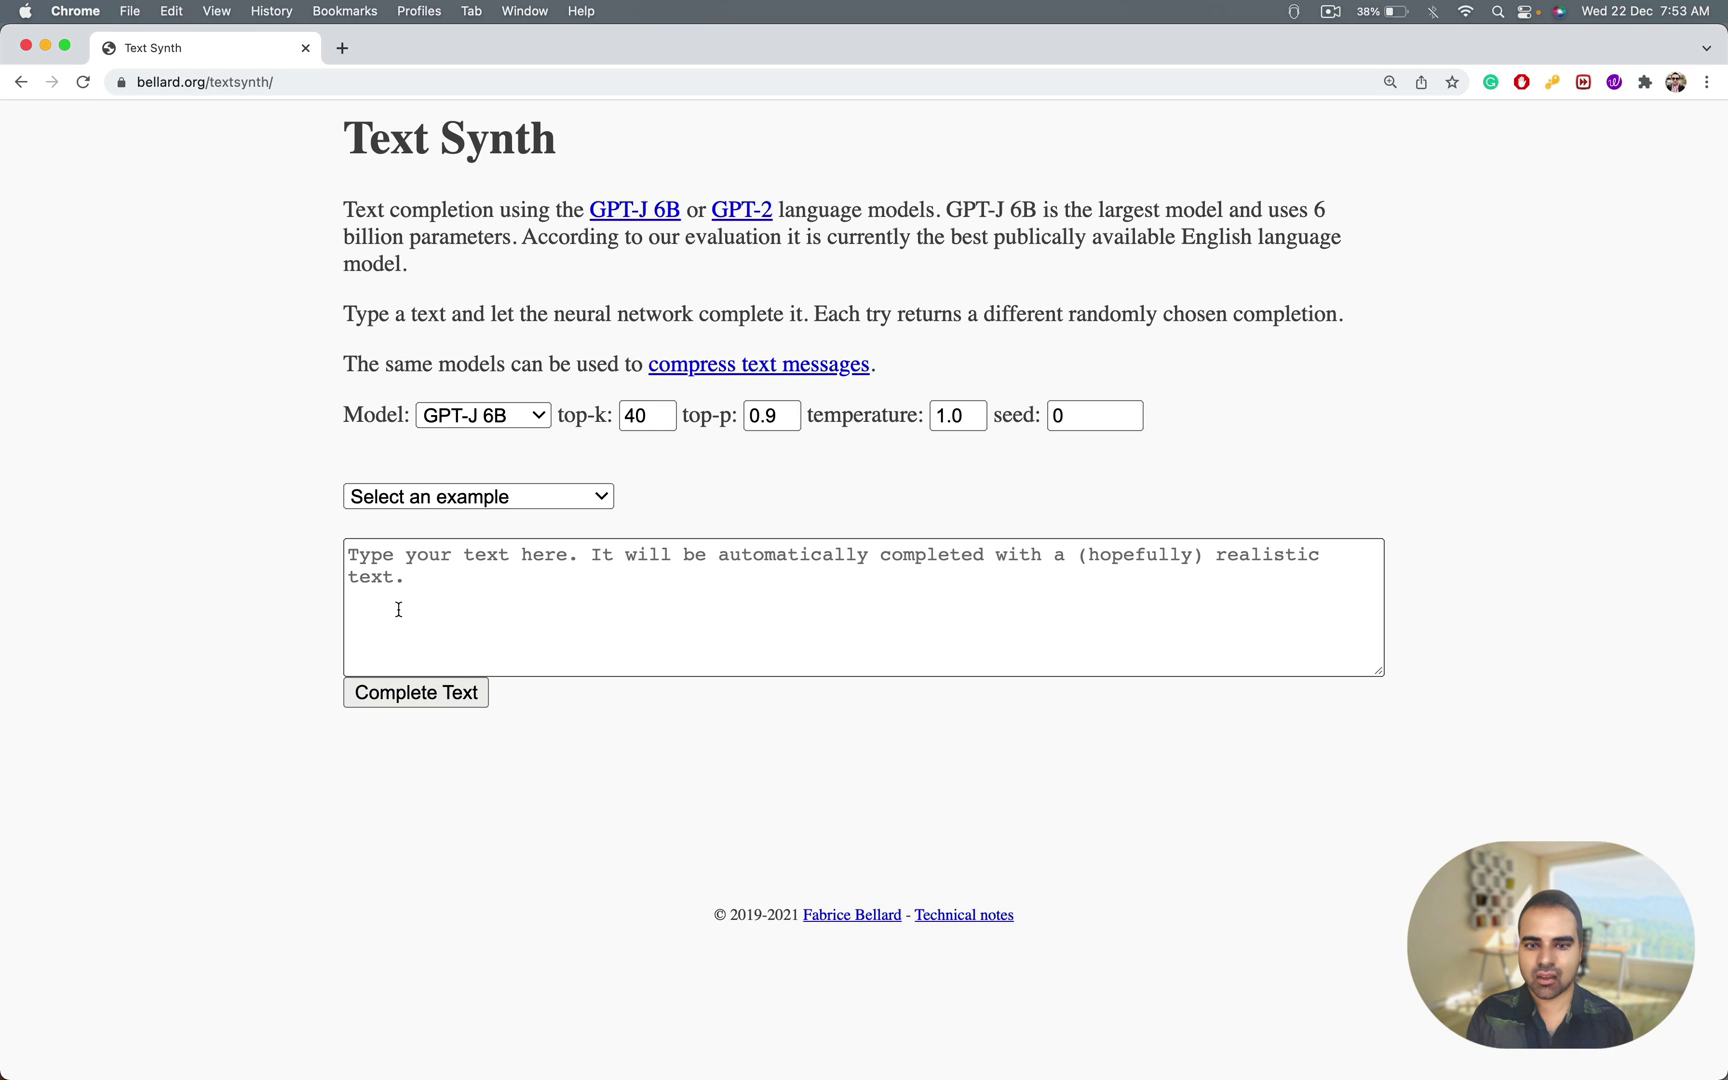
# Write the prompt 'The Power of Digital Marketing is expanding. Today companies,' in the prompt box
pyautogui.click(510, 583)
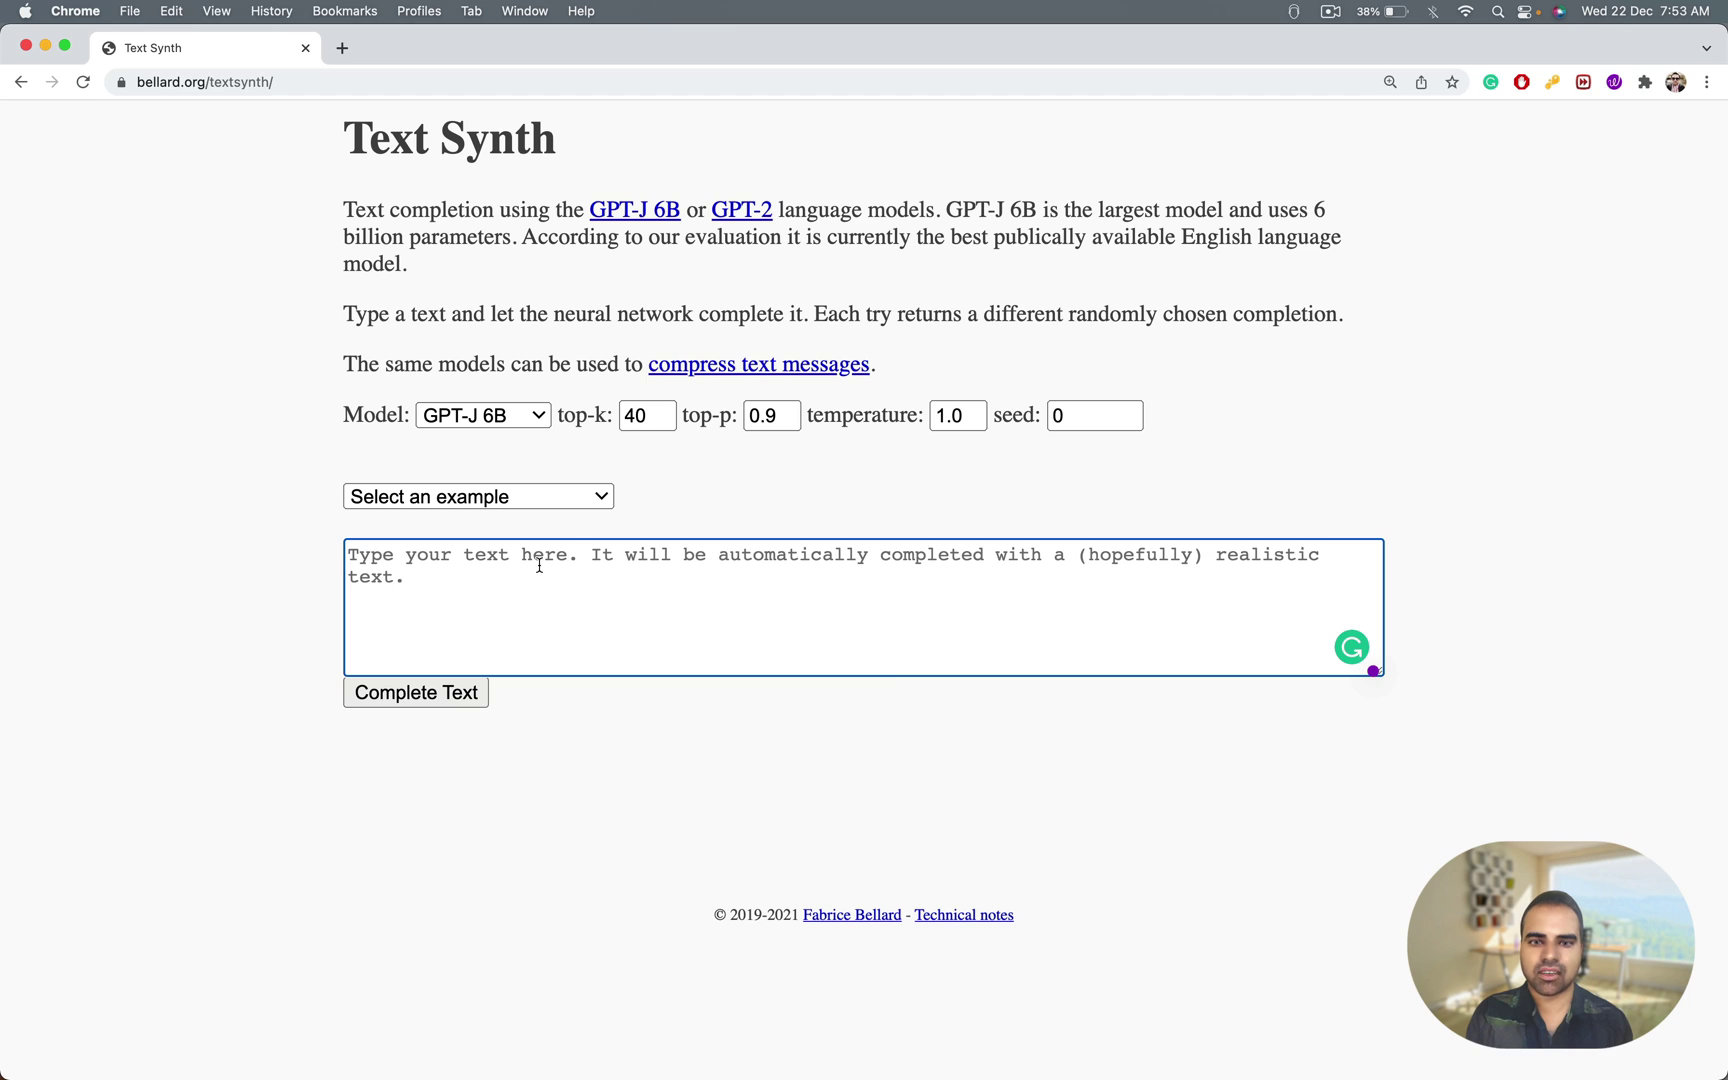
pyautogui.write('T')
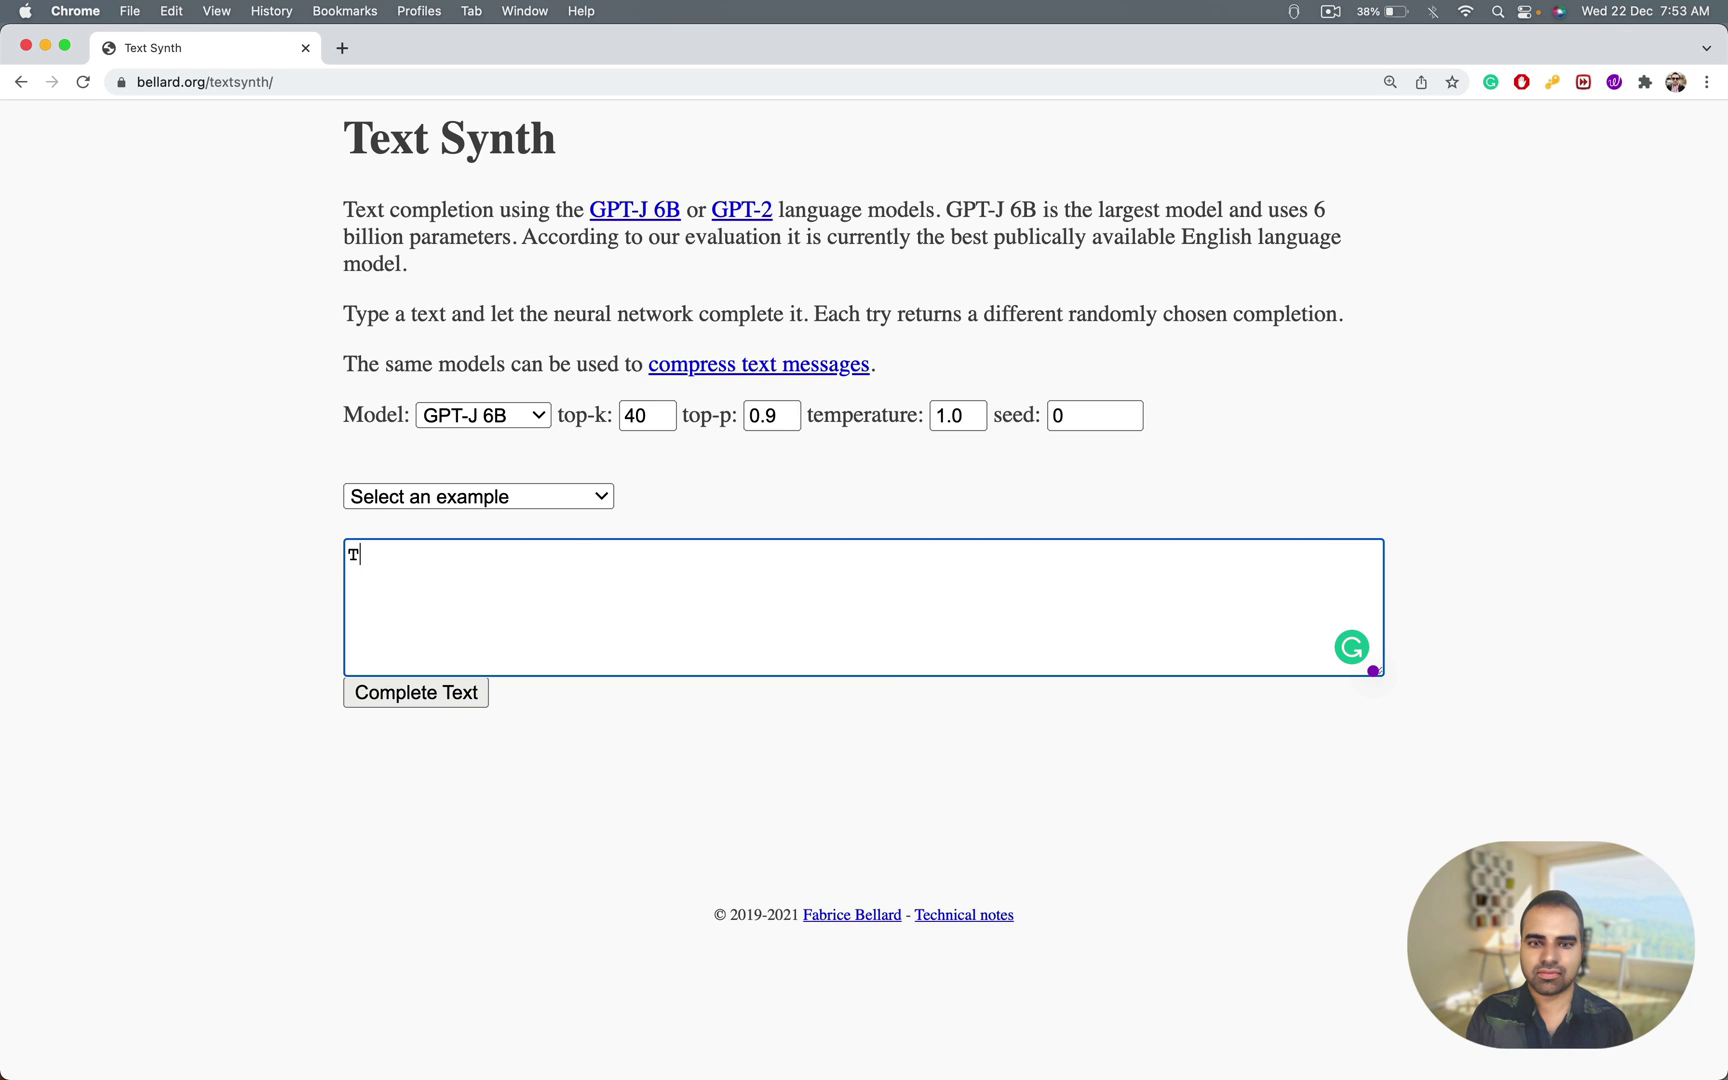
pyautogui.write('he Power of ')
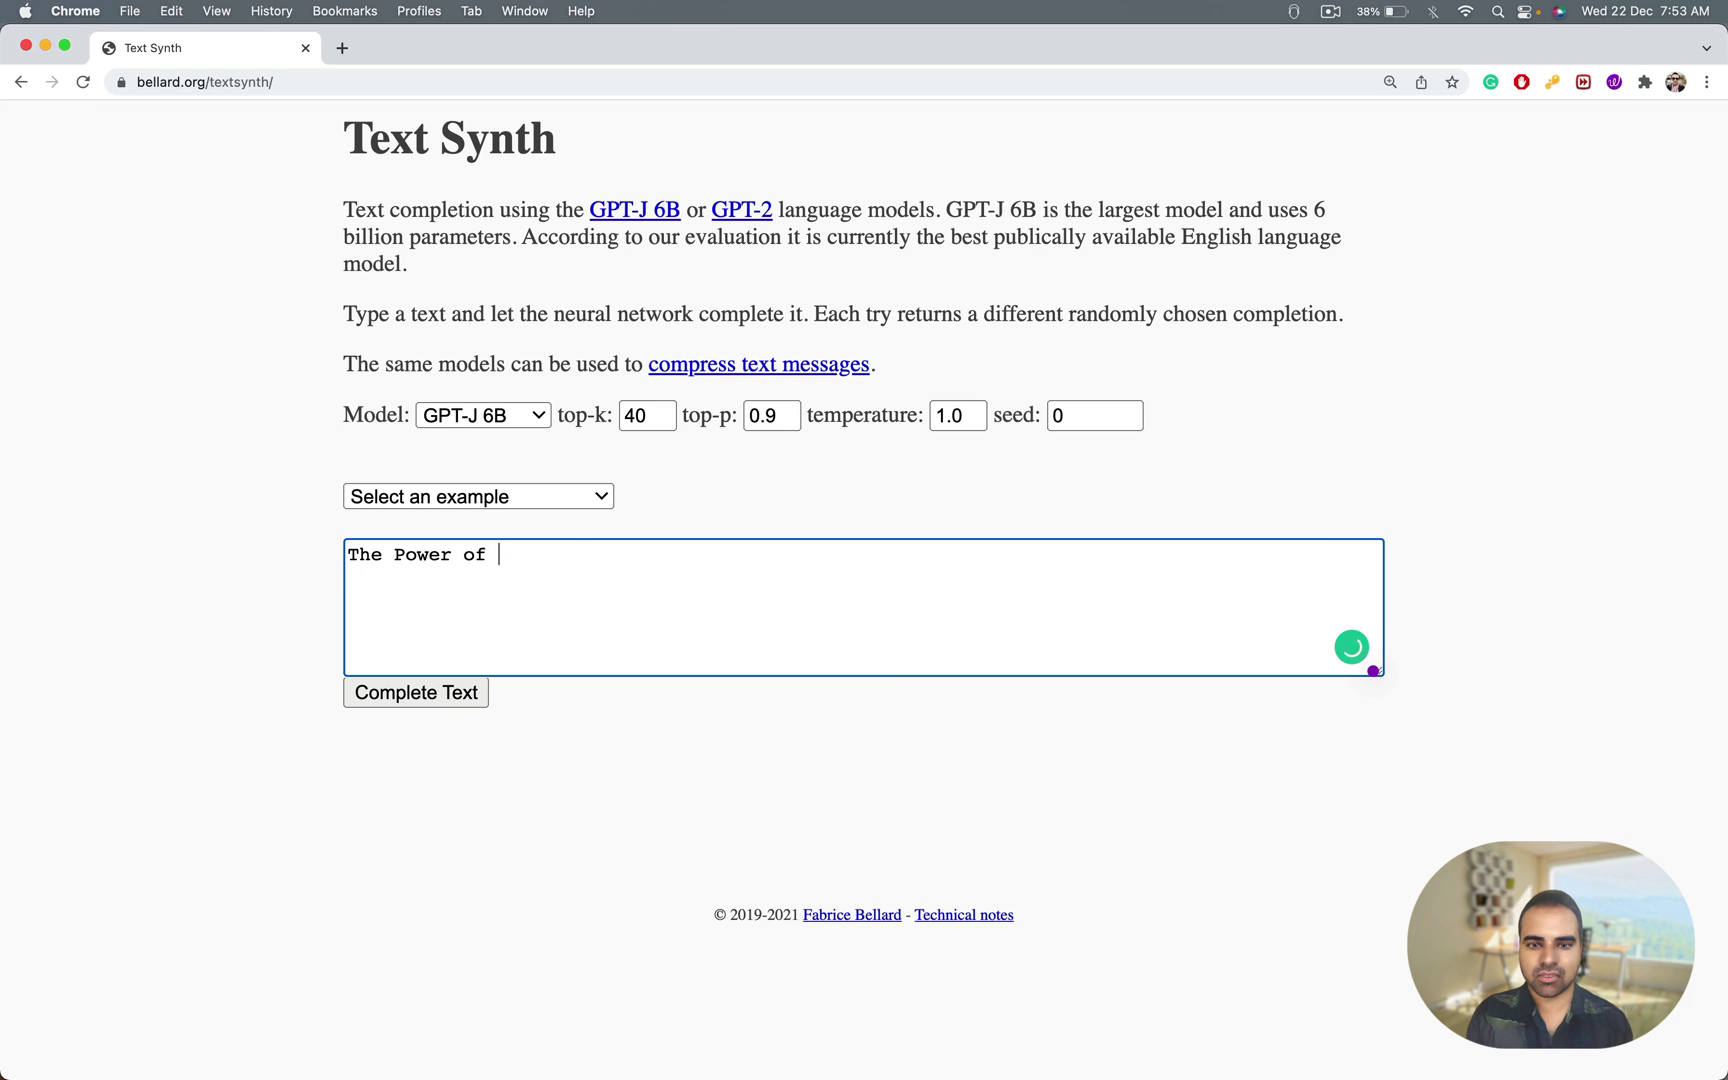
pyautogui.write('Digital Marketing.')
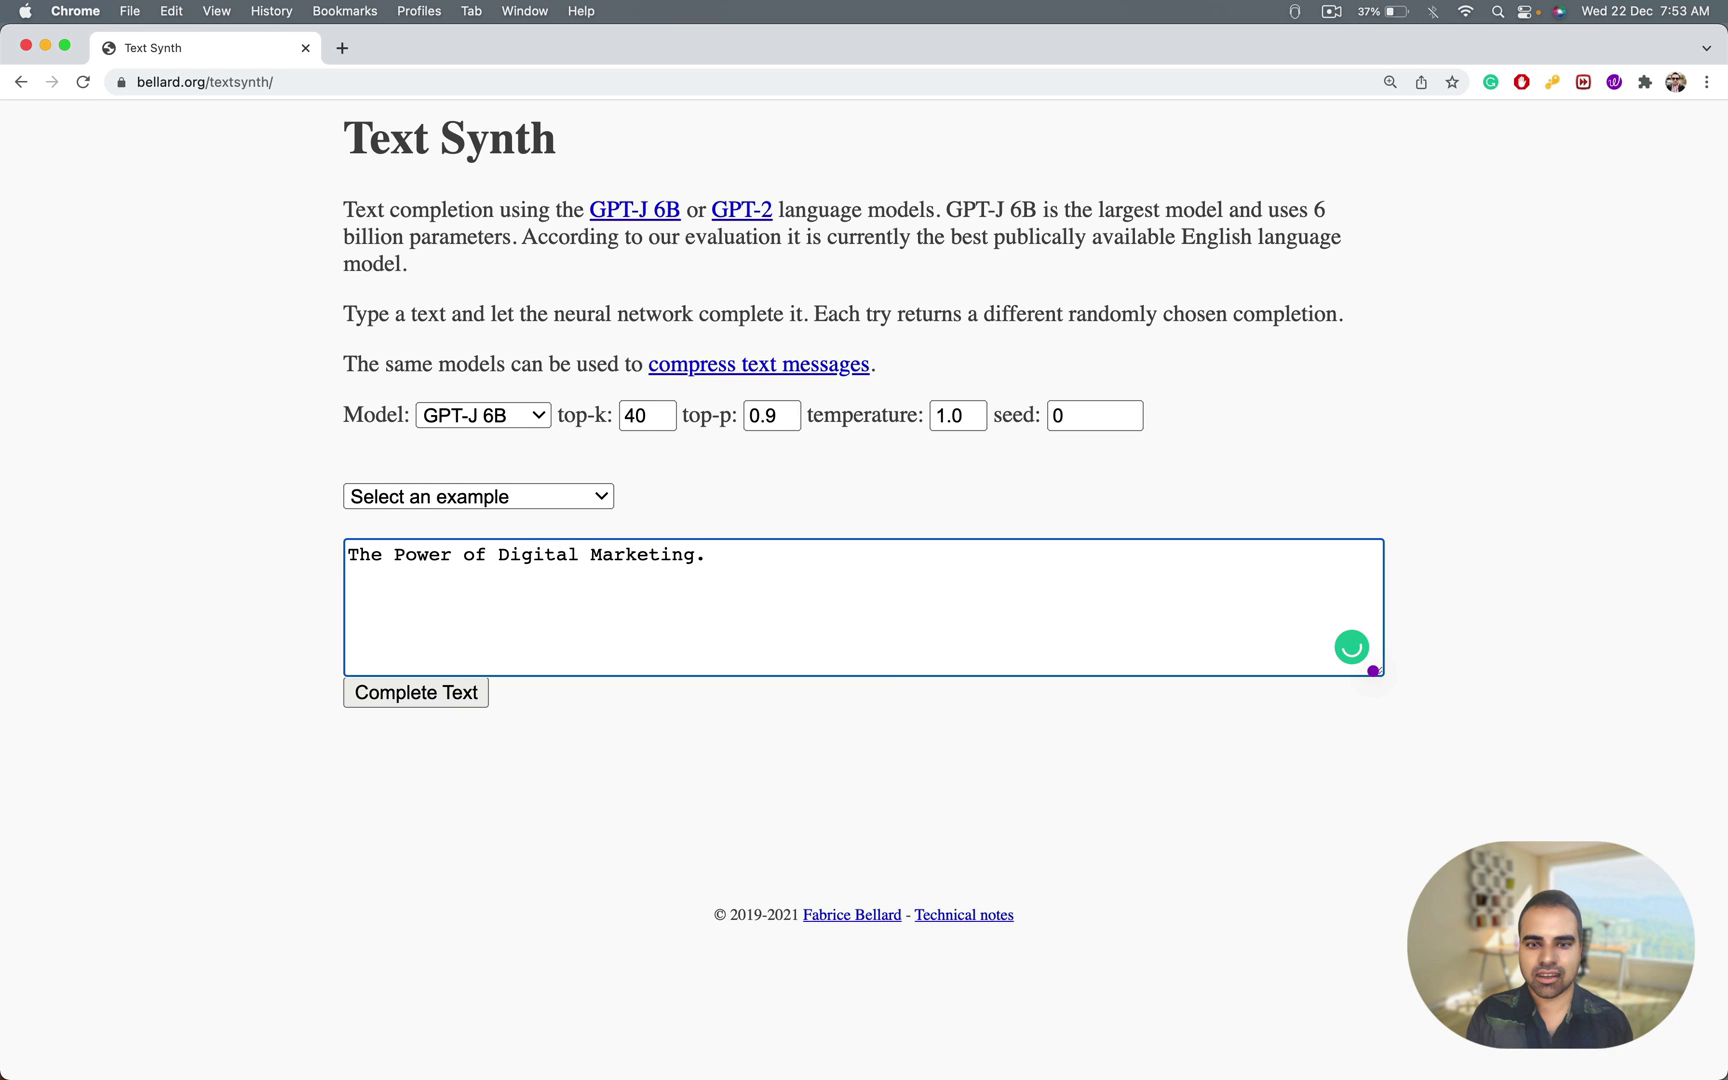
pyautogui.press('BackSpace')
pyautogui.write('is expanding. Today companies,')
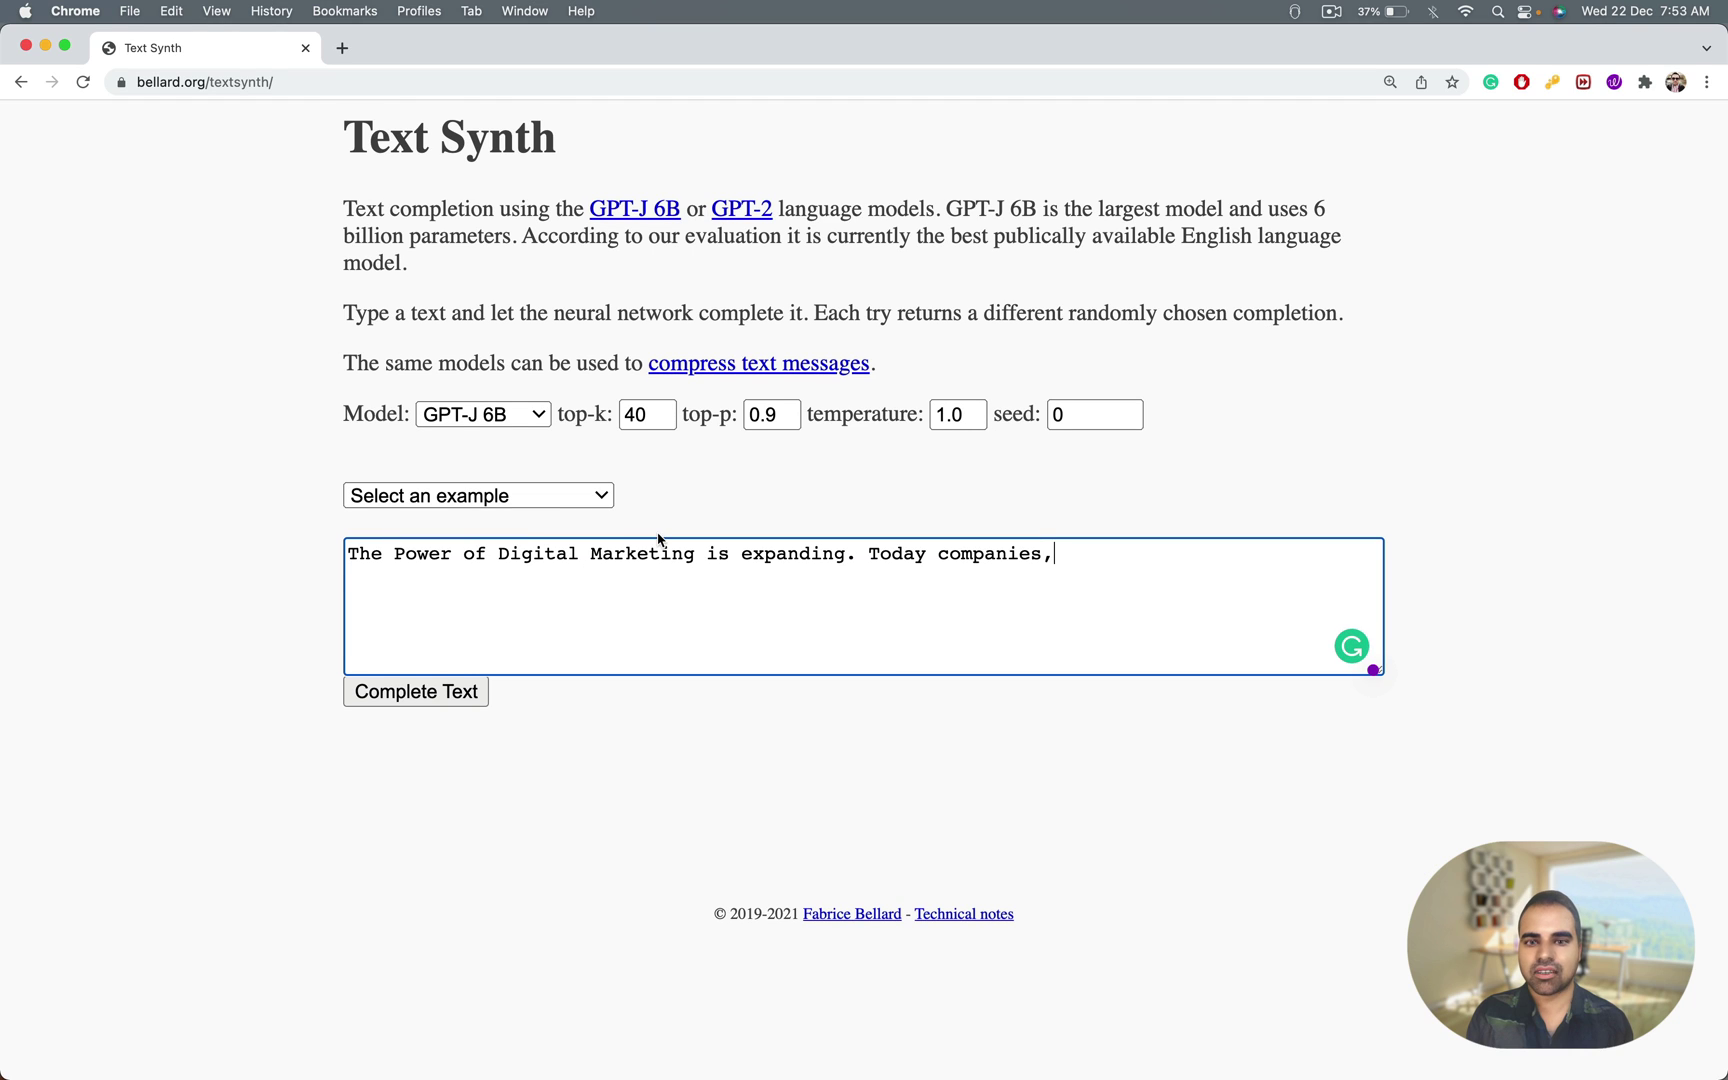
pyautogui.press('super+a')
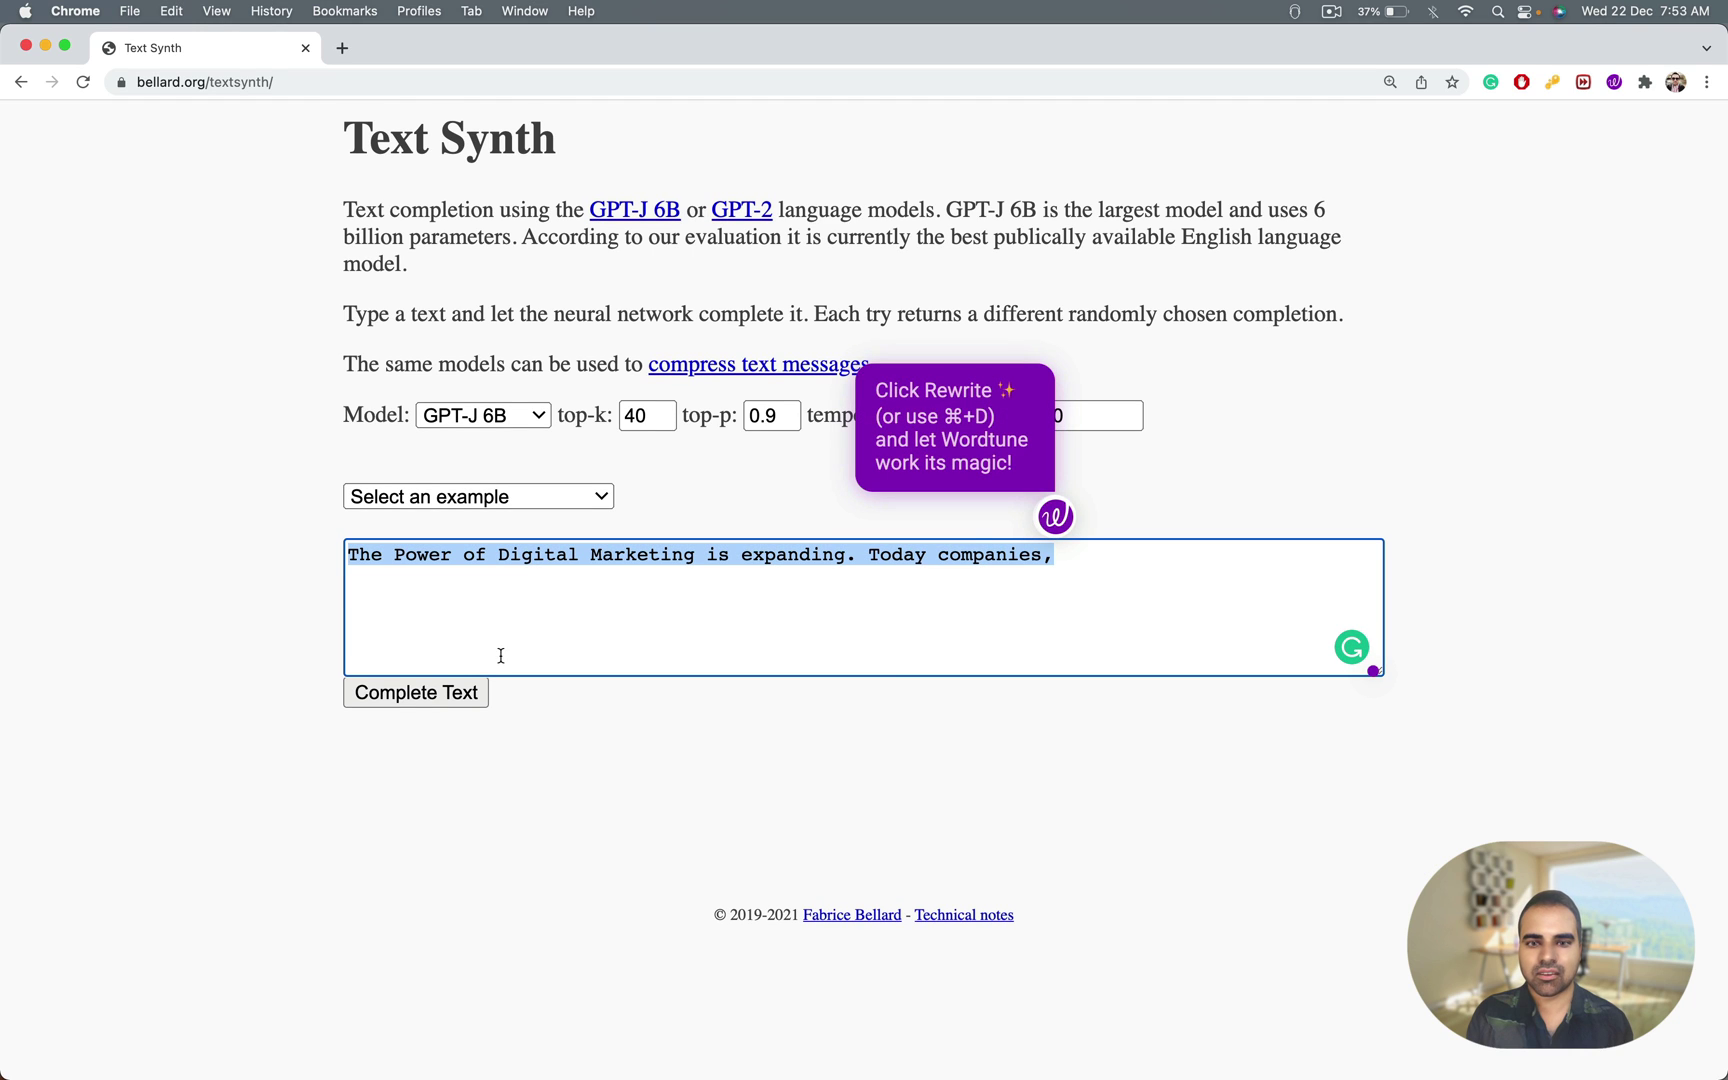
pyautogui.click(1106, 490)
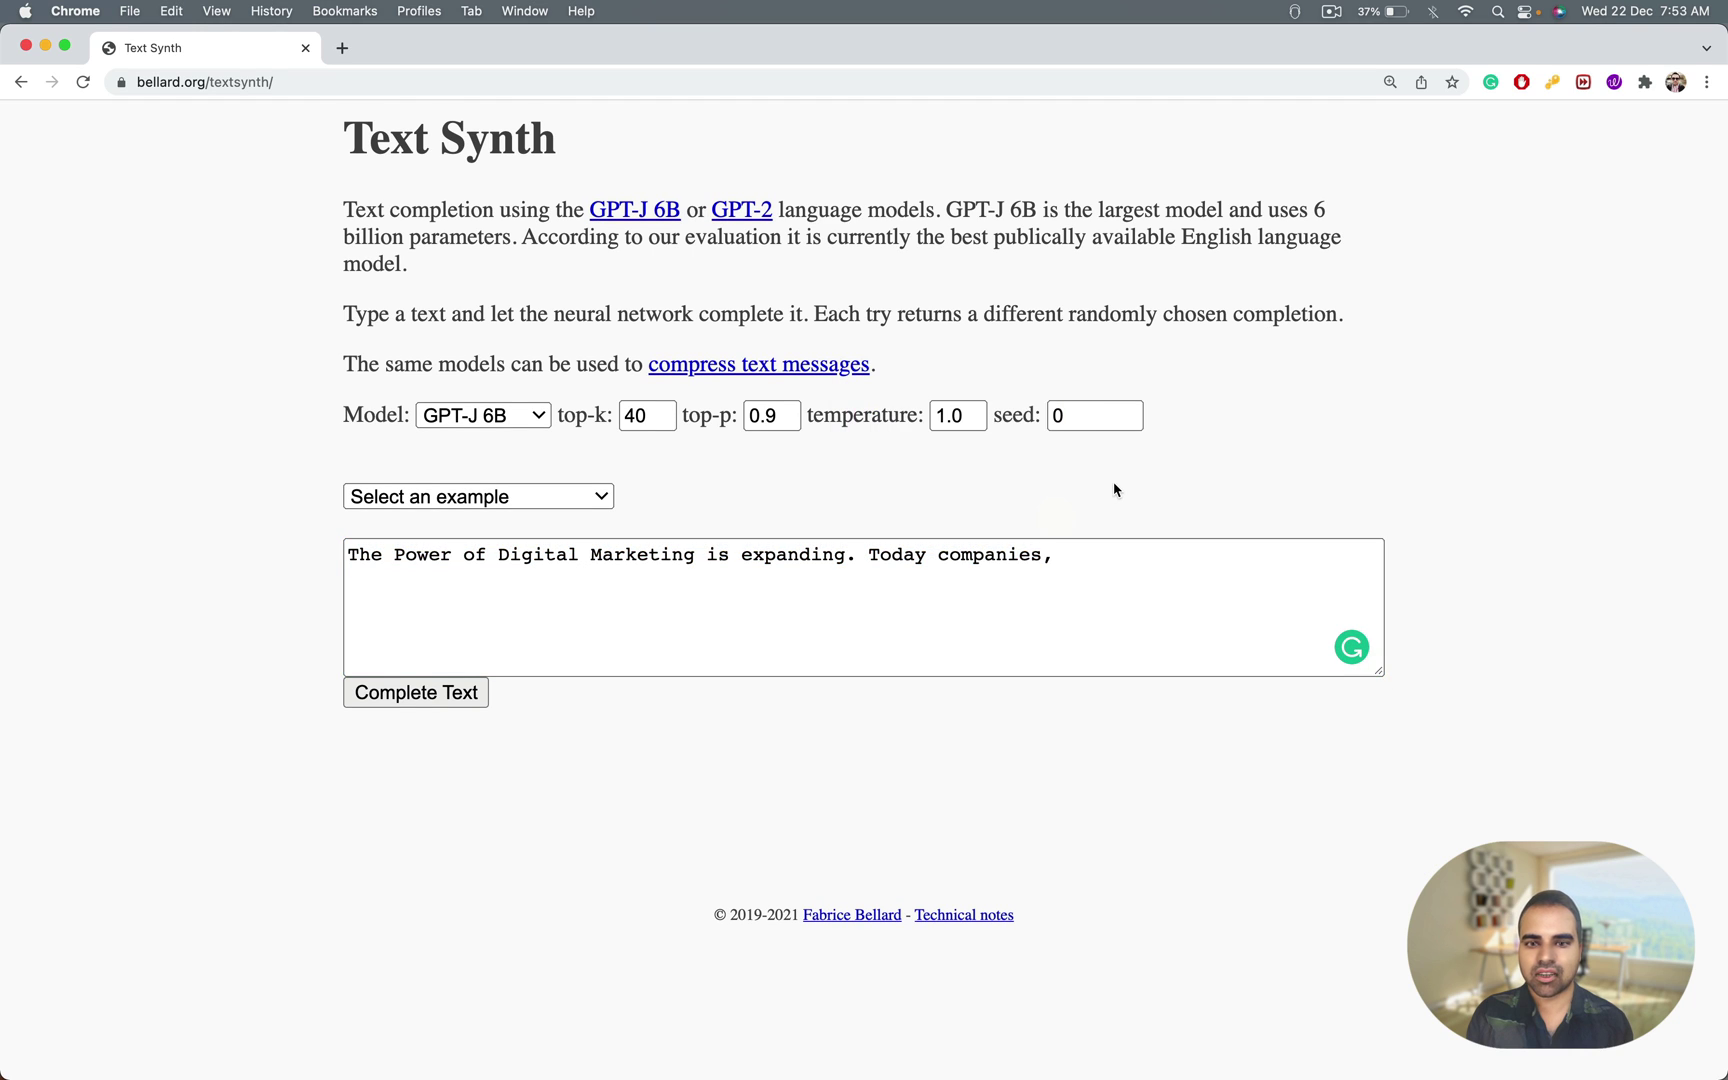
# Generate a completion of the digital-marketing prompt with Complete Text and read it
pyautogui.click(380, 697)
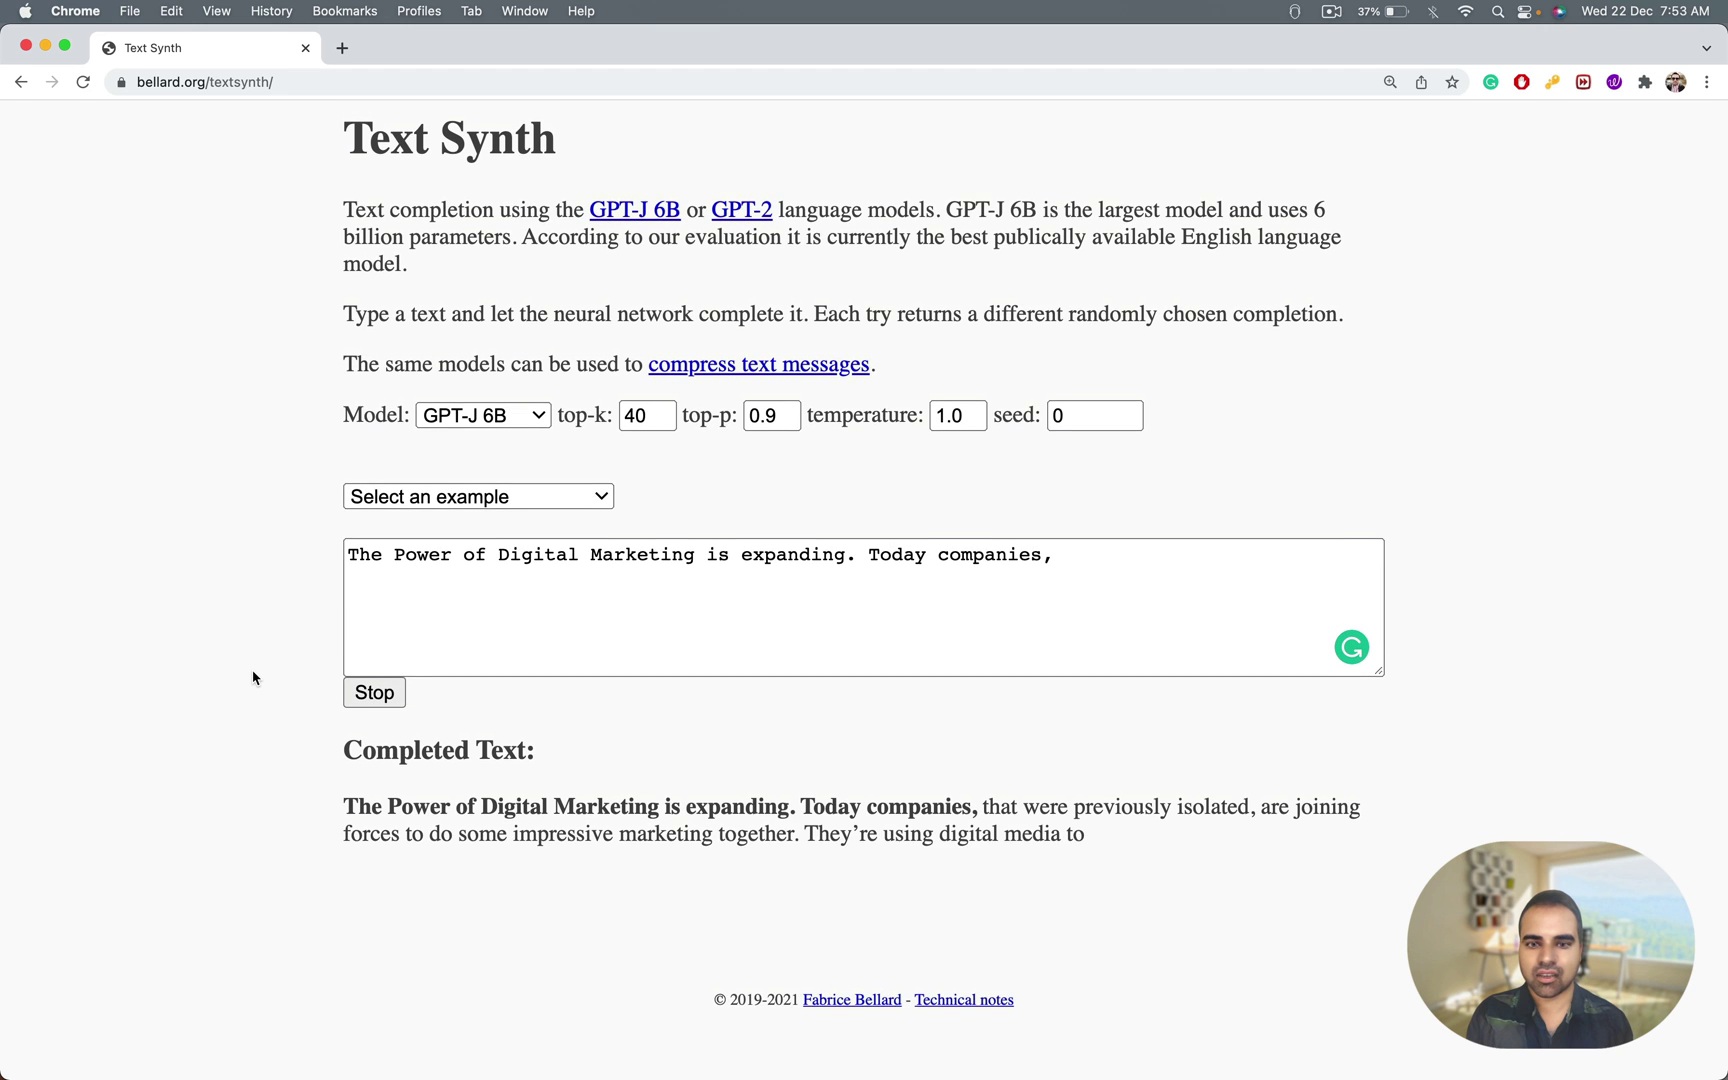
pyautogui.scroll(-1, 253, 678)
pyautogui.scroll(-5, 253, 678)
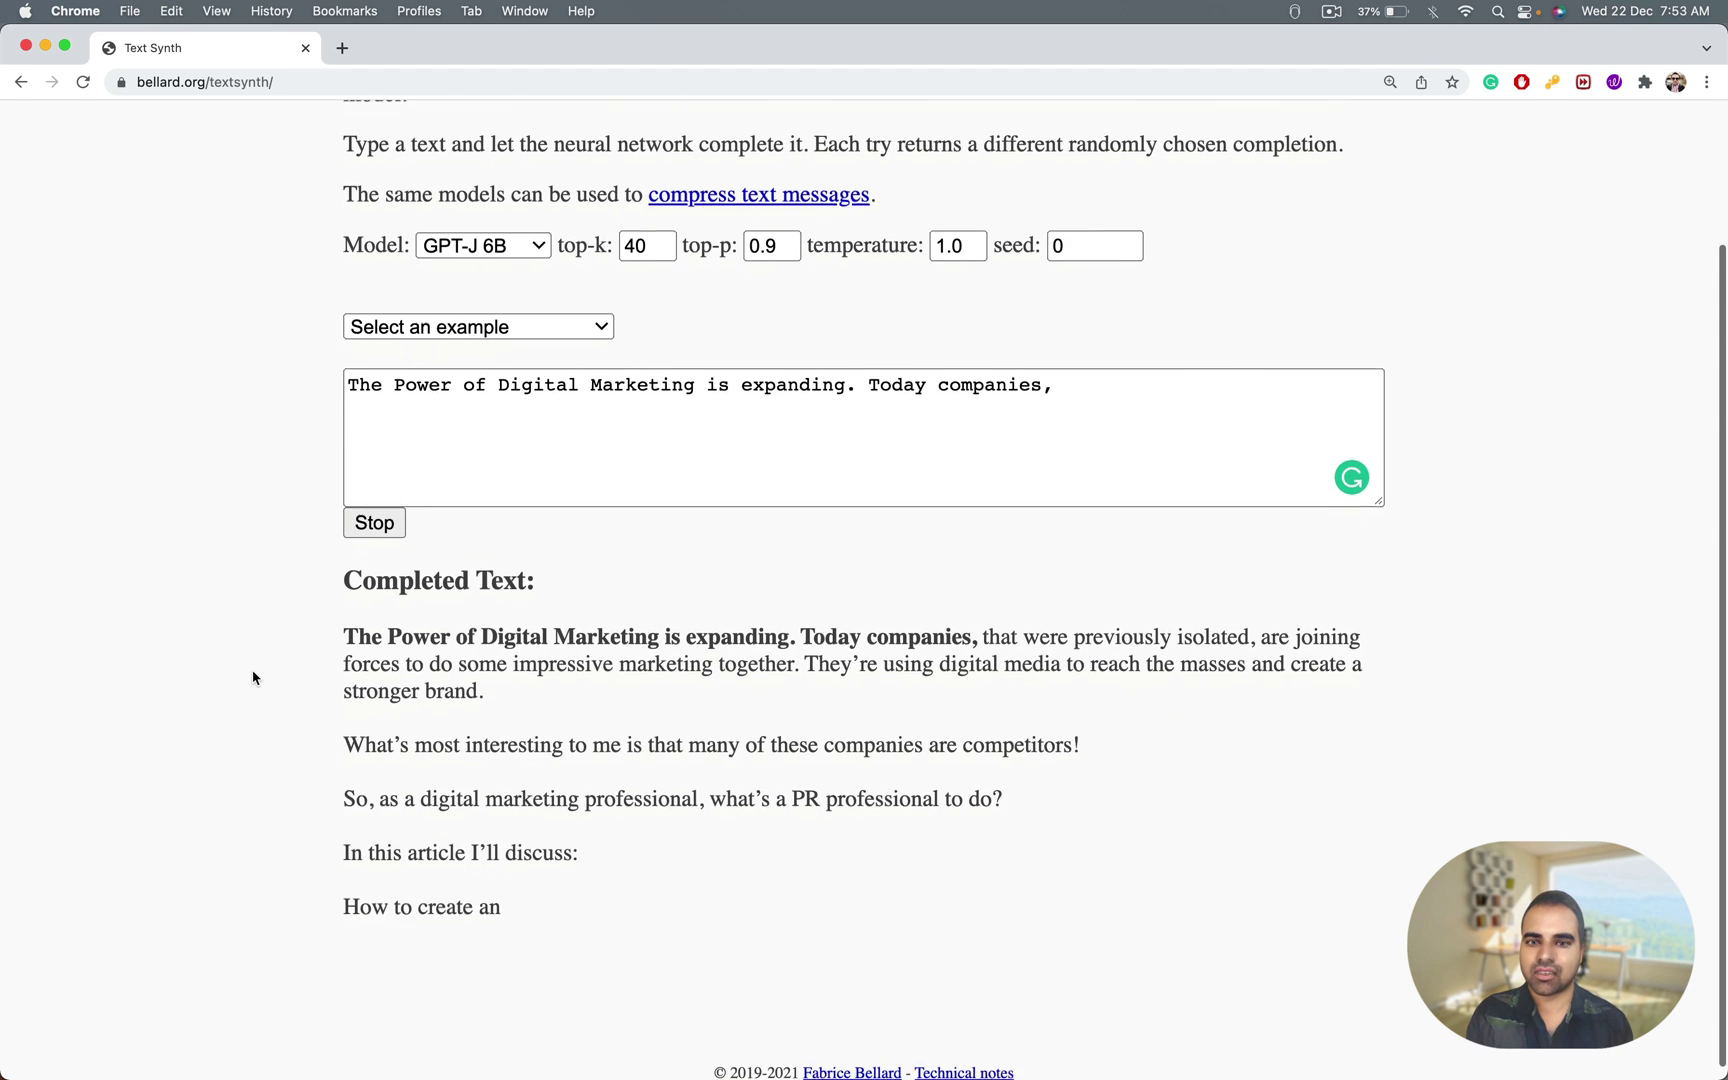
pyautogui.scroll(-4, 253, 678)
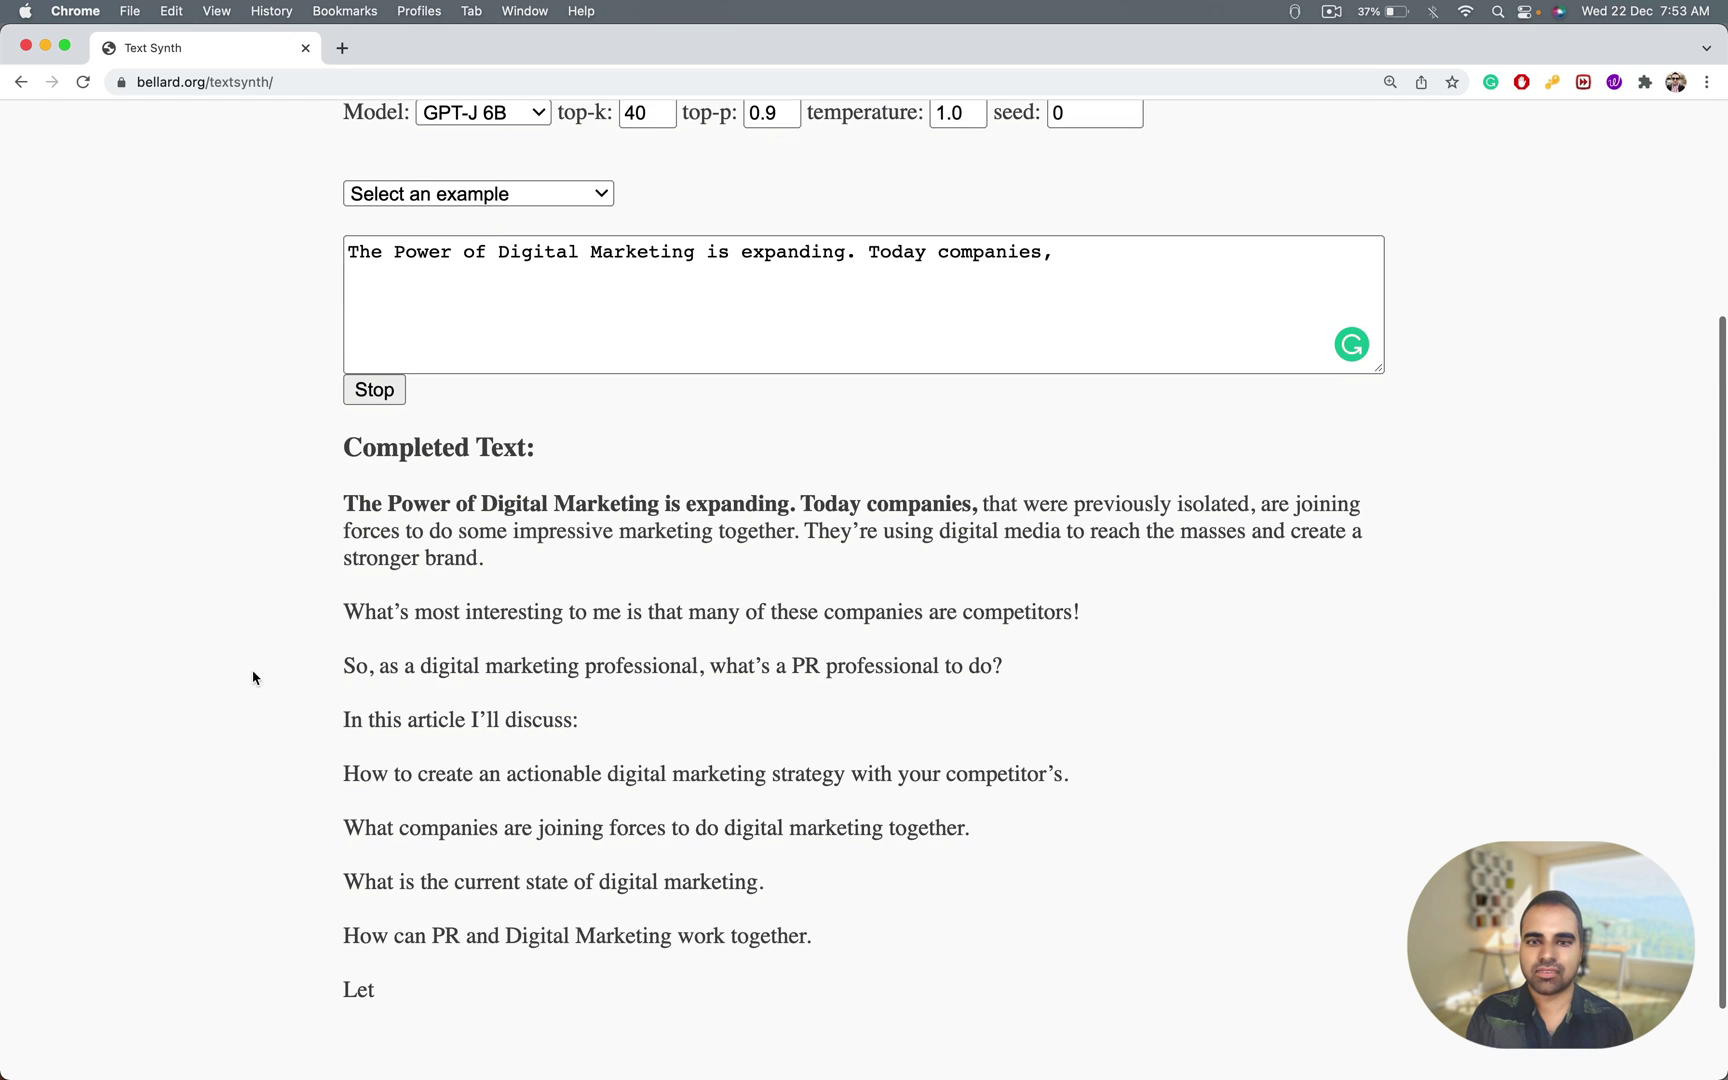
pyautogui.scroll(-6, 253, 678)
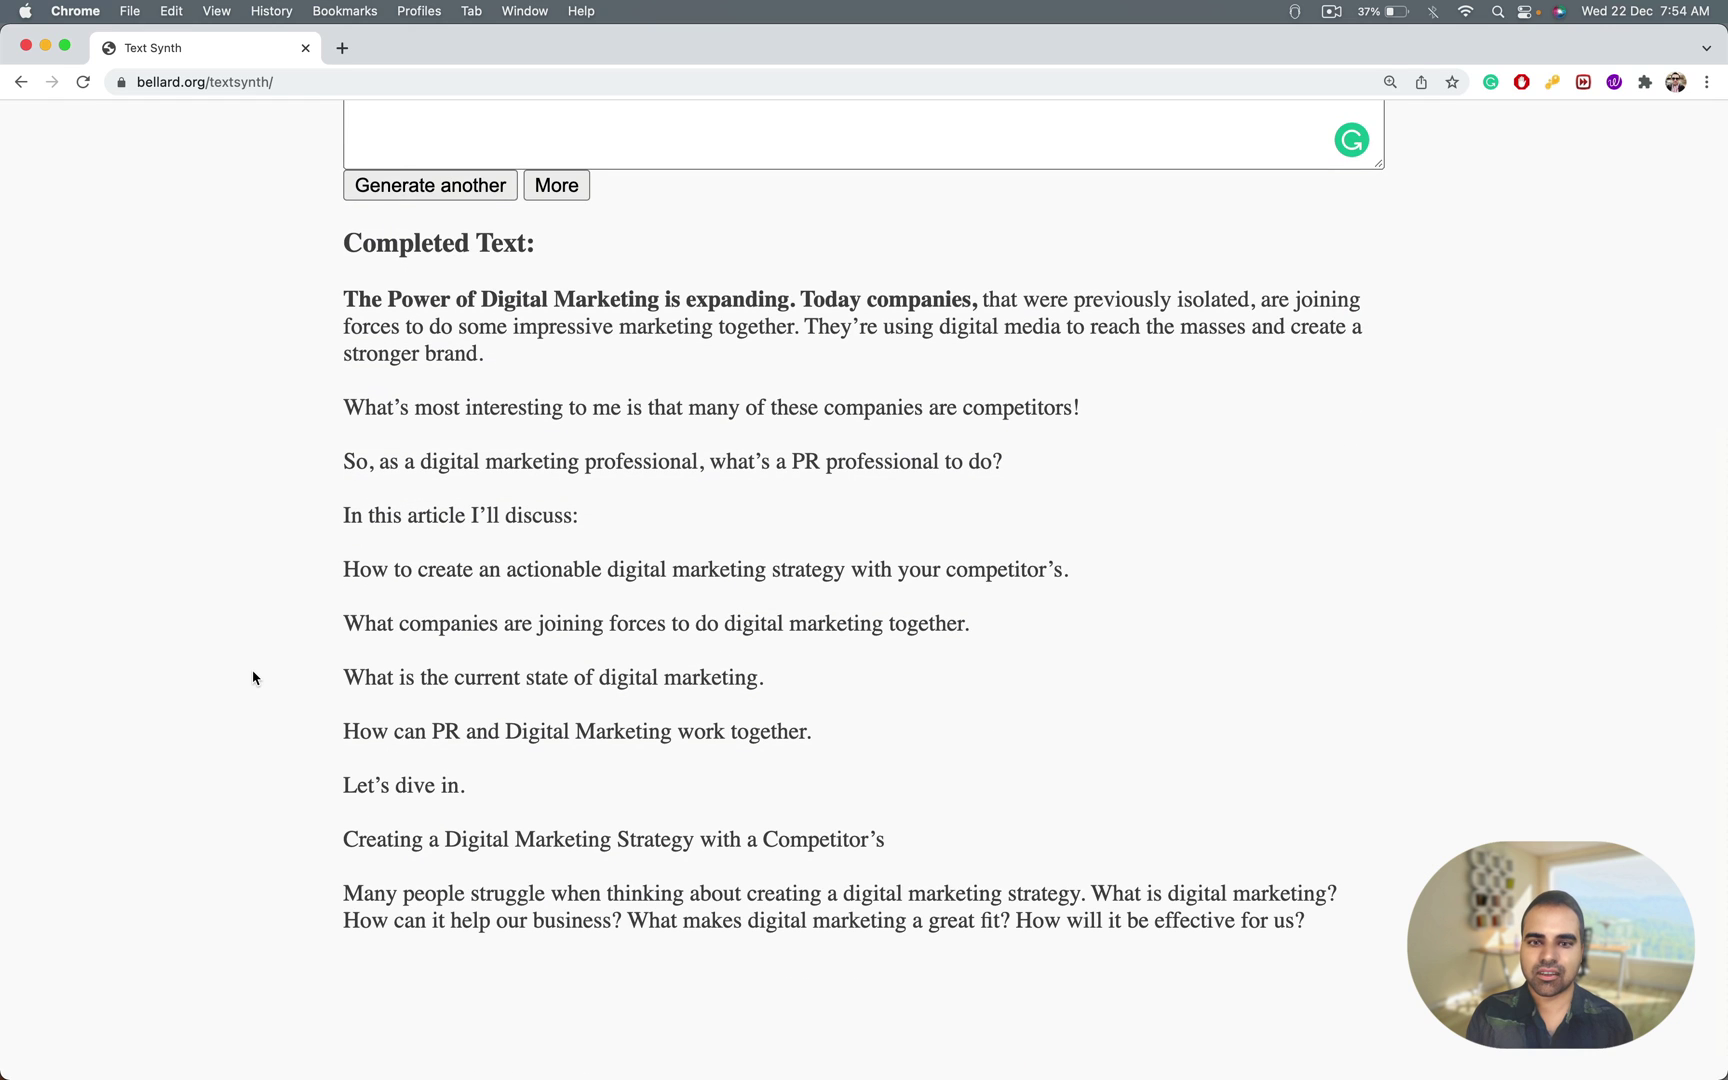
pyautogui.scroll(-2, 480, 574)
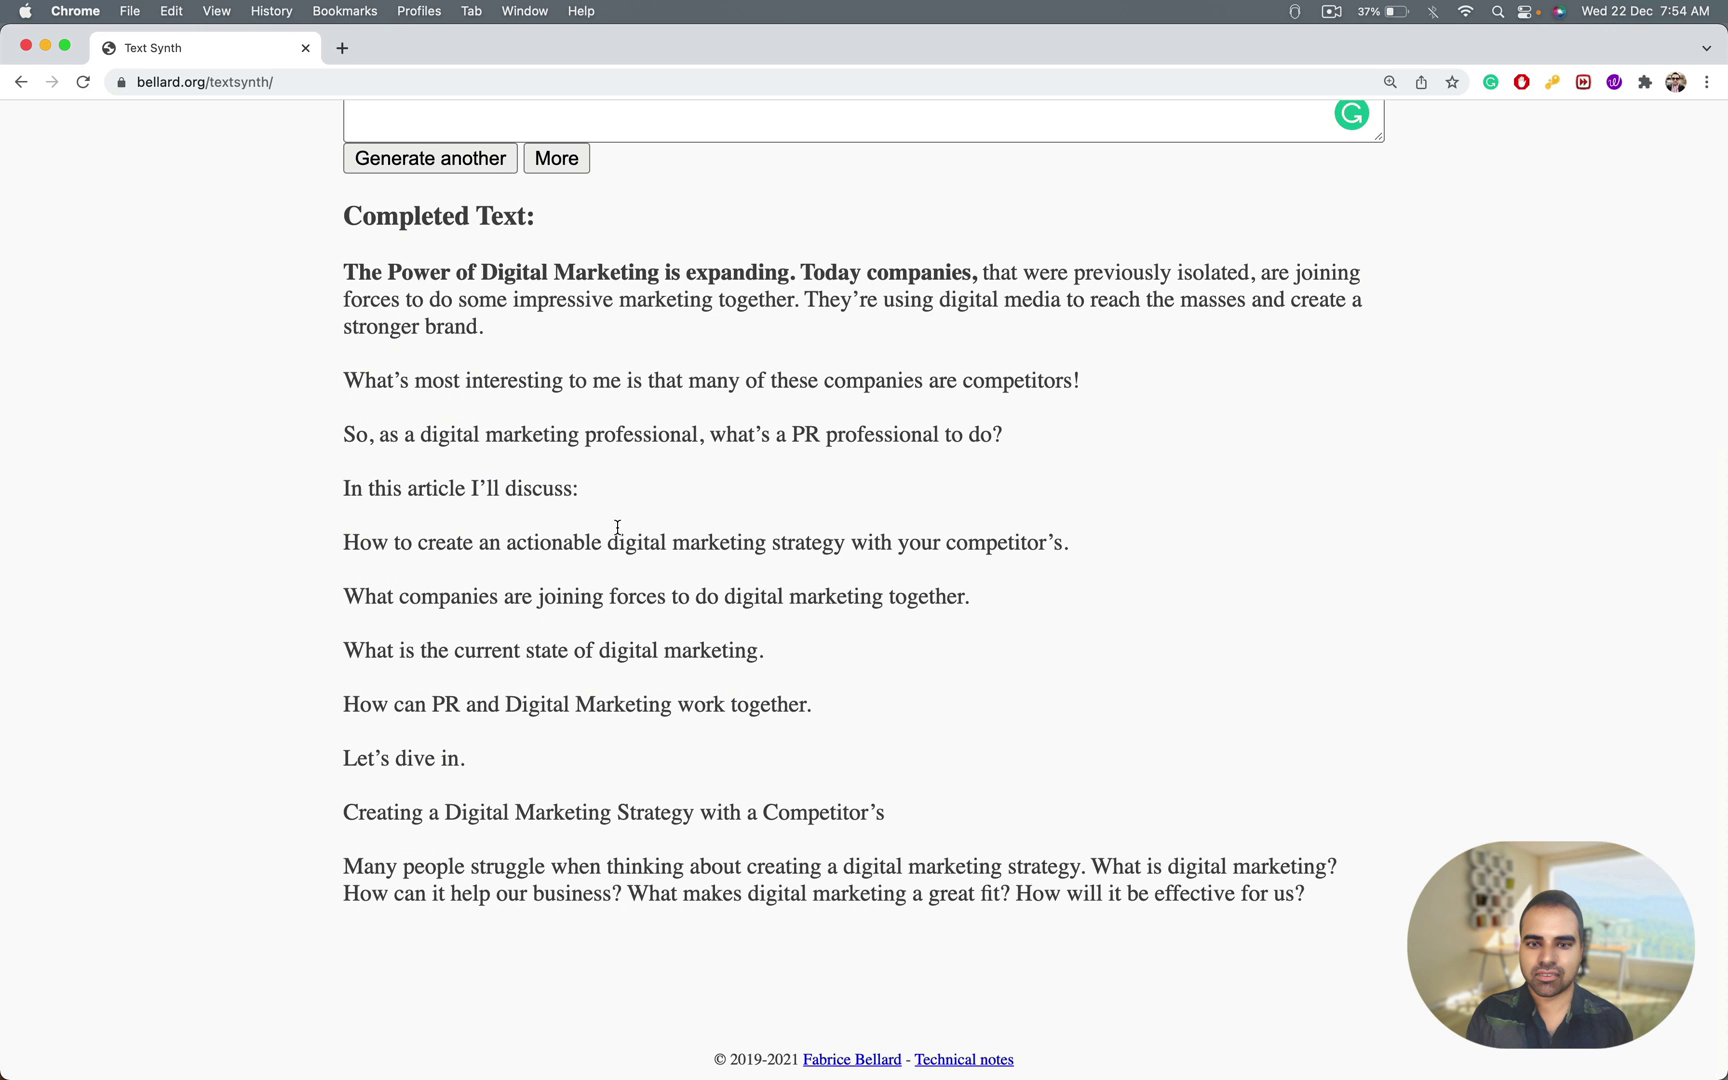
pyautogui.scroll(5, 600, 480)
# Extend the generated article once with More
pyautogui.click(557, 385)
pyautogui.scroll(-6, 719, 860)
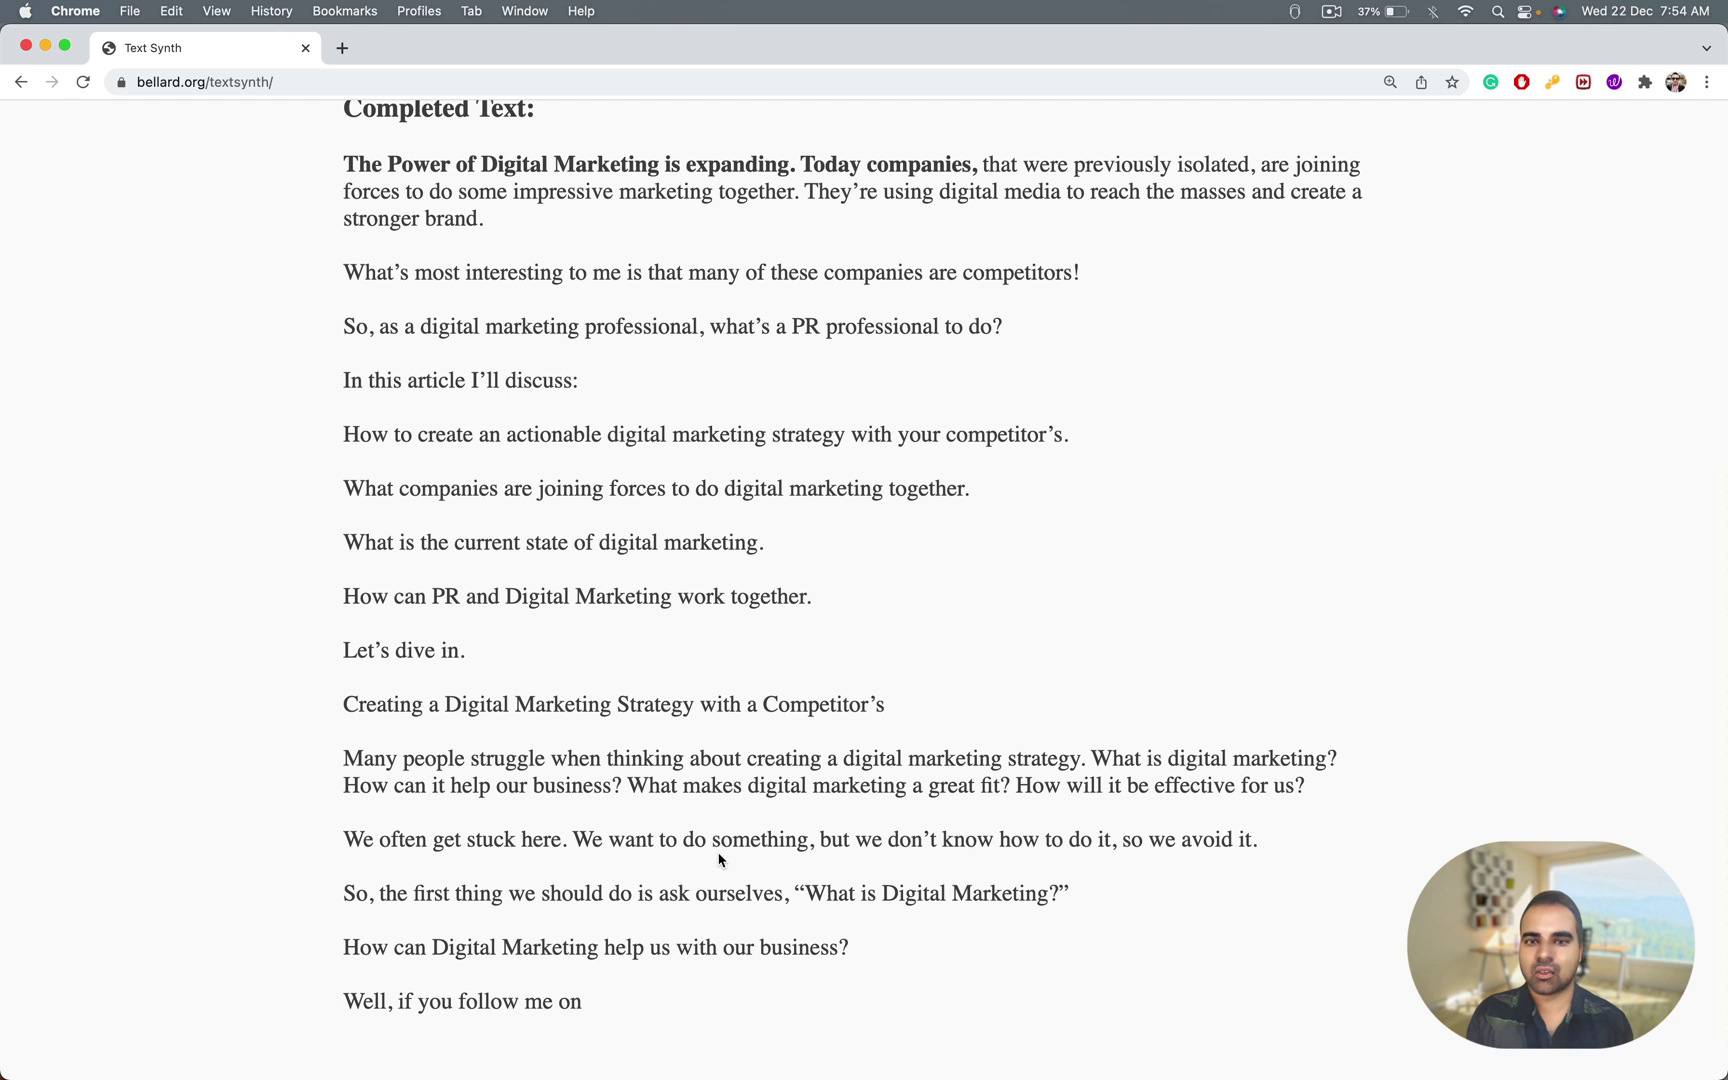
pyautogui.scroll(-5, 719, 860)
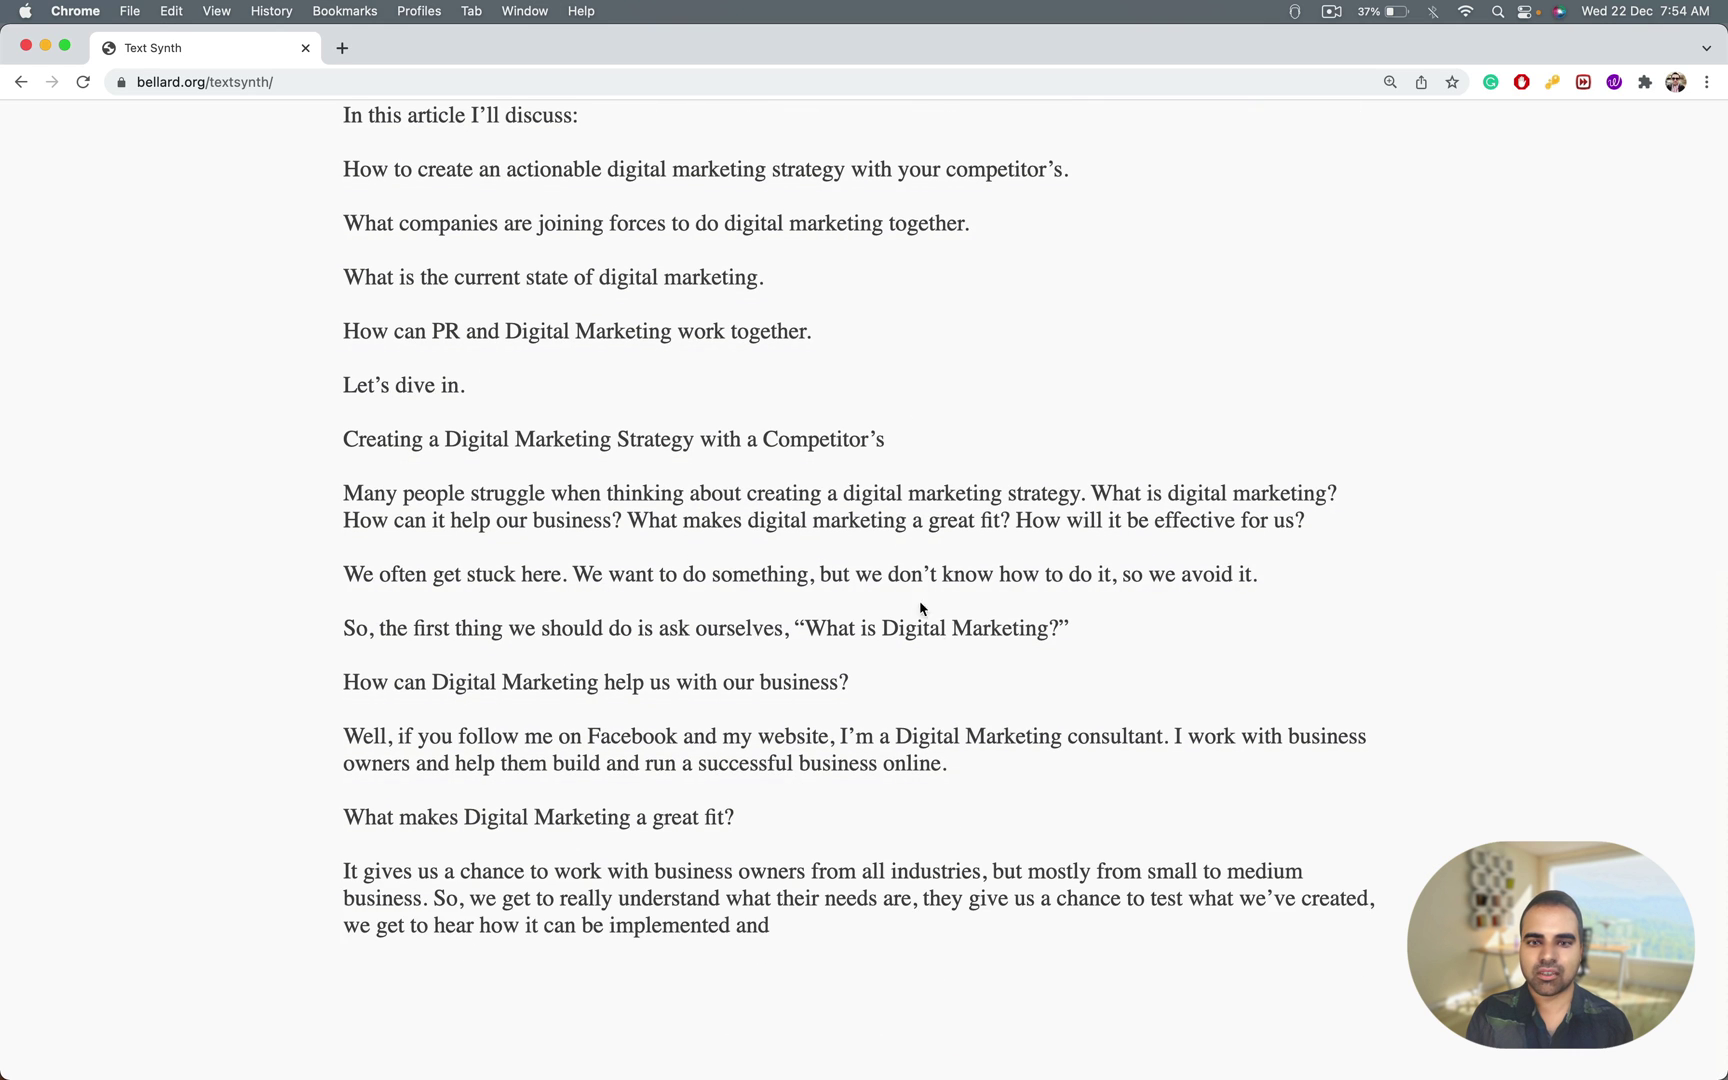
pyautogui.scroll(-2, 819, 662)
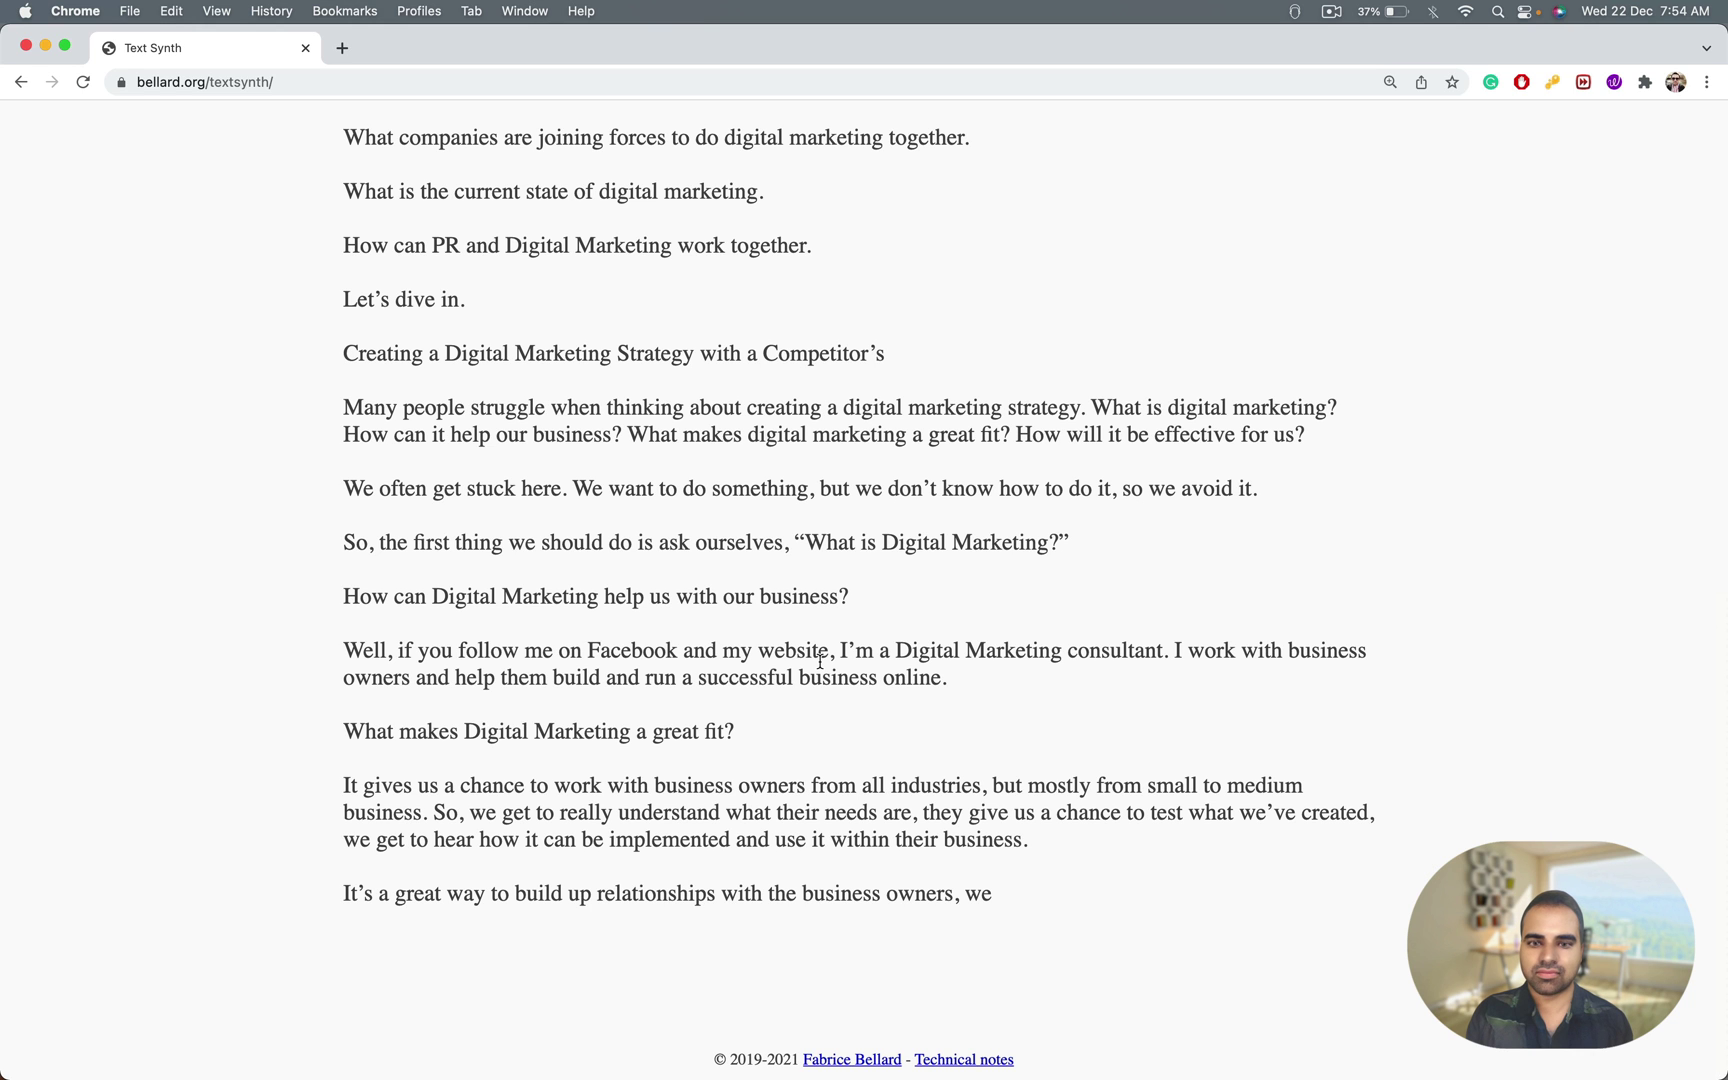
pyautogui.scroll(15, 819, 662)
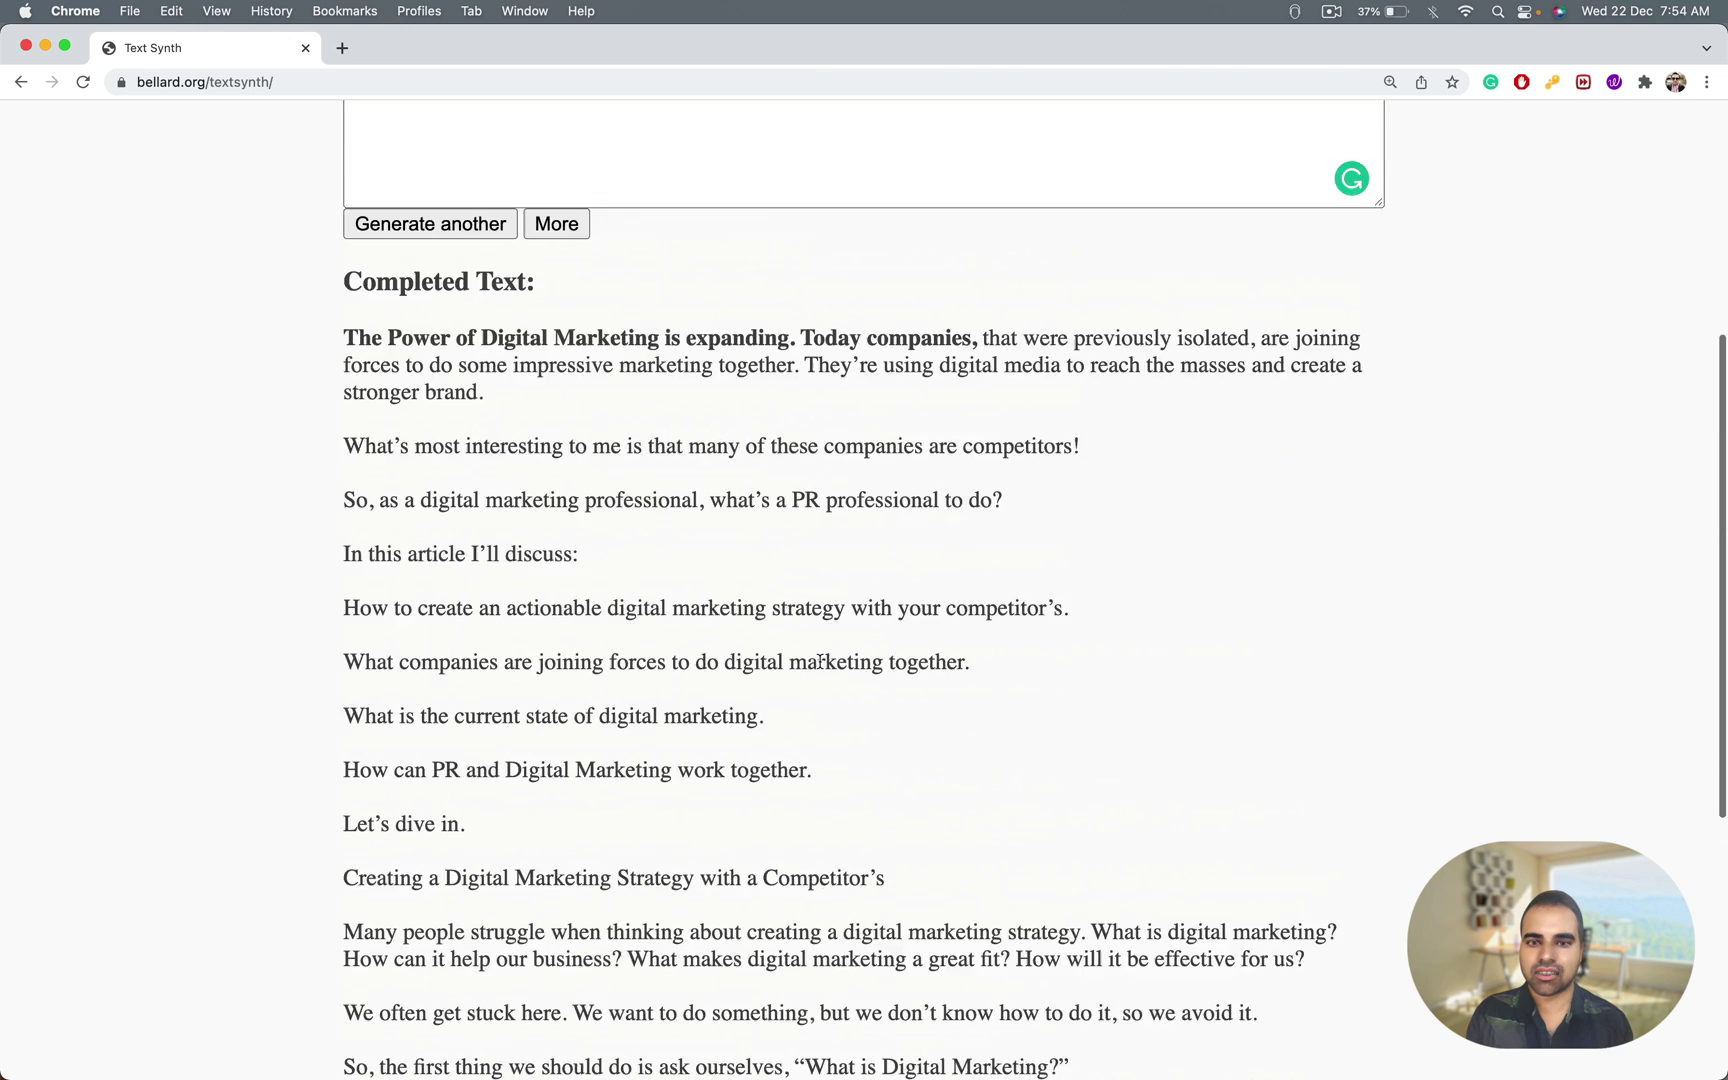
# Extend the article a second time and scroll through the full text
pyautogui.click(560, 475)
pyautogui.scroll(-18, 680, 512)
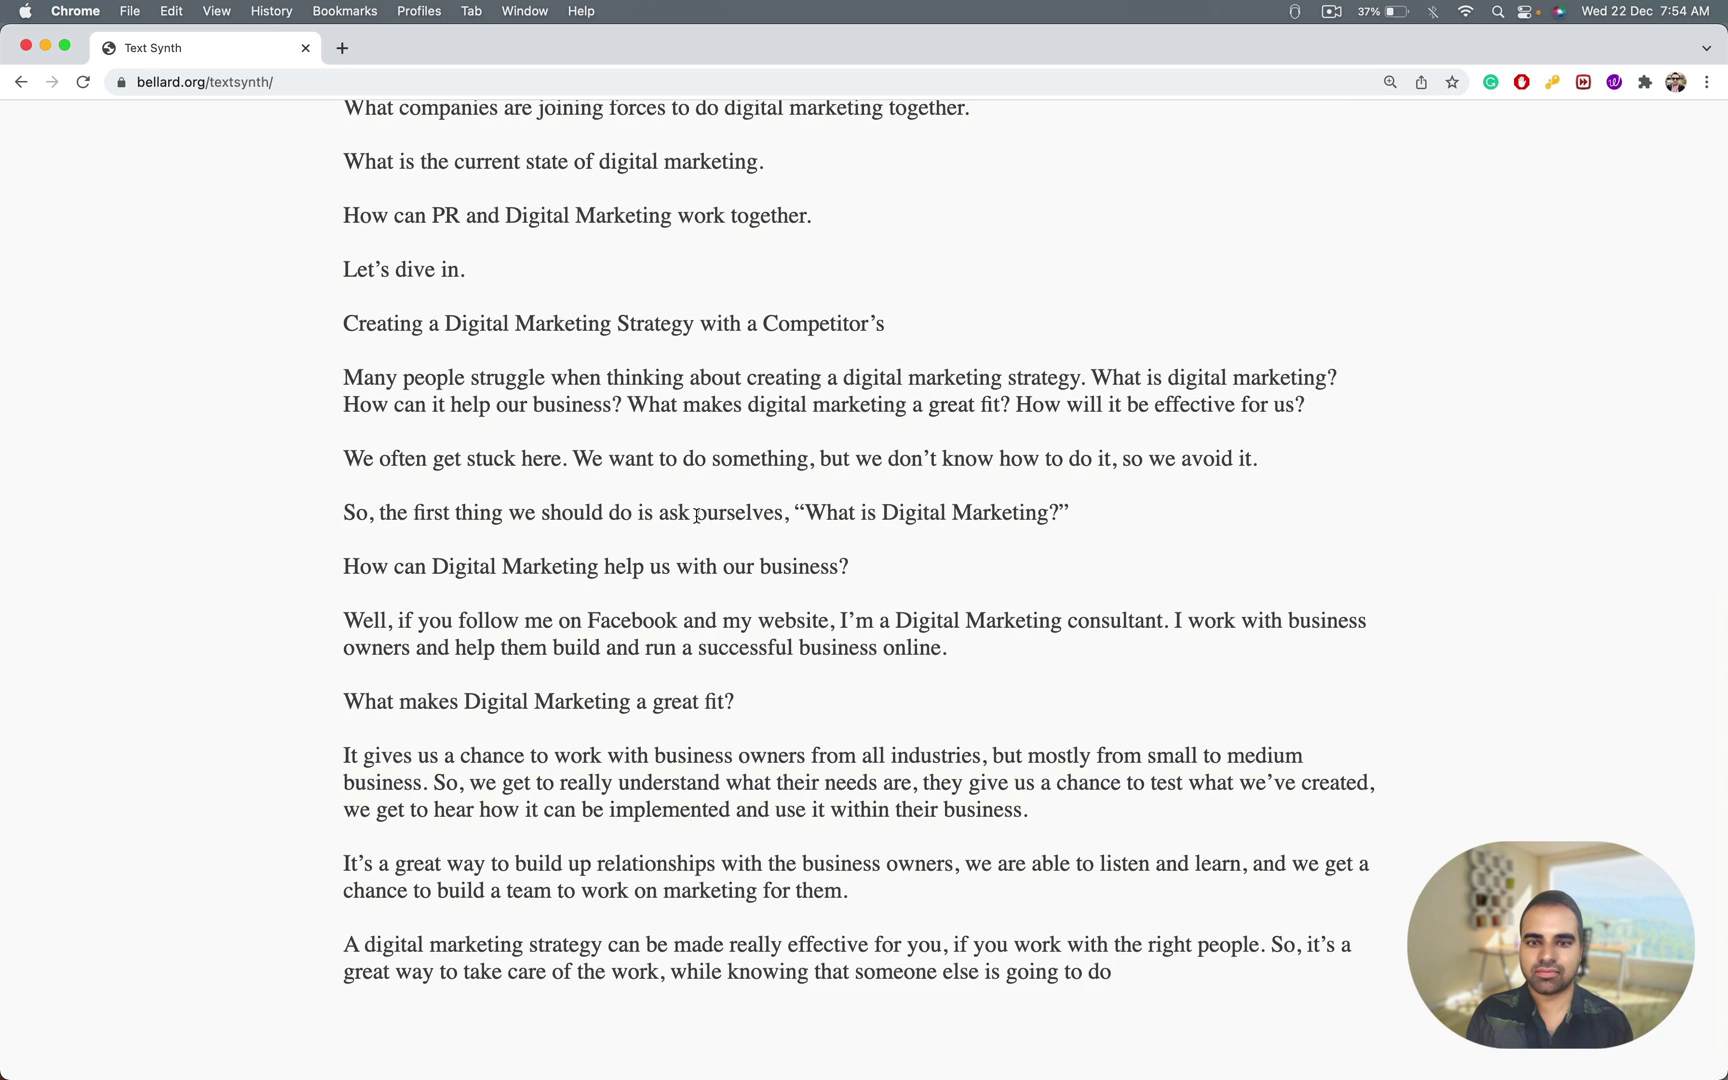
pyautogui.scroll(-5, 697, 518)
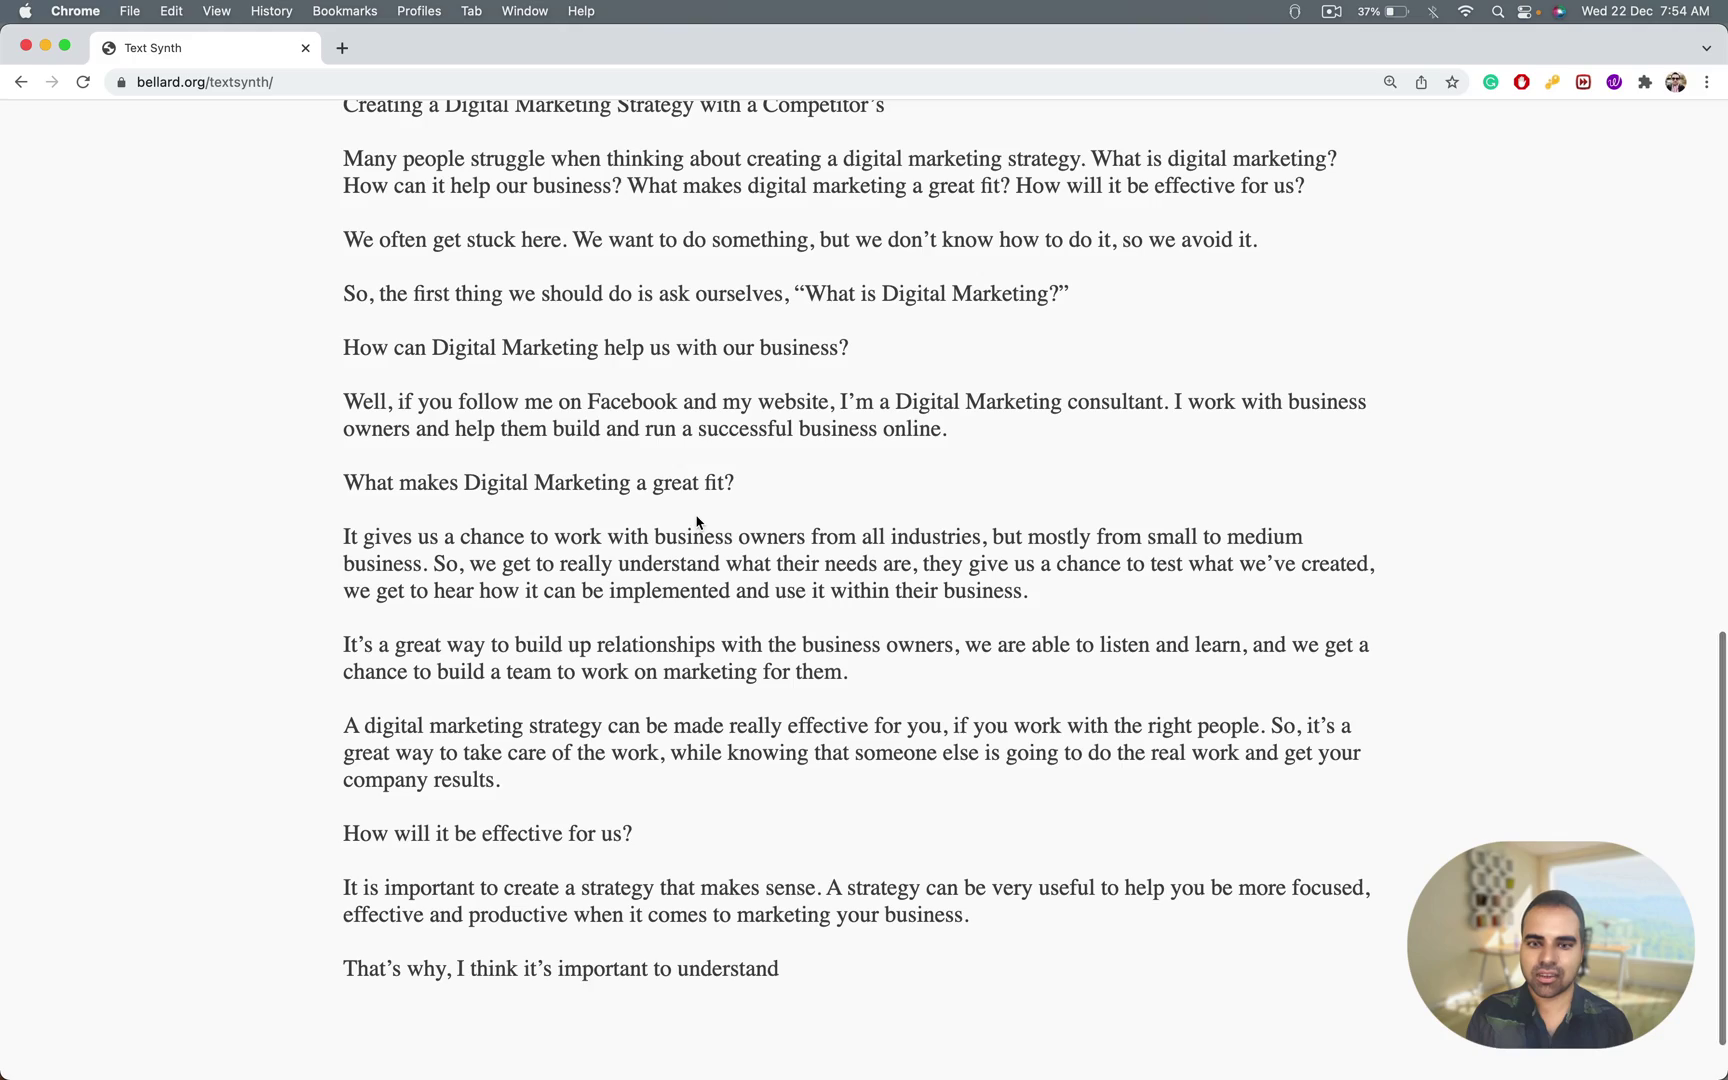
pyautogui.scroll(20, 889, 385)
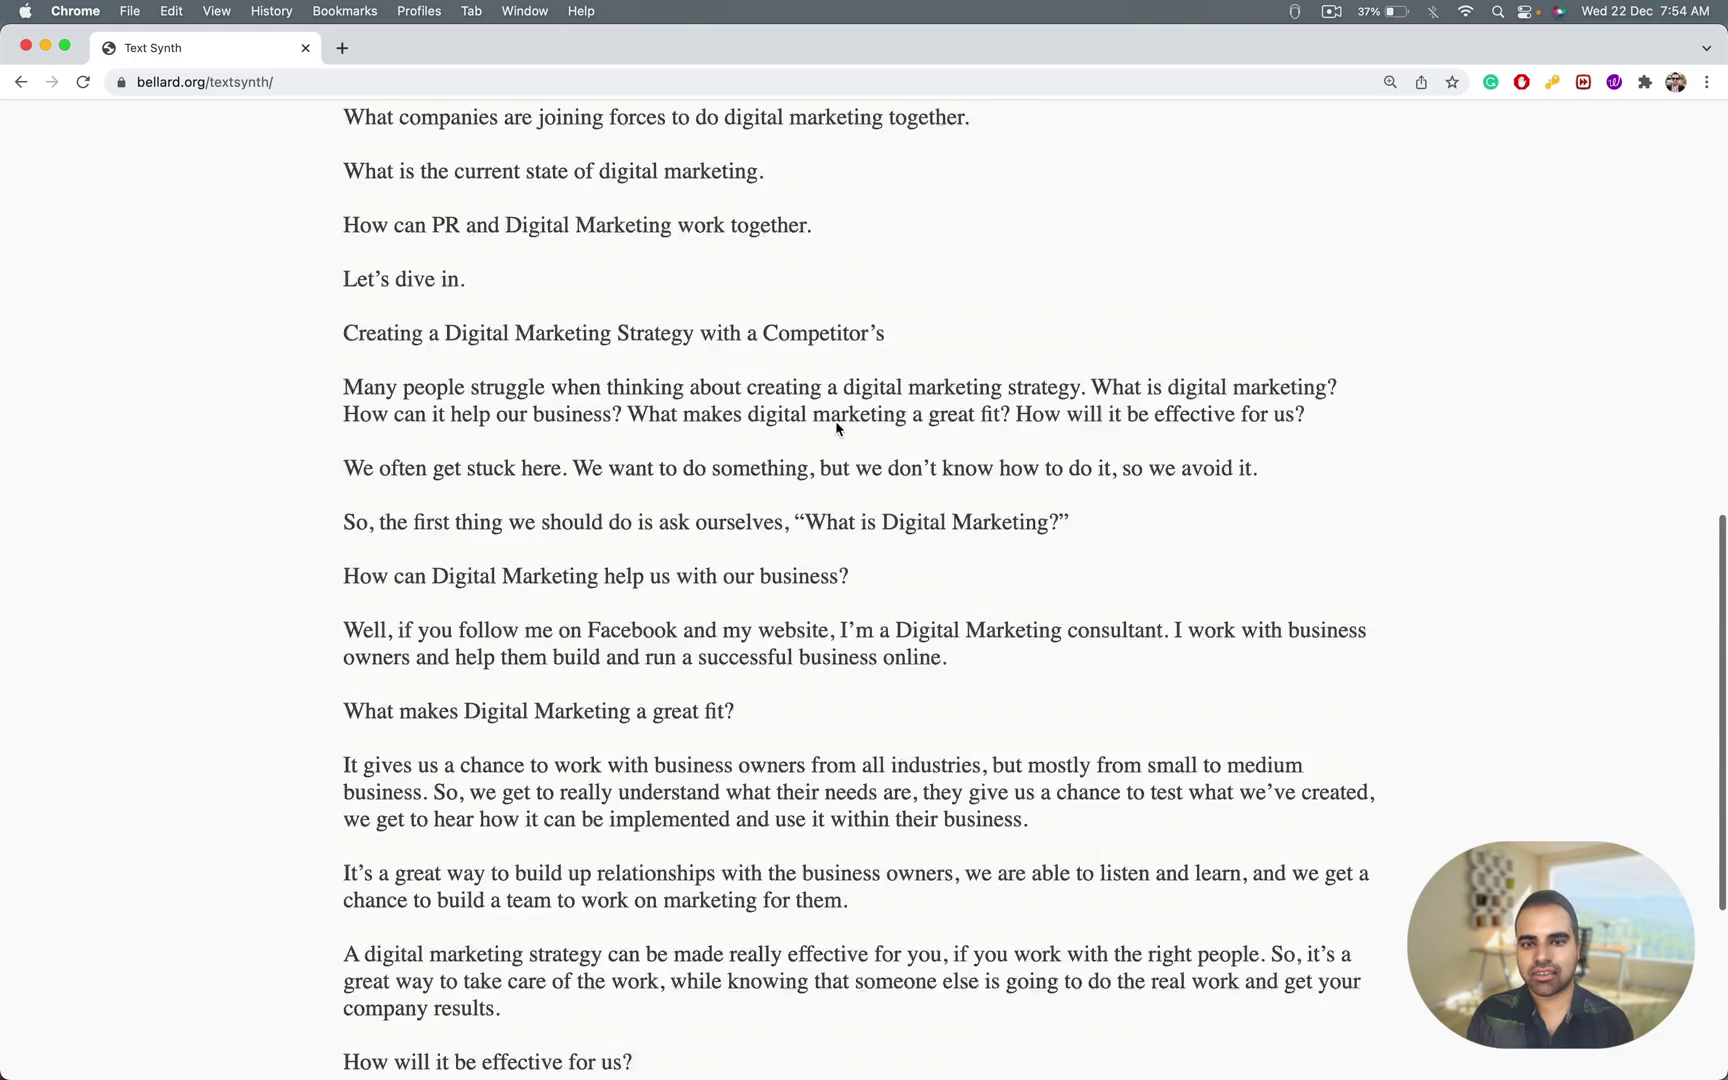
pyautogui.scroll(-15, 836, 428)
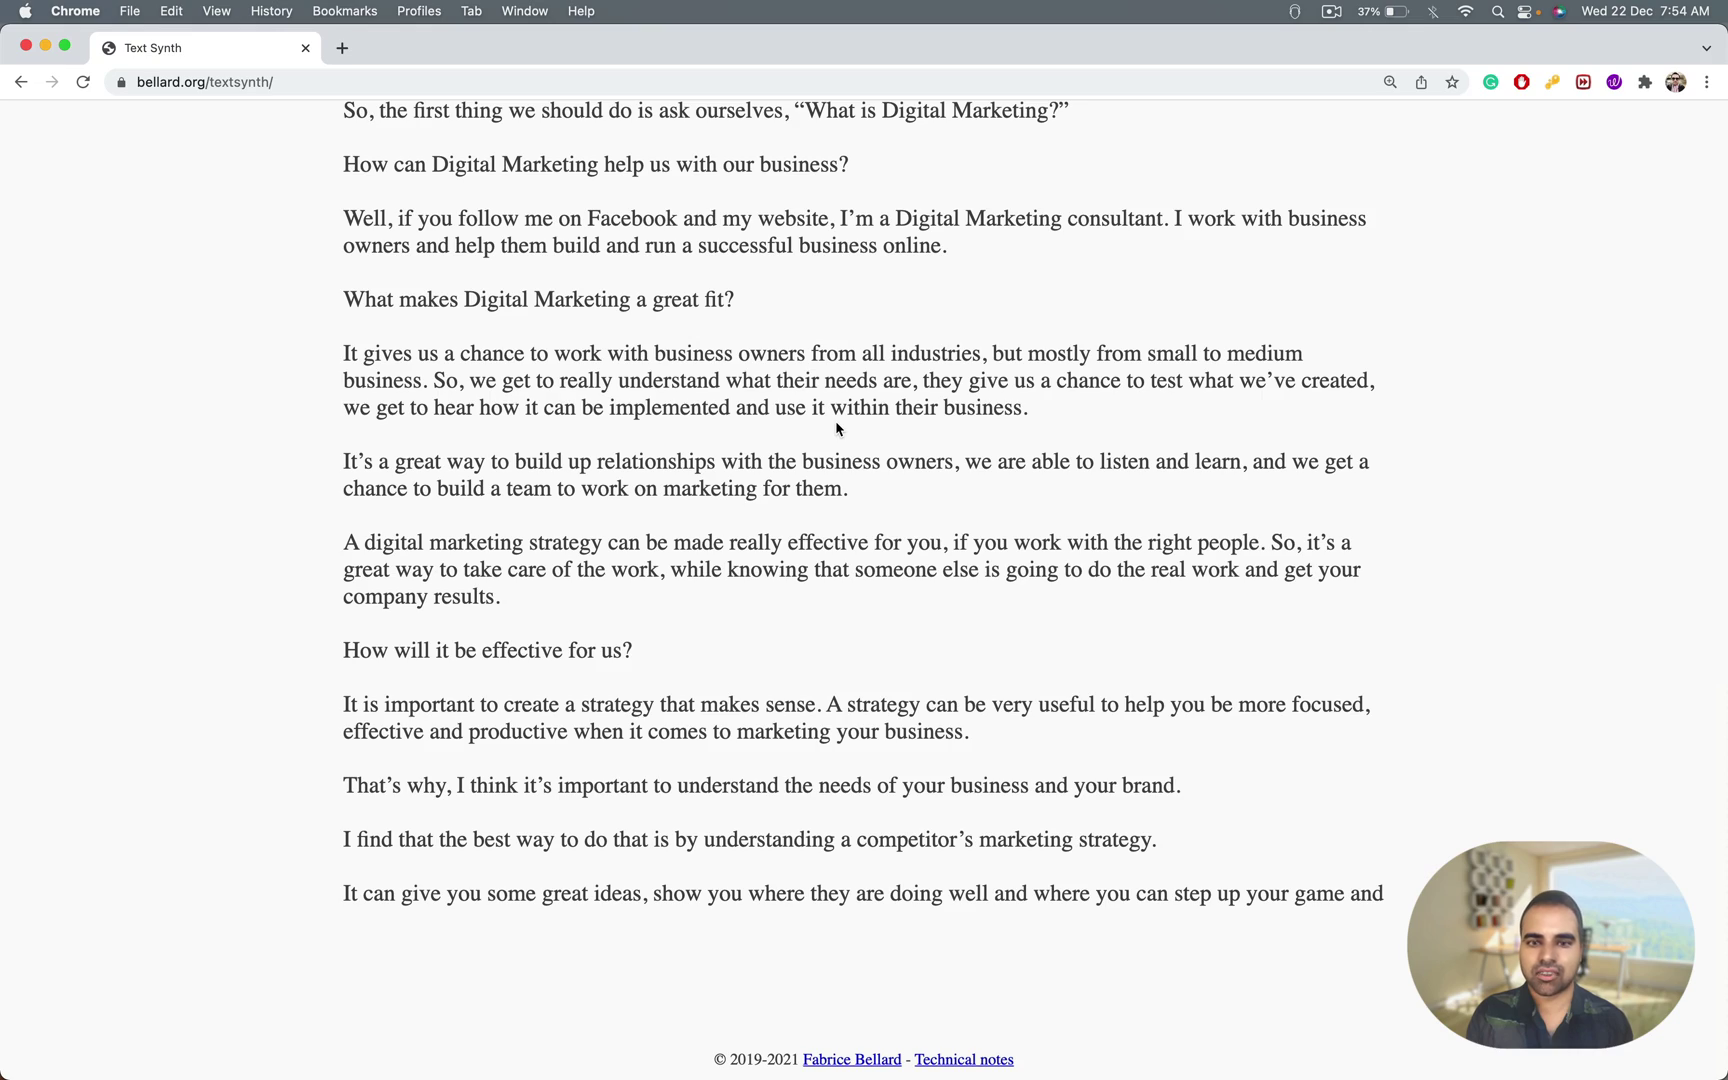
pyautogui.scroll(8, 838, 432)
pyautogui.scroll(13, 838, 440)
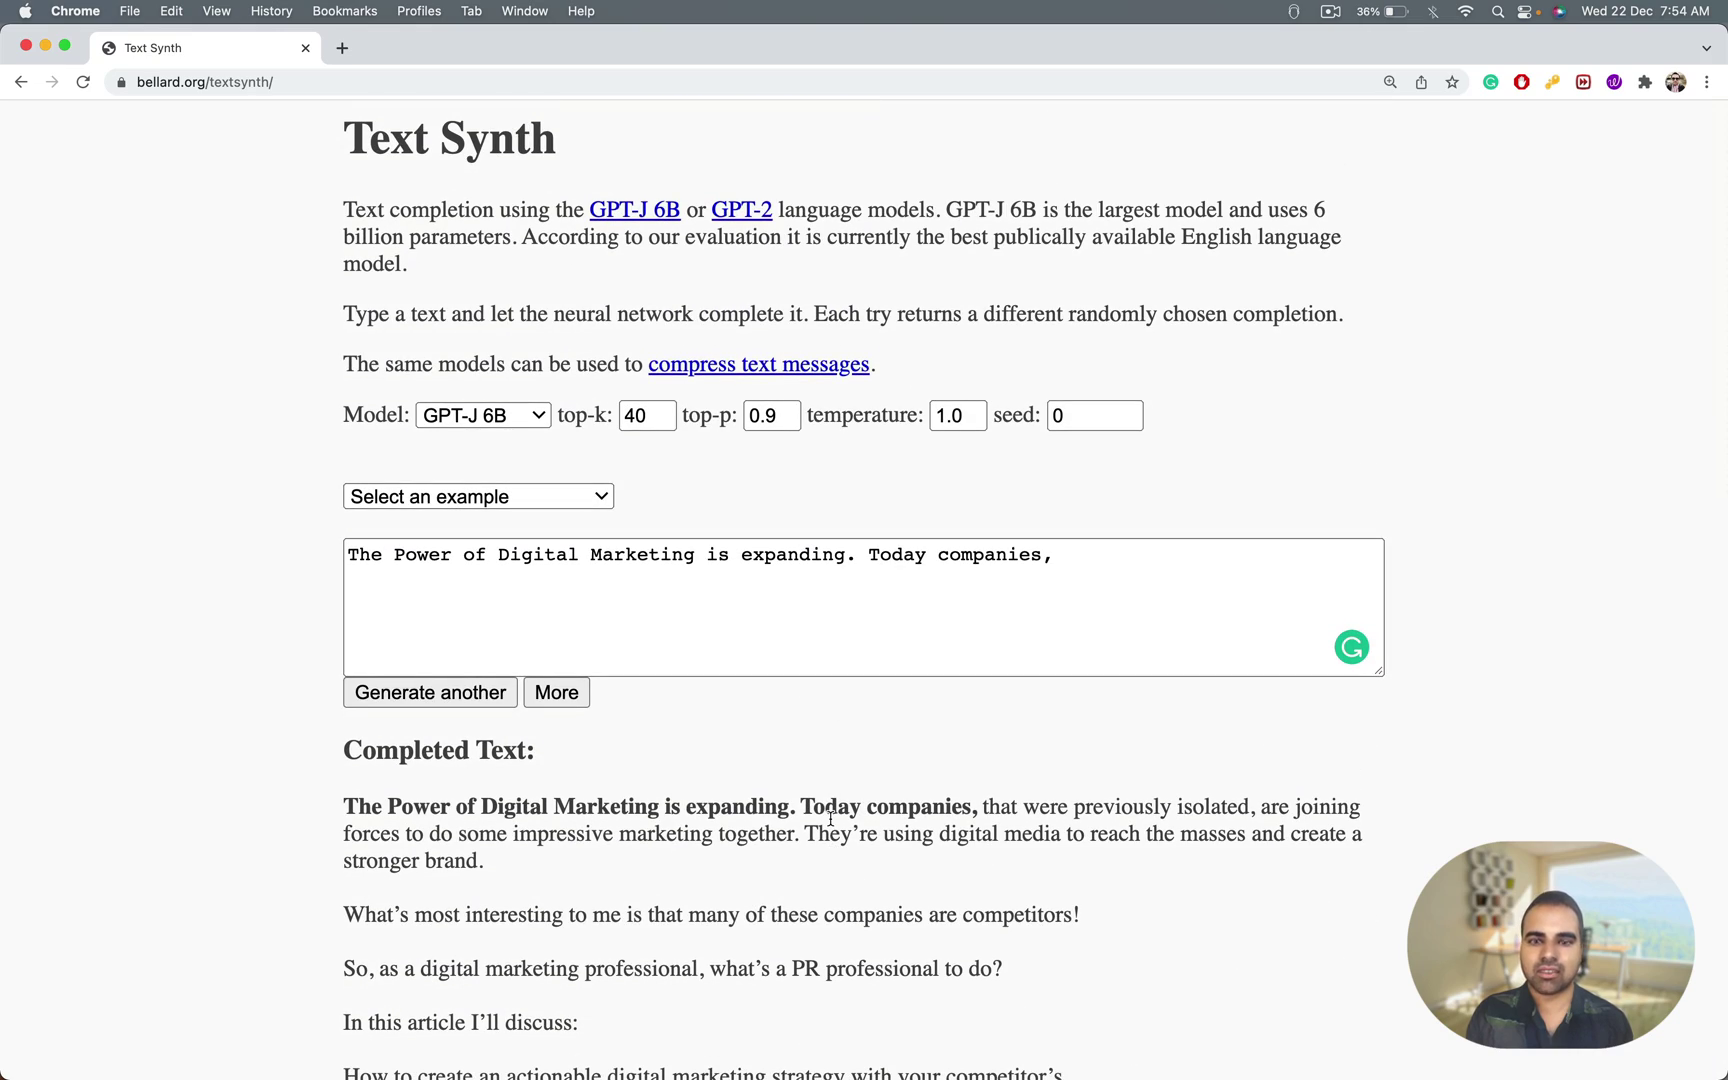
pyautogui.scroll(-15, 830, 818)
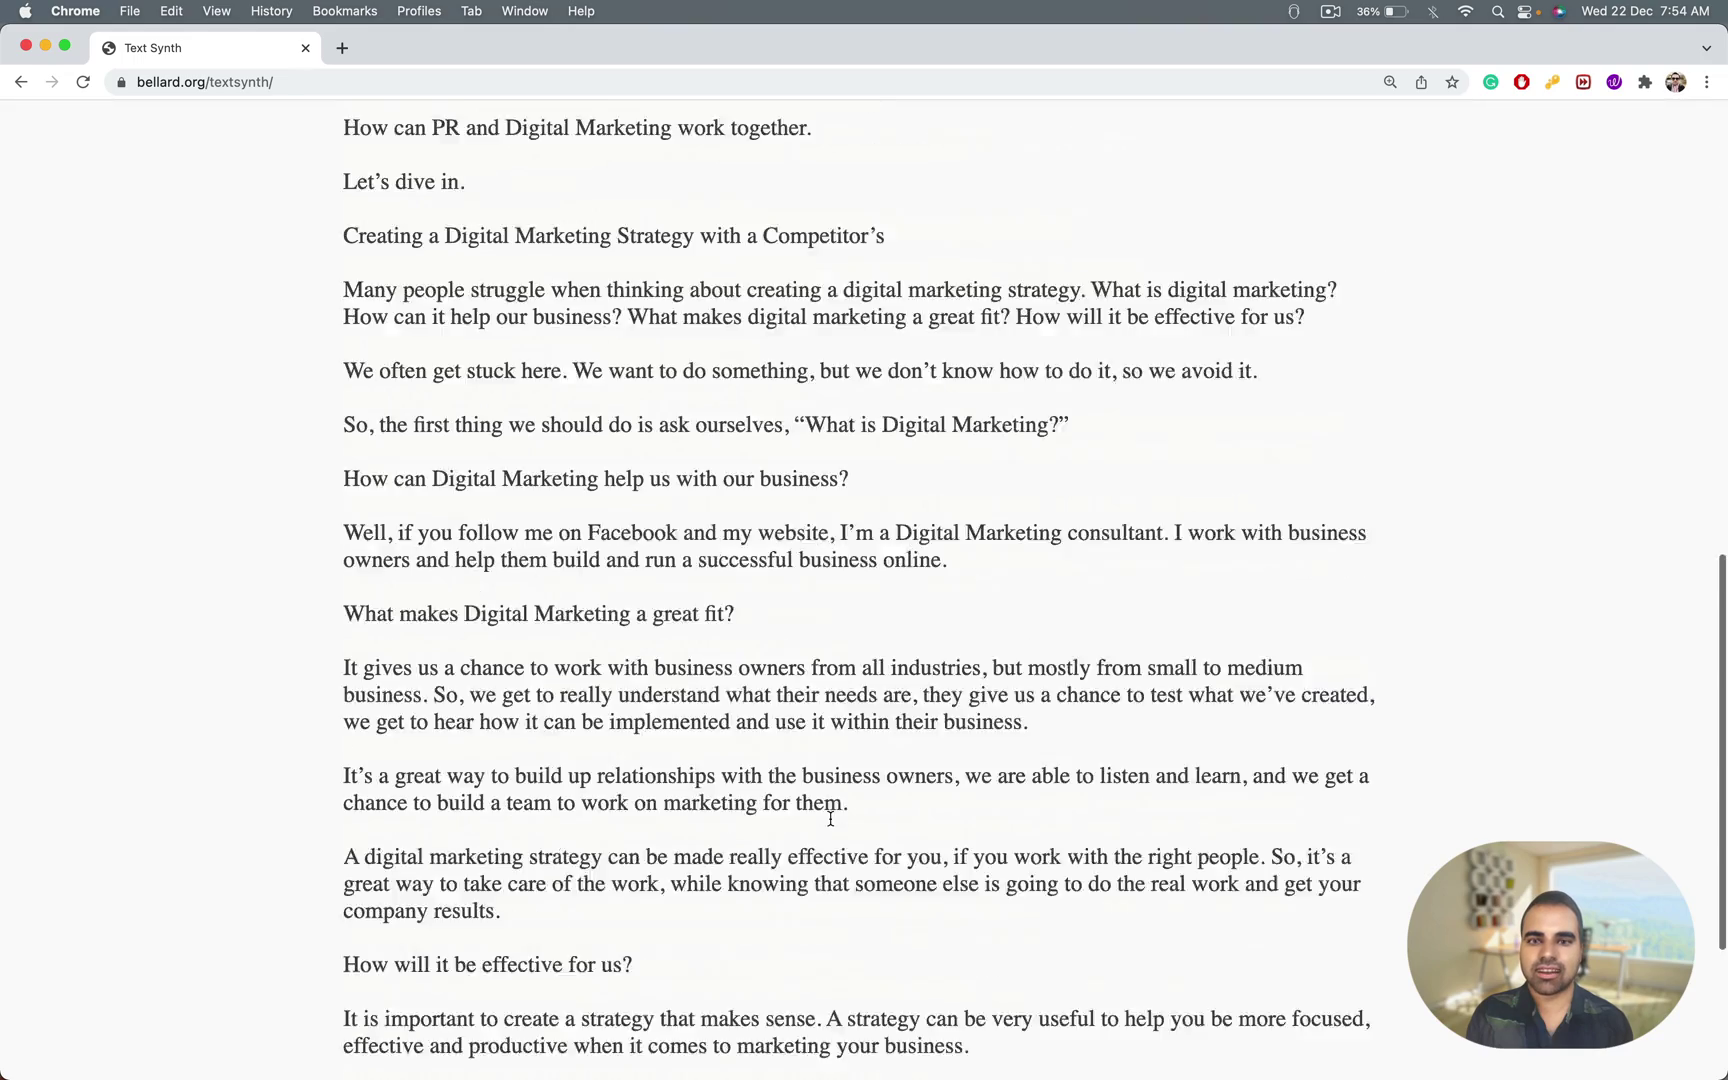
pyautogui.scroll(15, 830, 824)
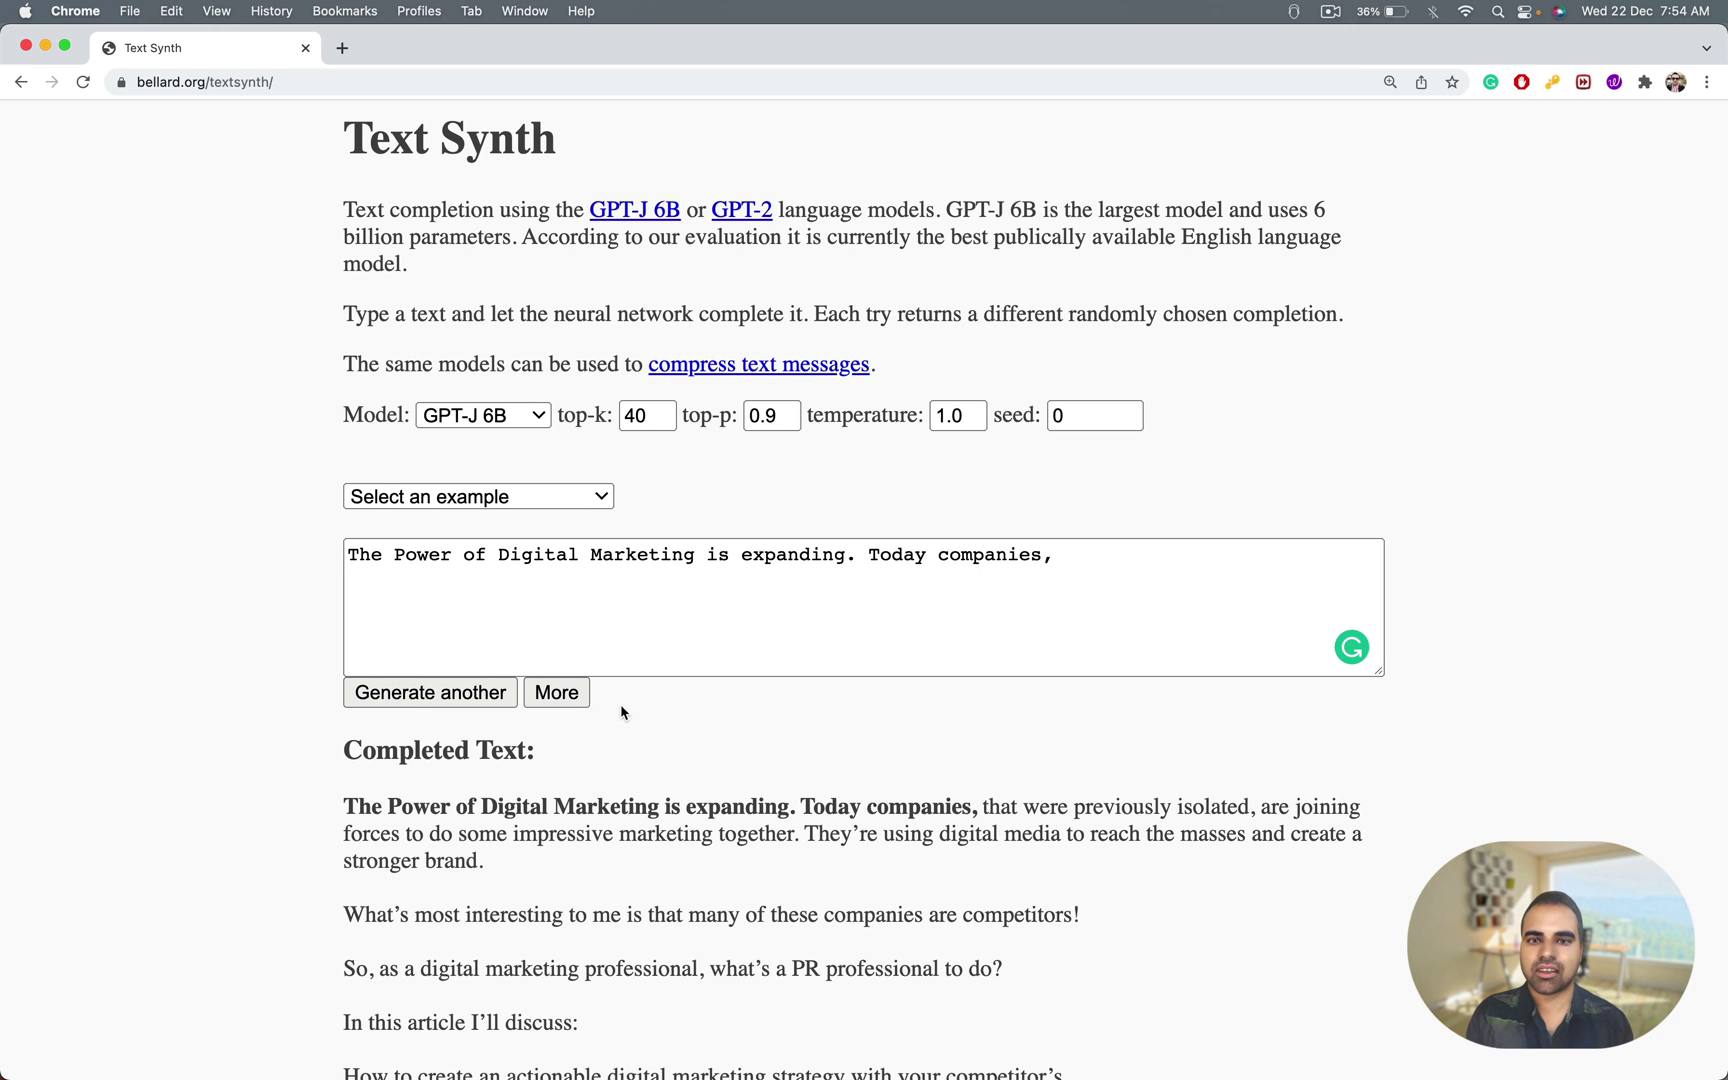
pyautogui.scroll(-2, 615, 712)
pyautogui.click(563, 598)
pyautogui.scroll(-15, 648, 605)
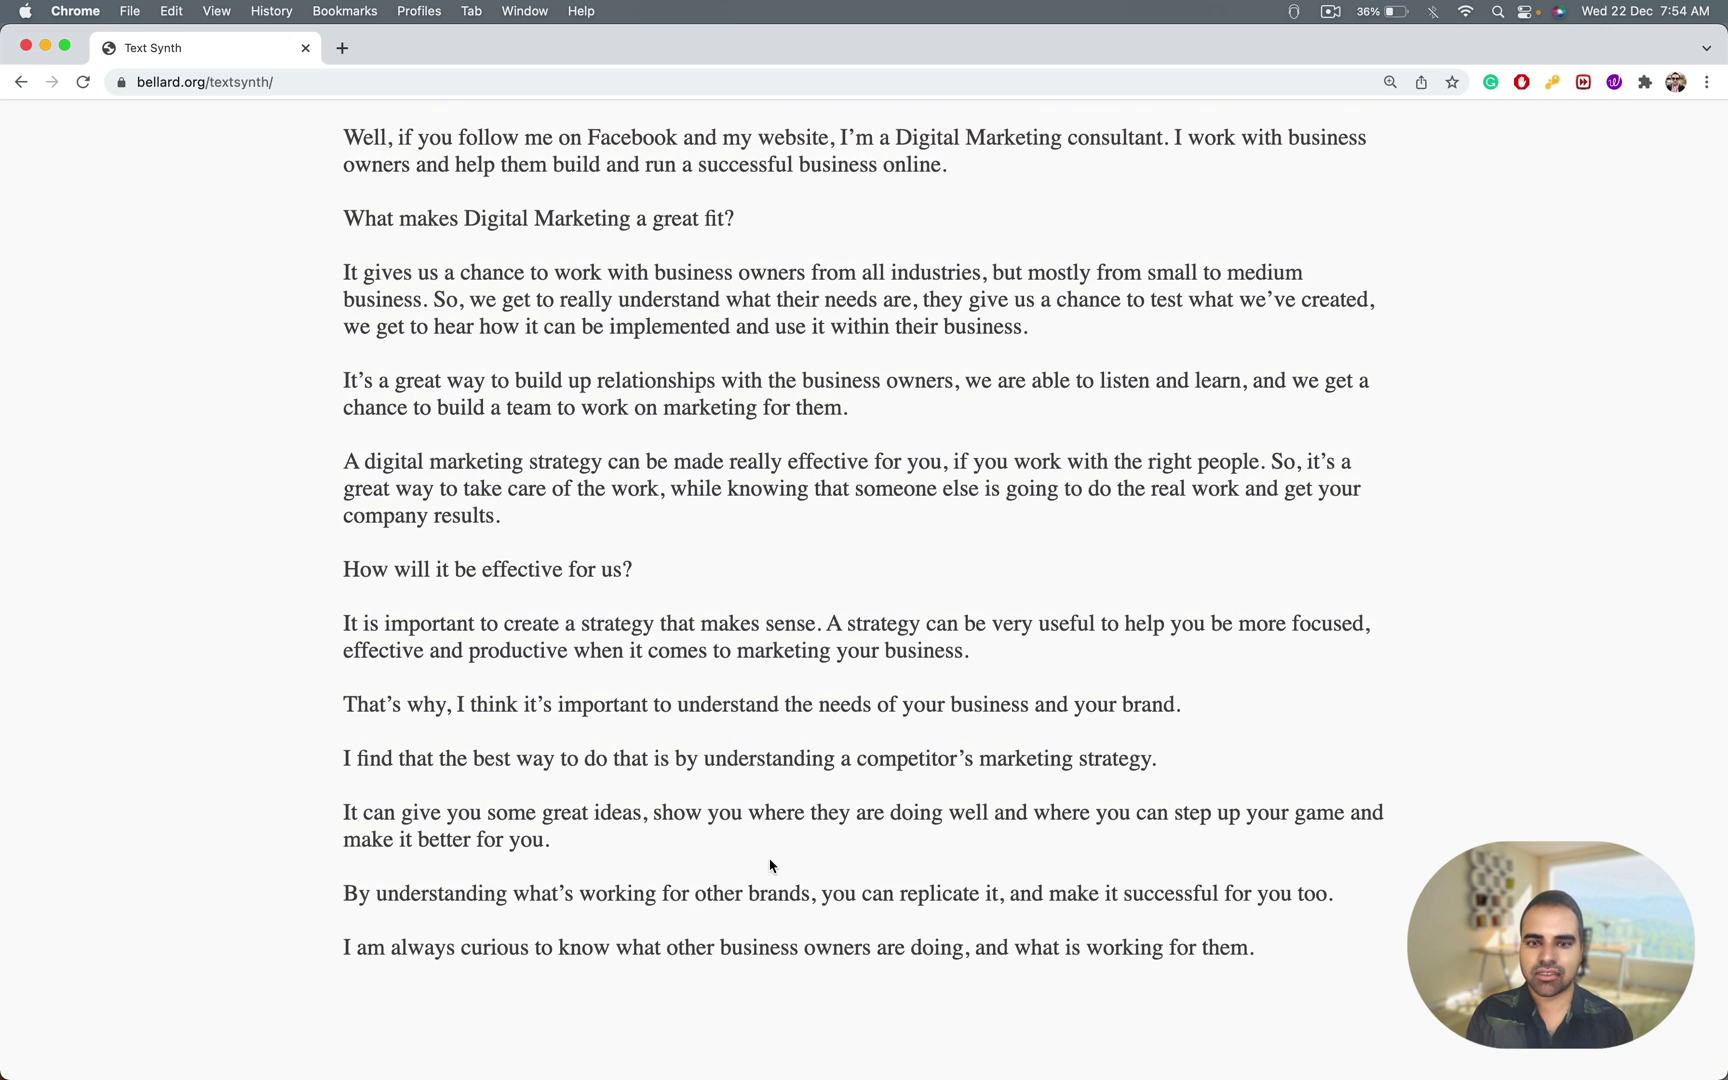
pyautogui.scroll(-2, 770, 865)
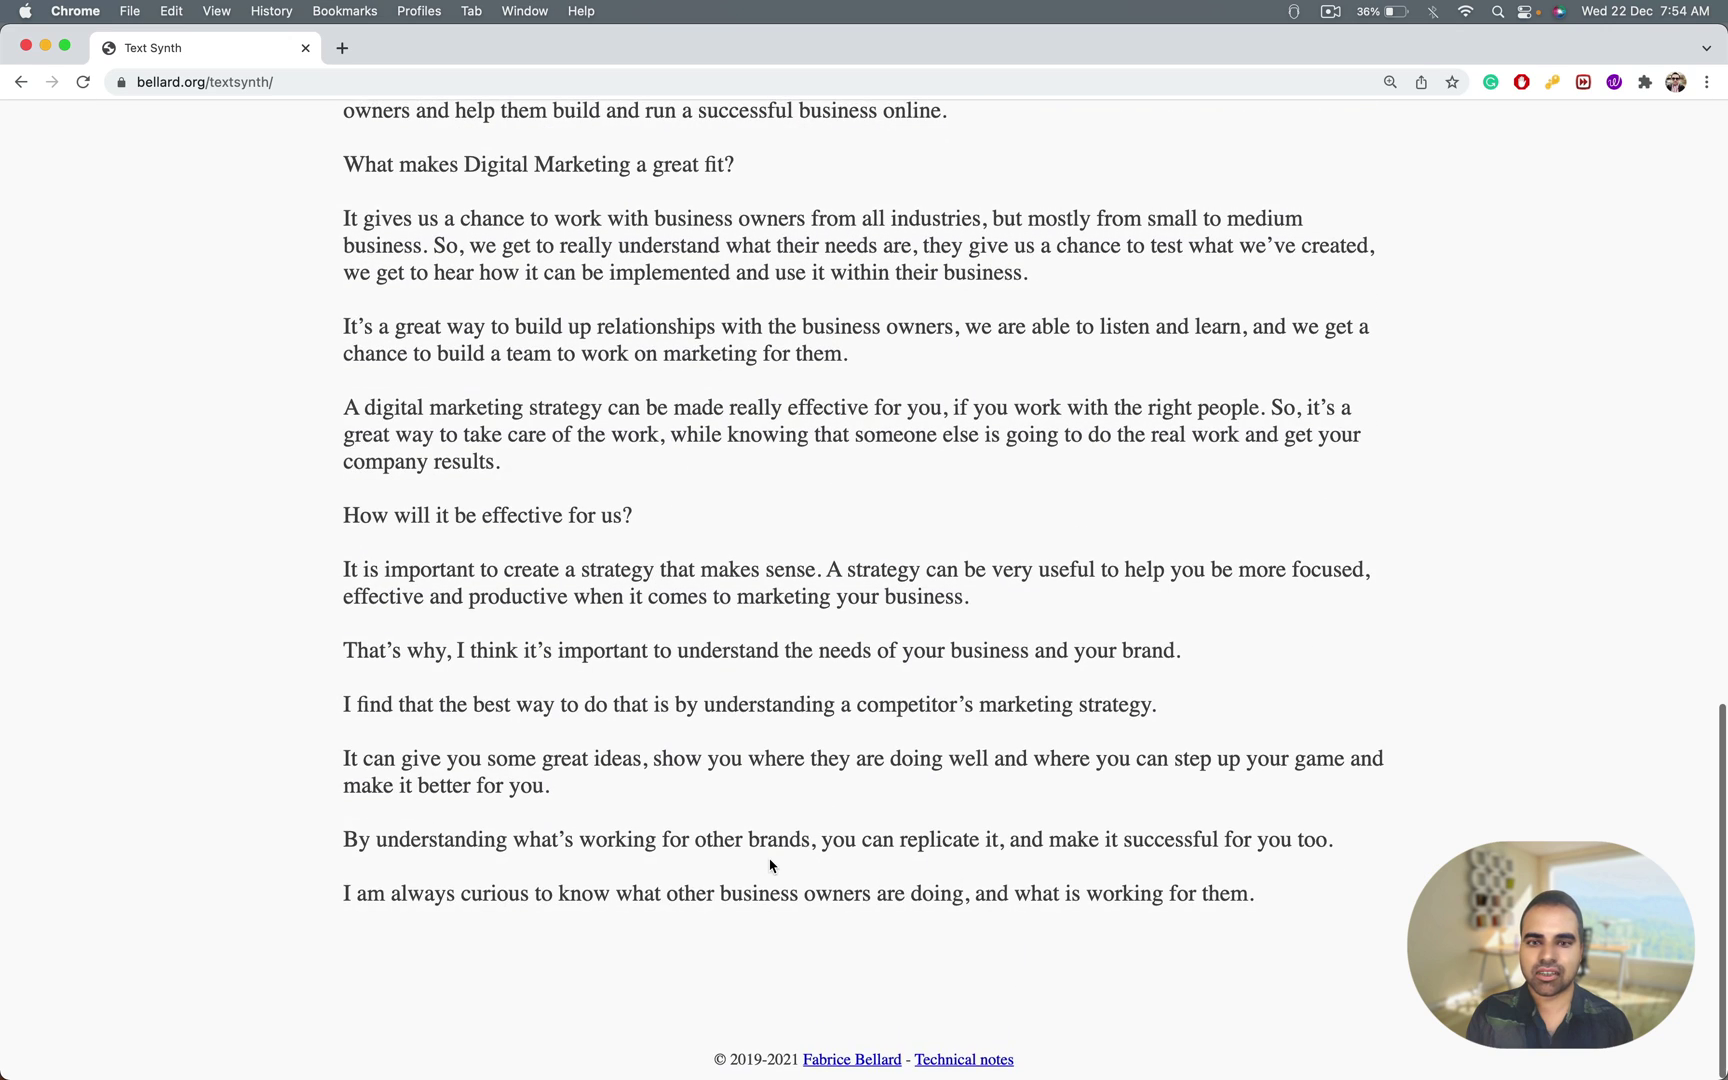
pyautogui.scroll(20, 810, 862)
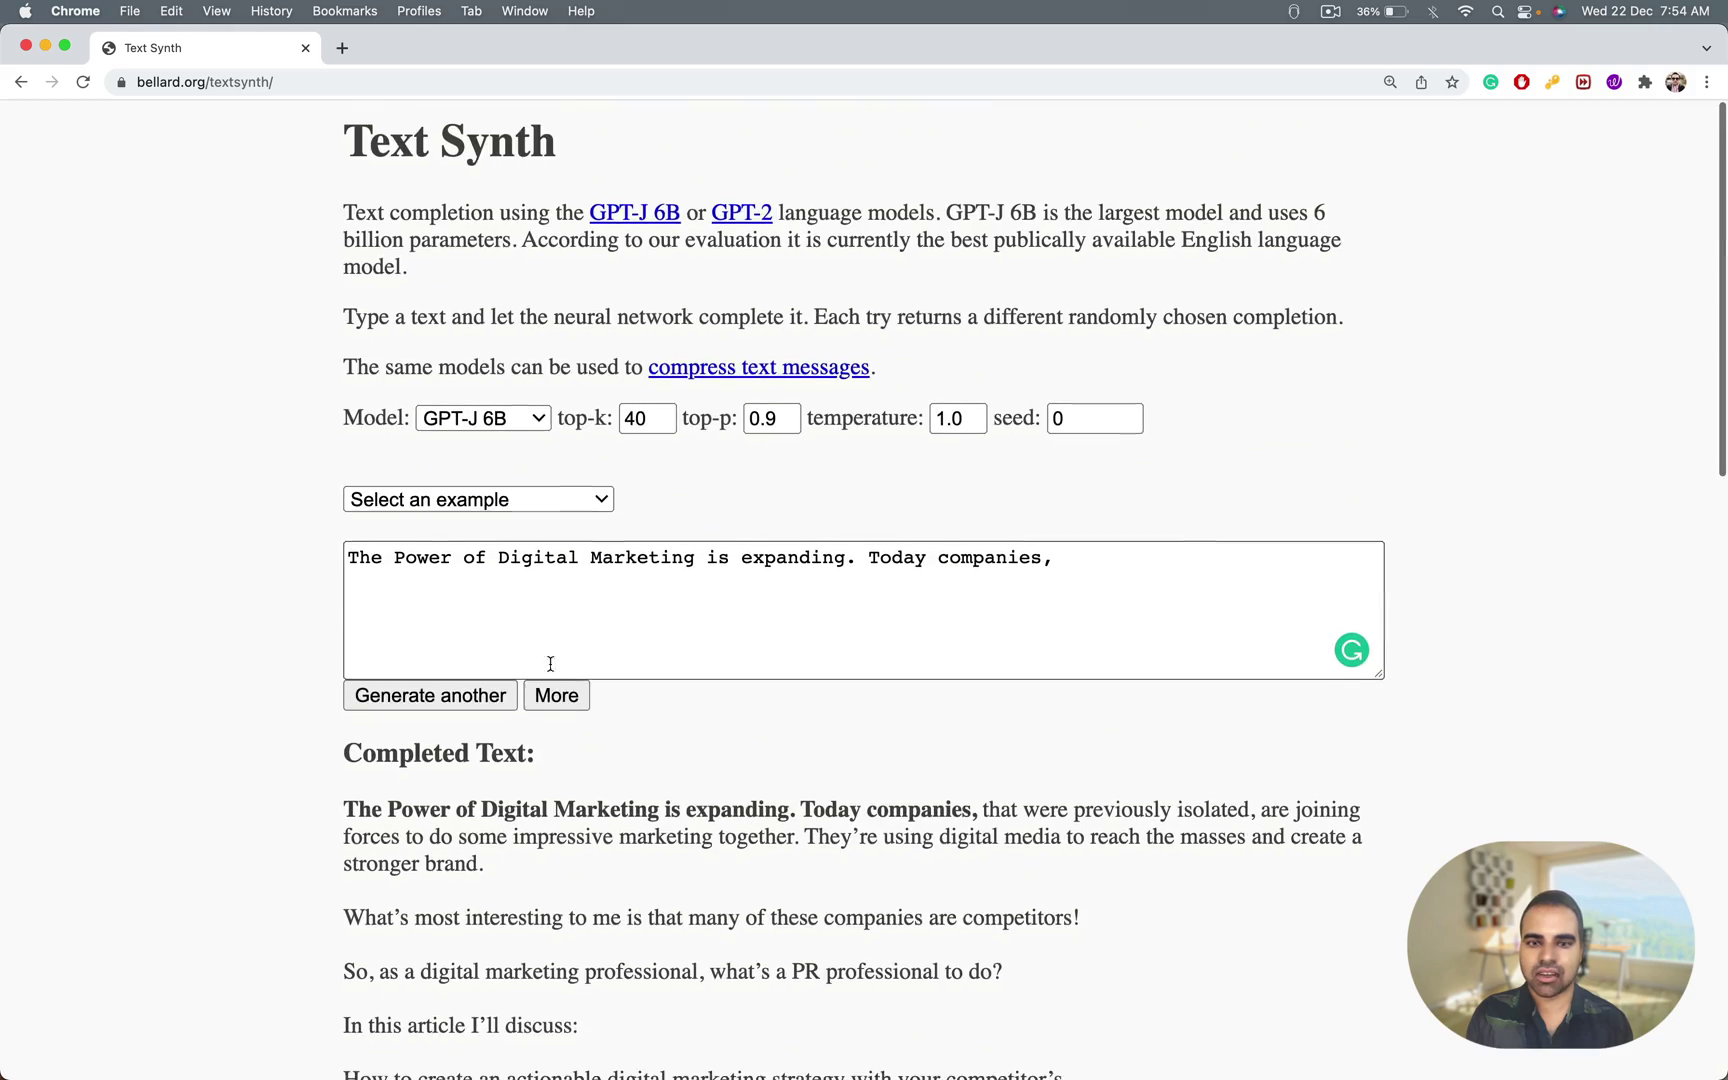
pyautogui.scroll(-20, 662, 766)
pyautogui.scroll(-5, 867, 929)
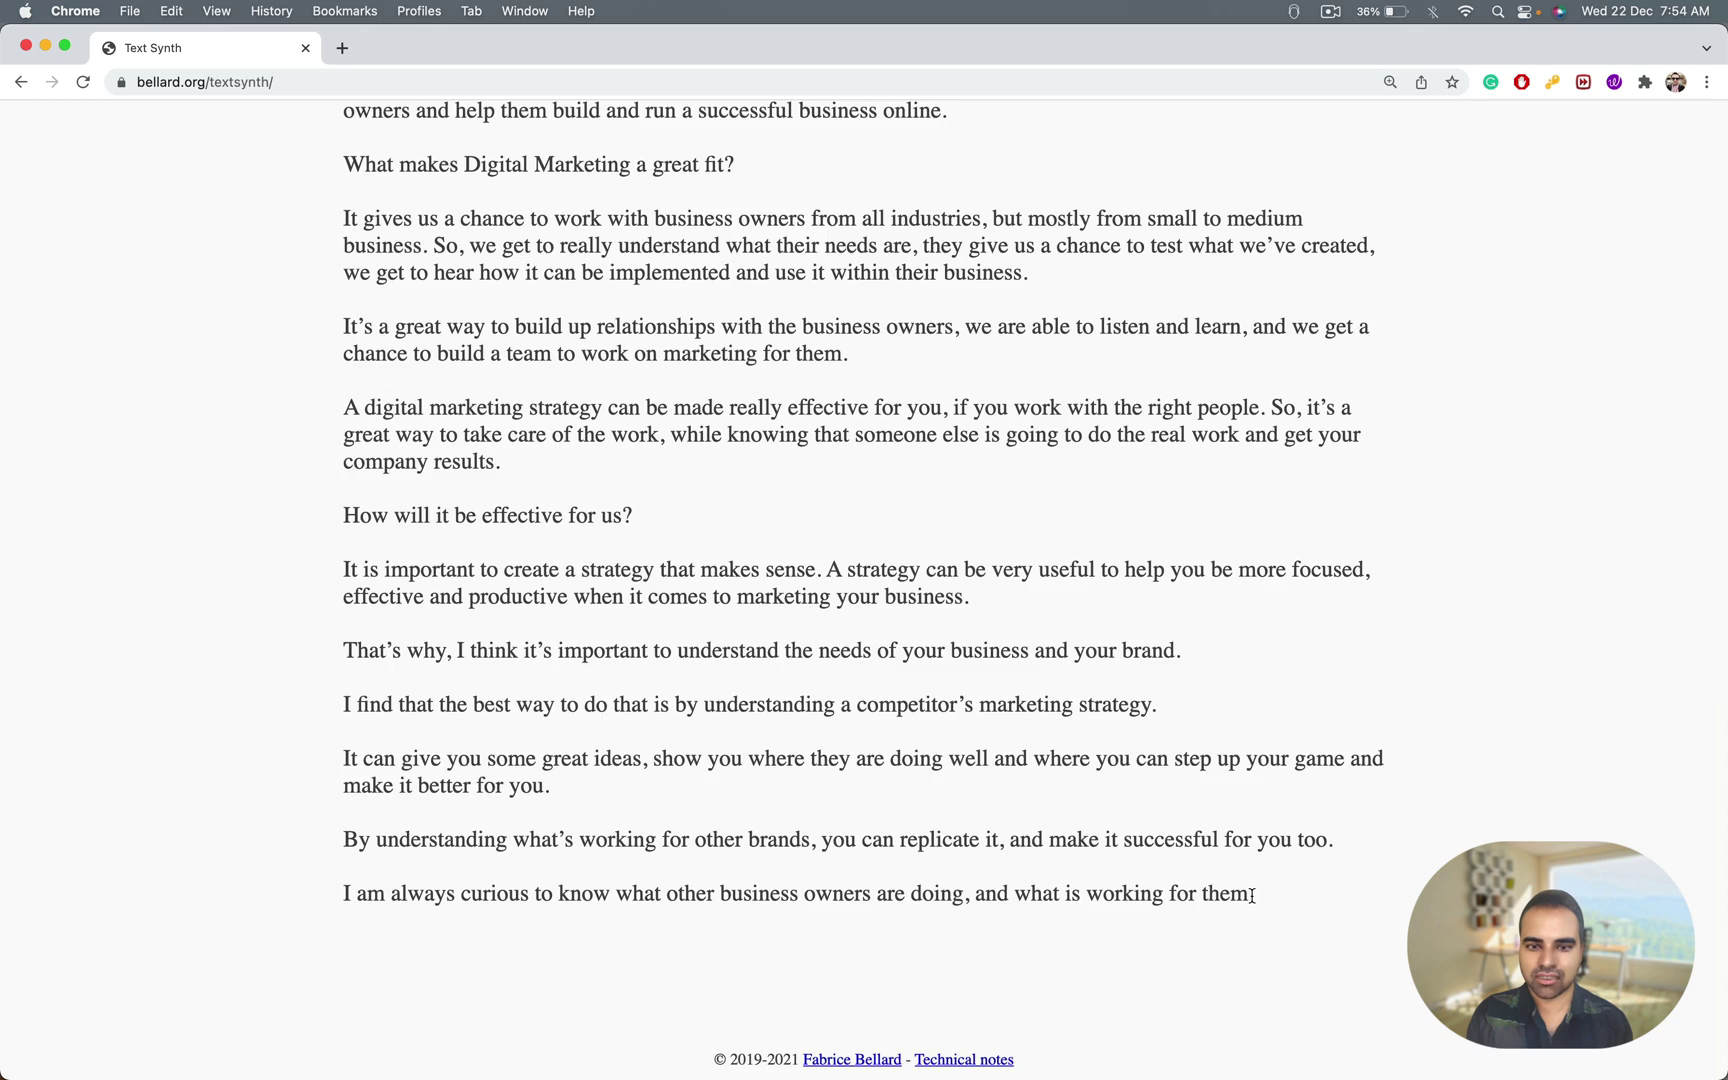
pyautogui.scroll(20, 1251, 895)
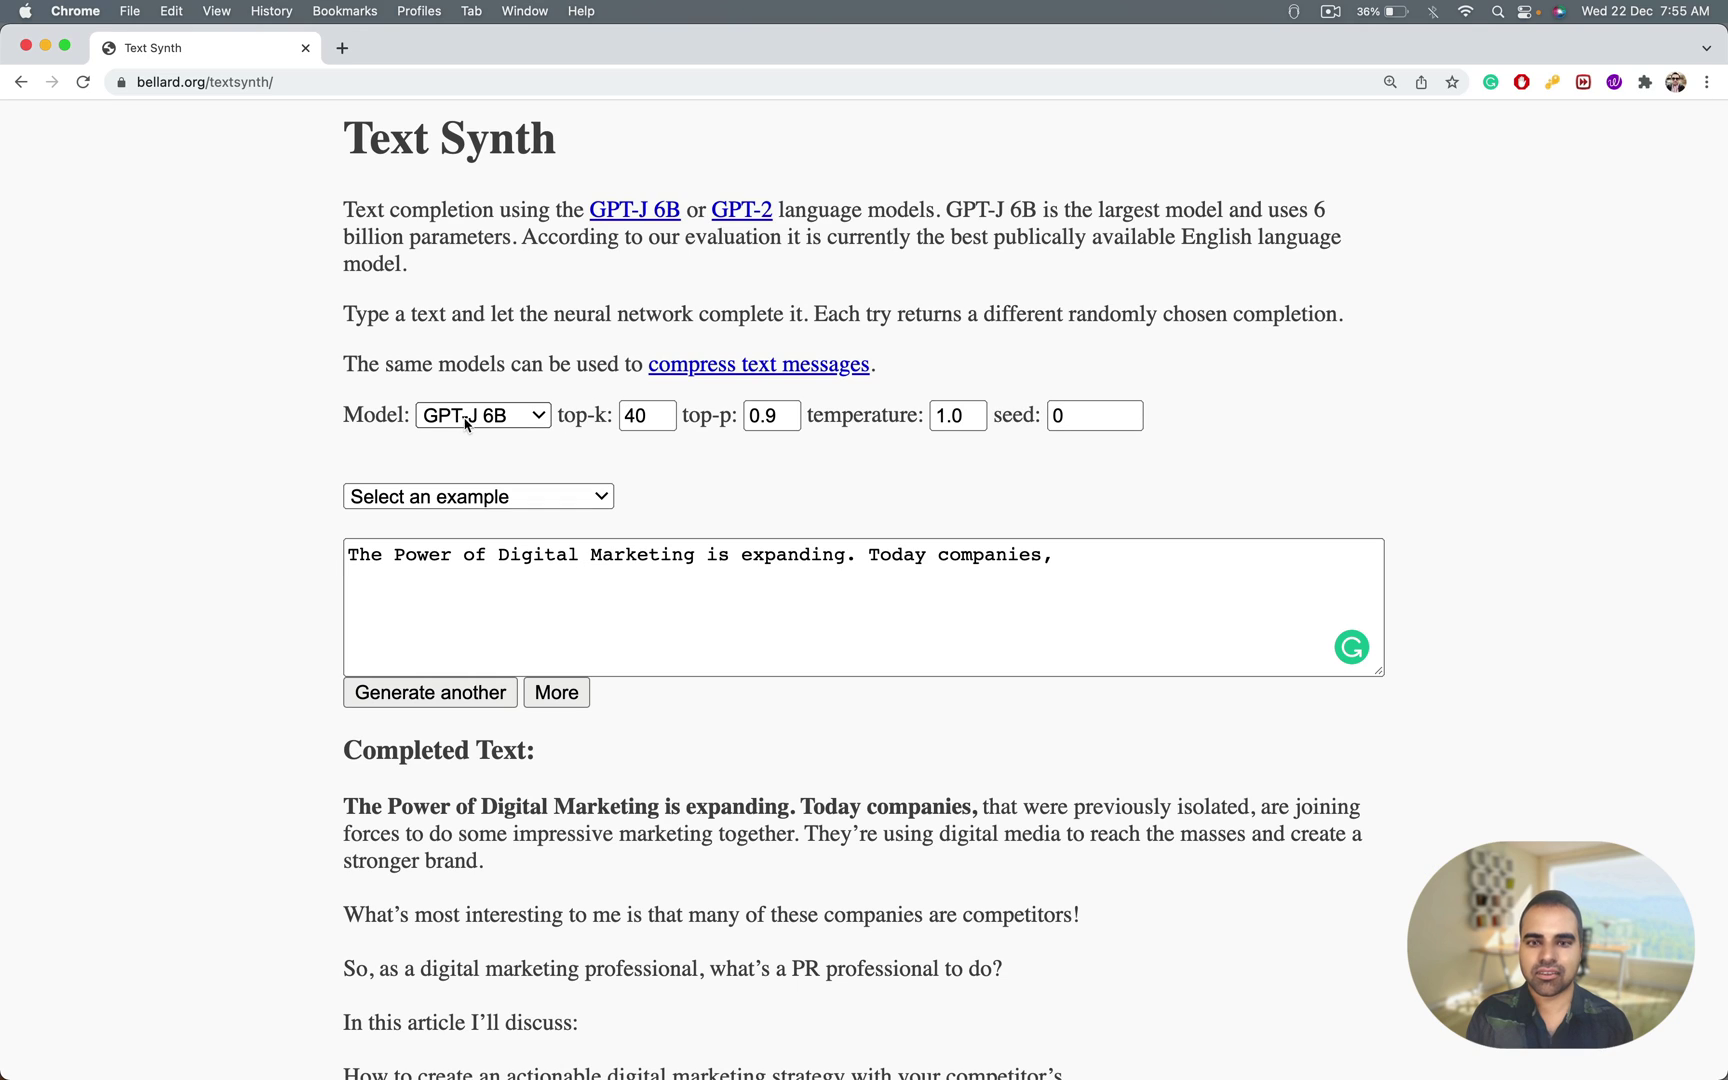
pyautogui.scroll(-4, 669, 495)
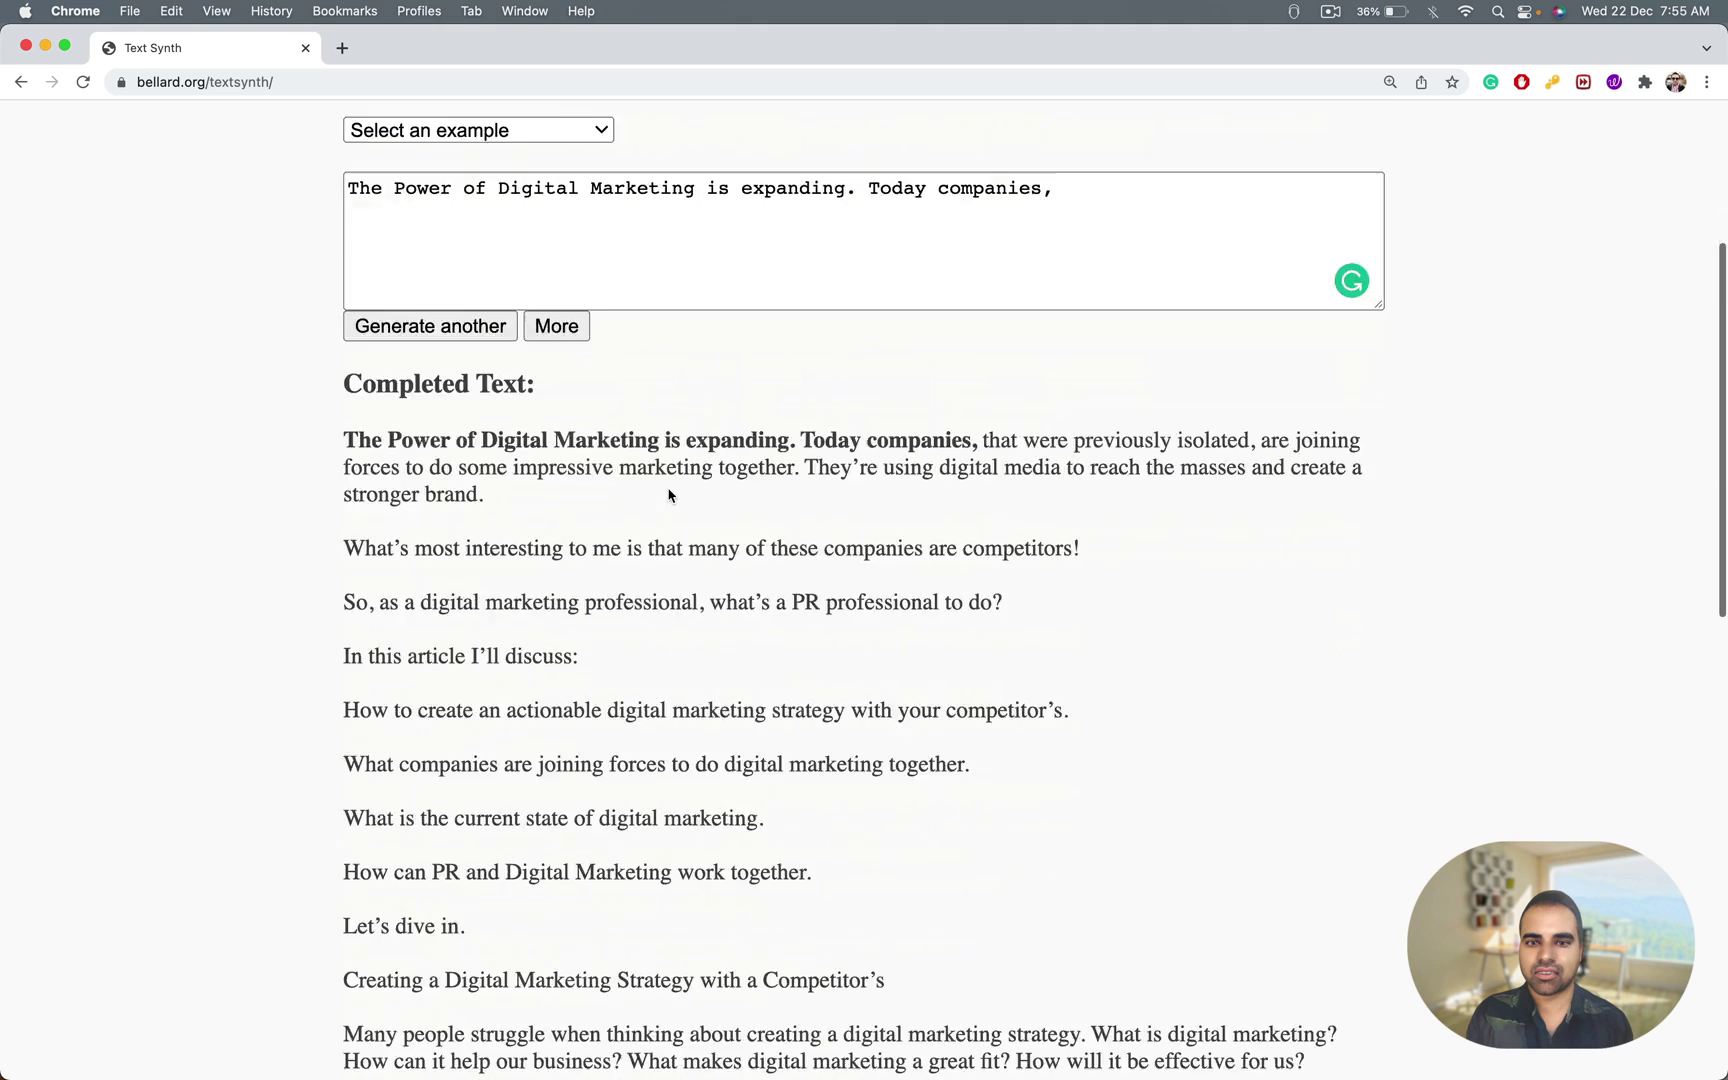
pyautogui.scroll(-10, 669, 495)
pyautogui.scroll(9, 675, 612)
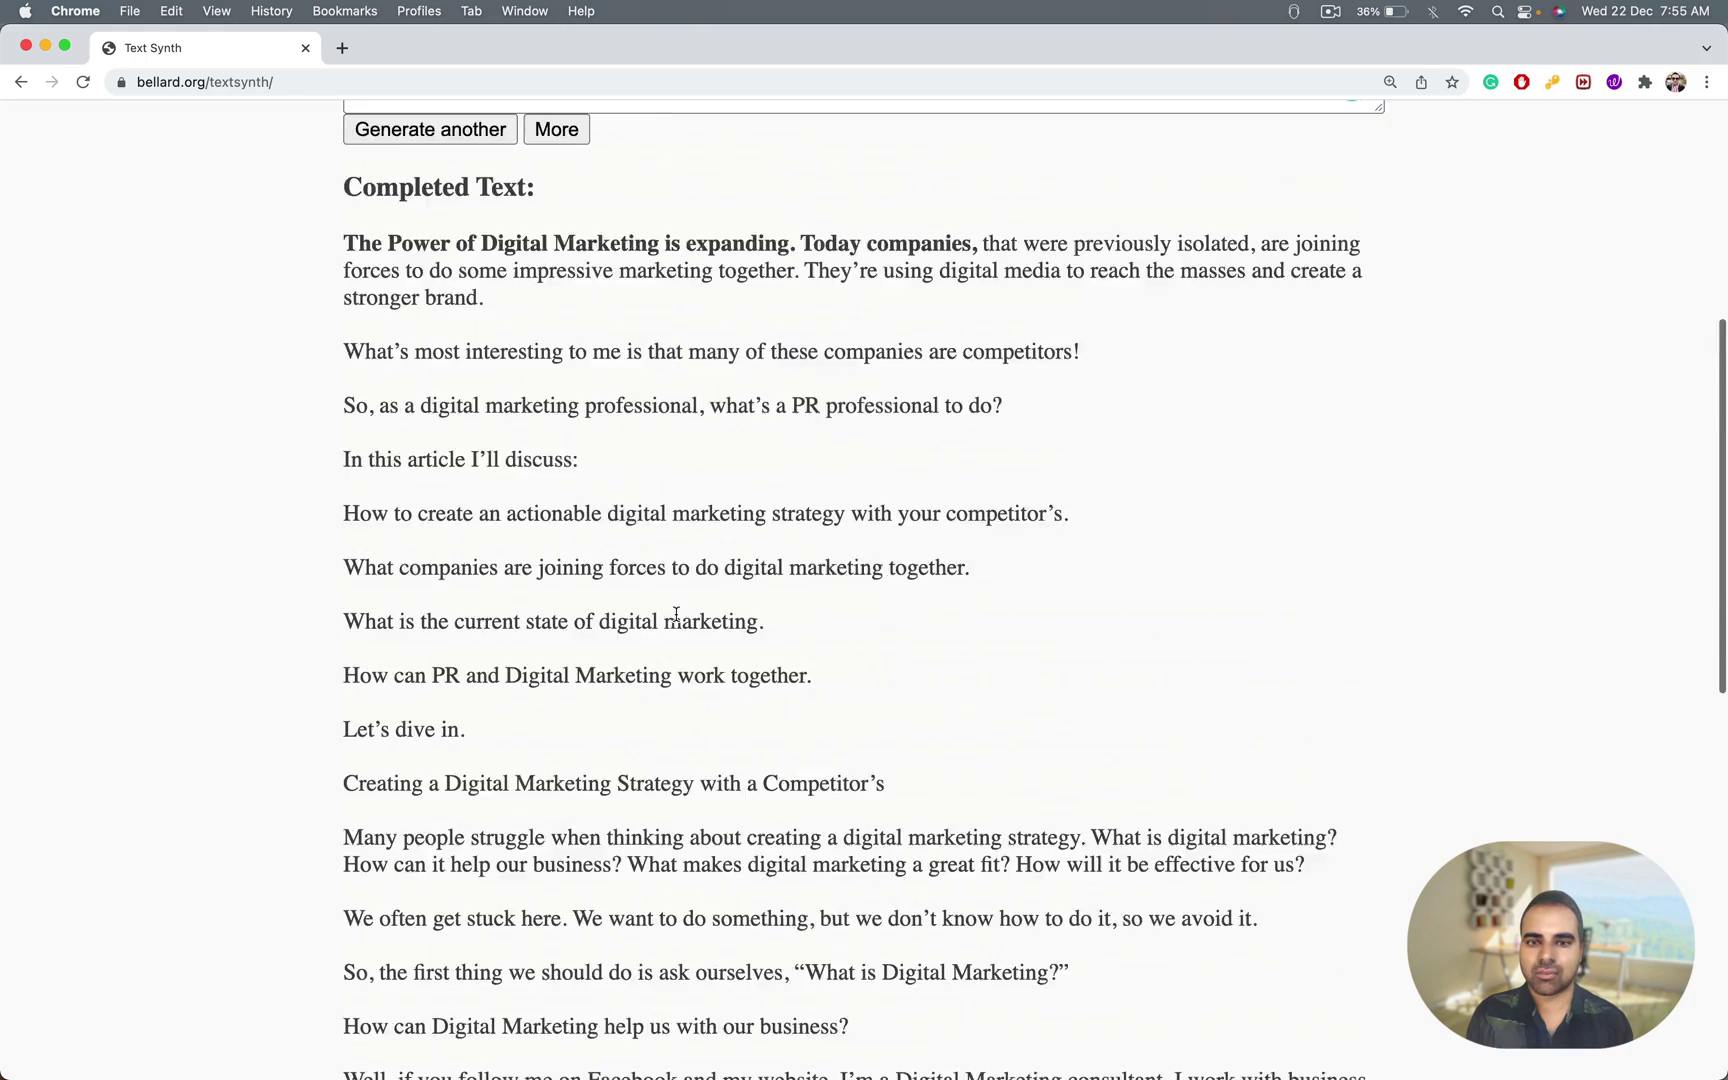
pyautogui.scroll(2, 675, 612)
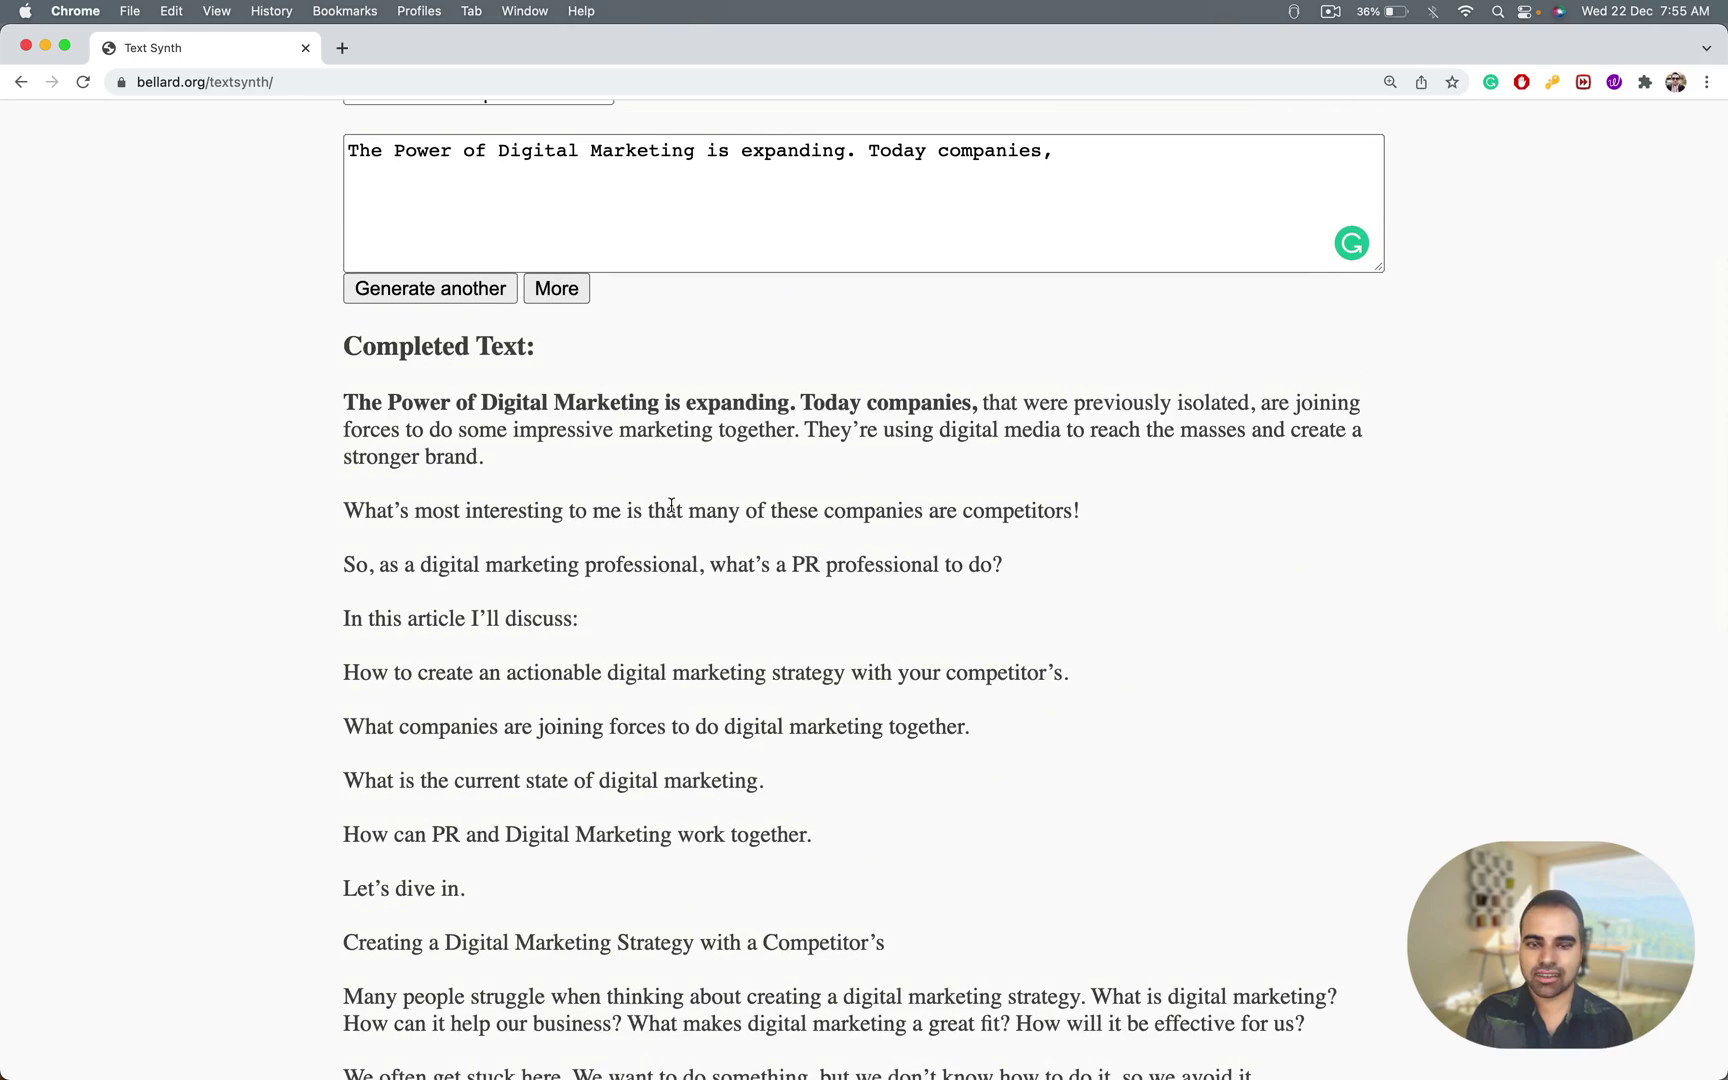
pyautogui.scroll(-10, 671, 505)
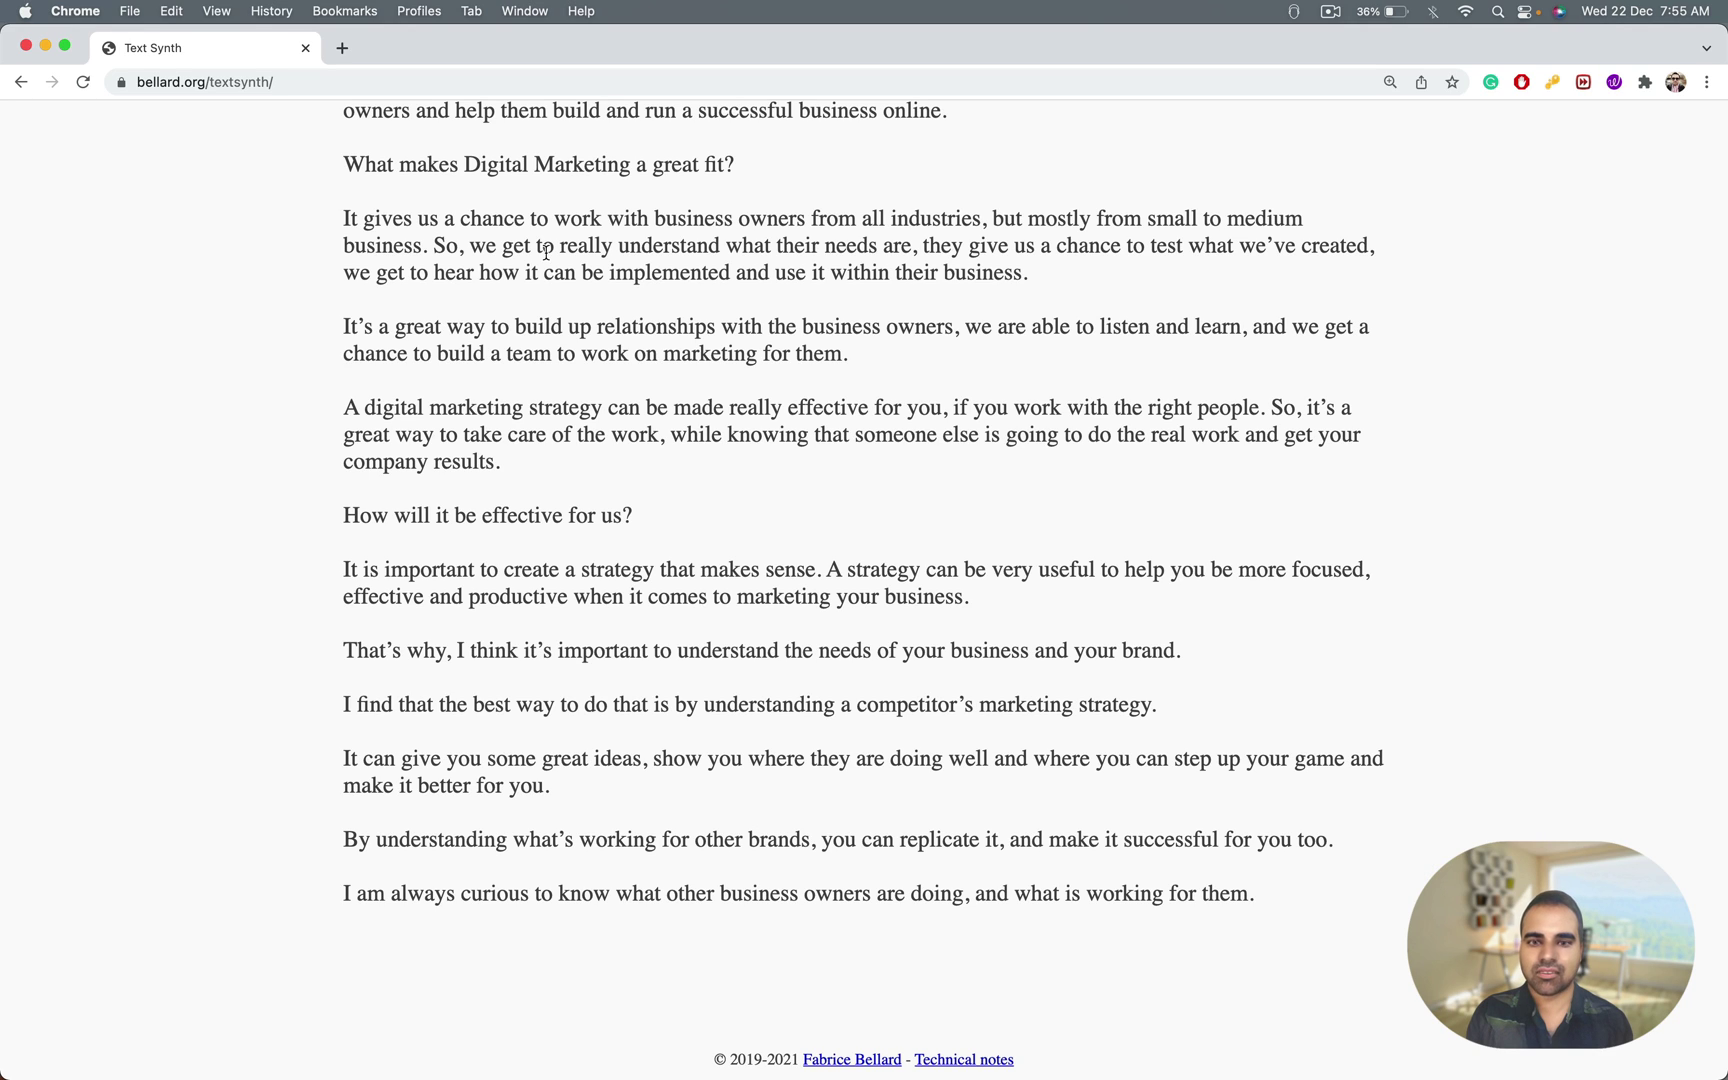
# In a new tab, search Google for 'repeater mac app store'
pyautogui.click(343, 48)
pyautogui.write('goo')
pyautogui.press('Return')
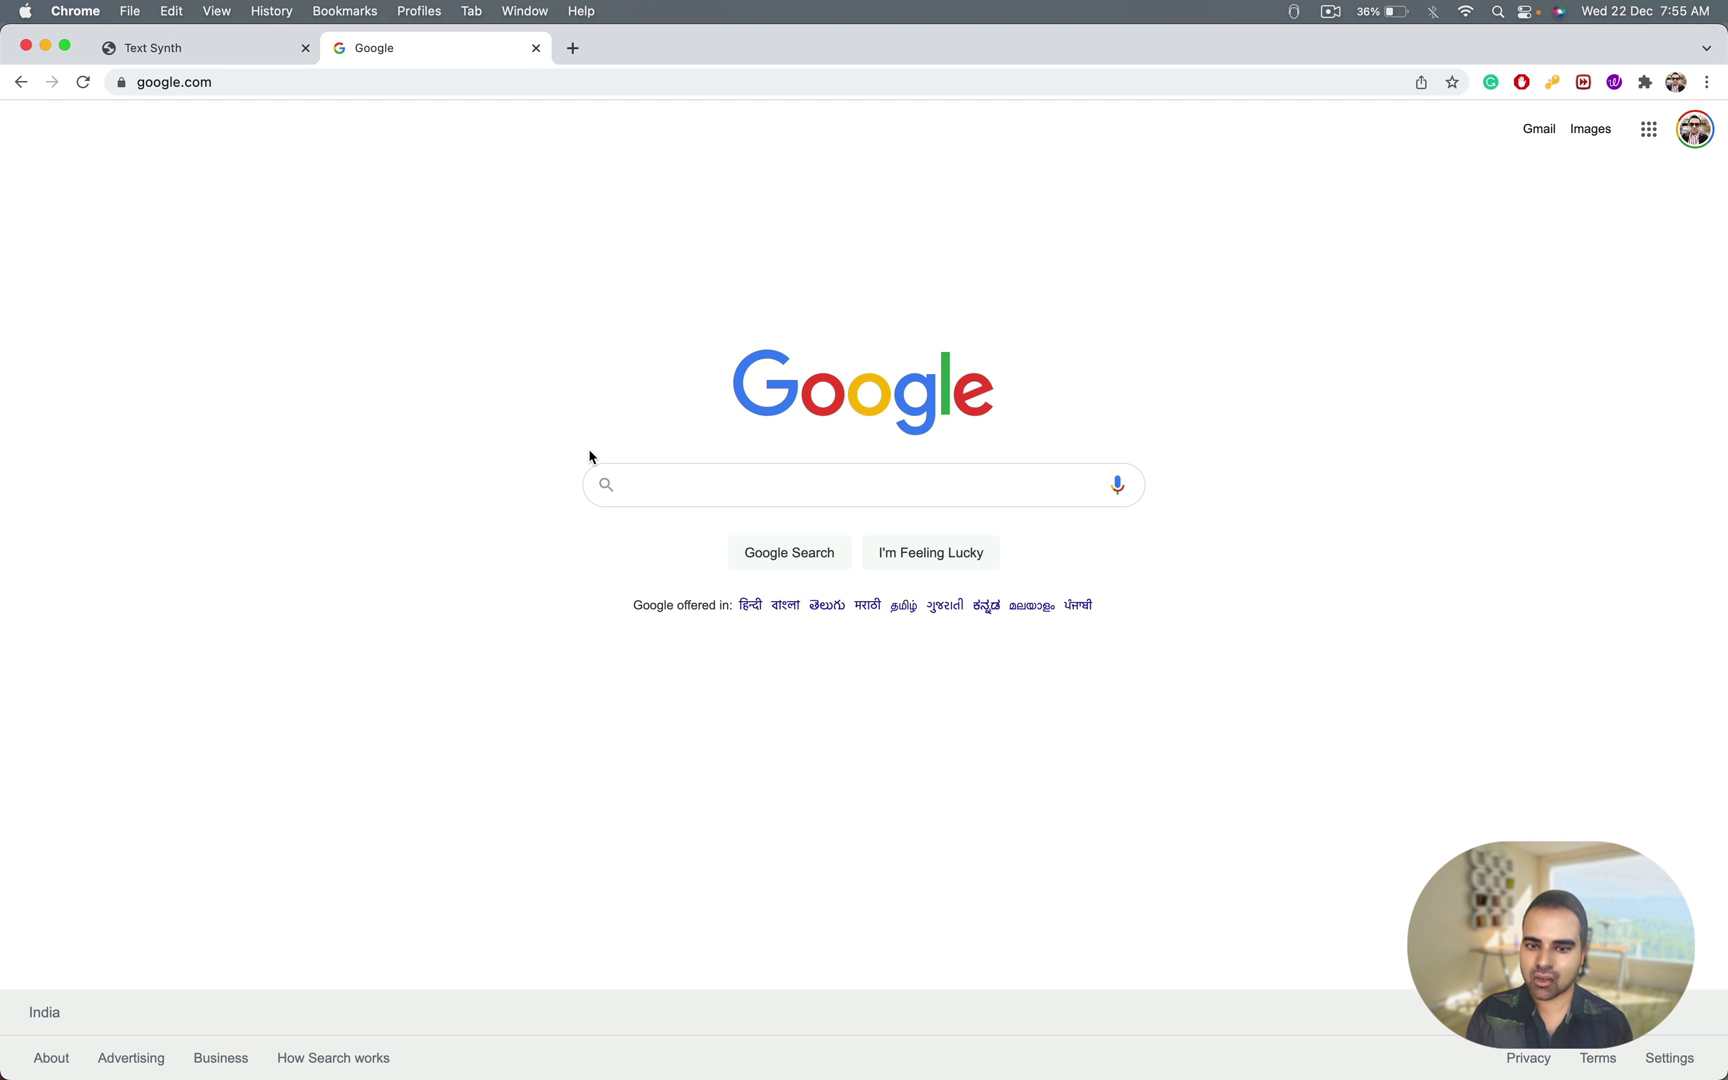
pyautogui.write('repe')
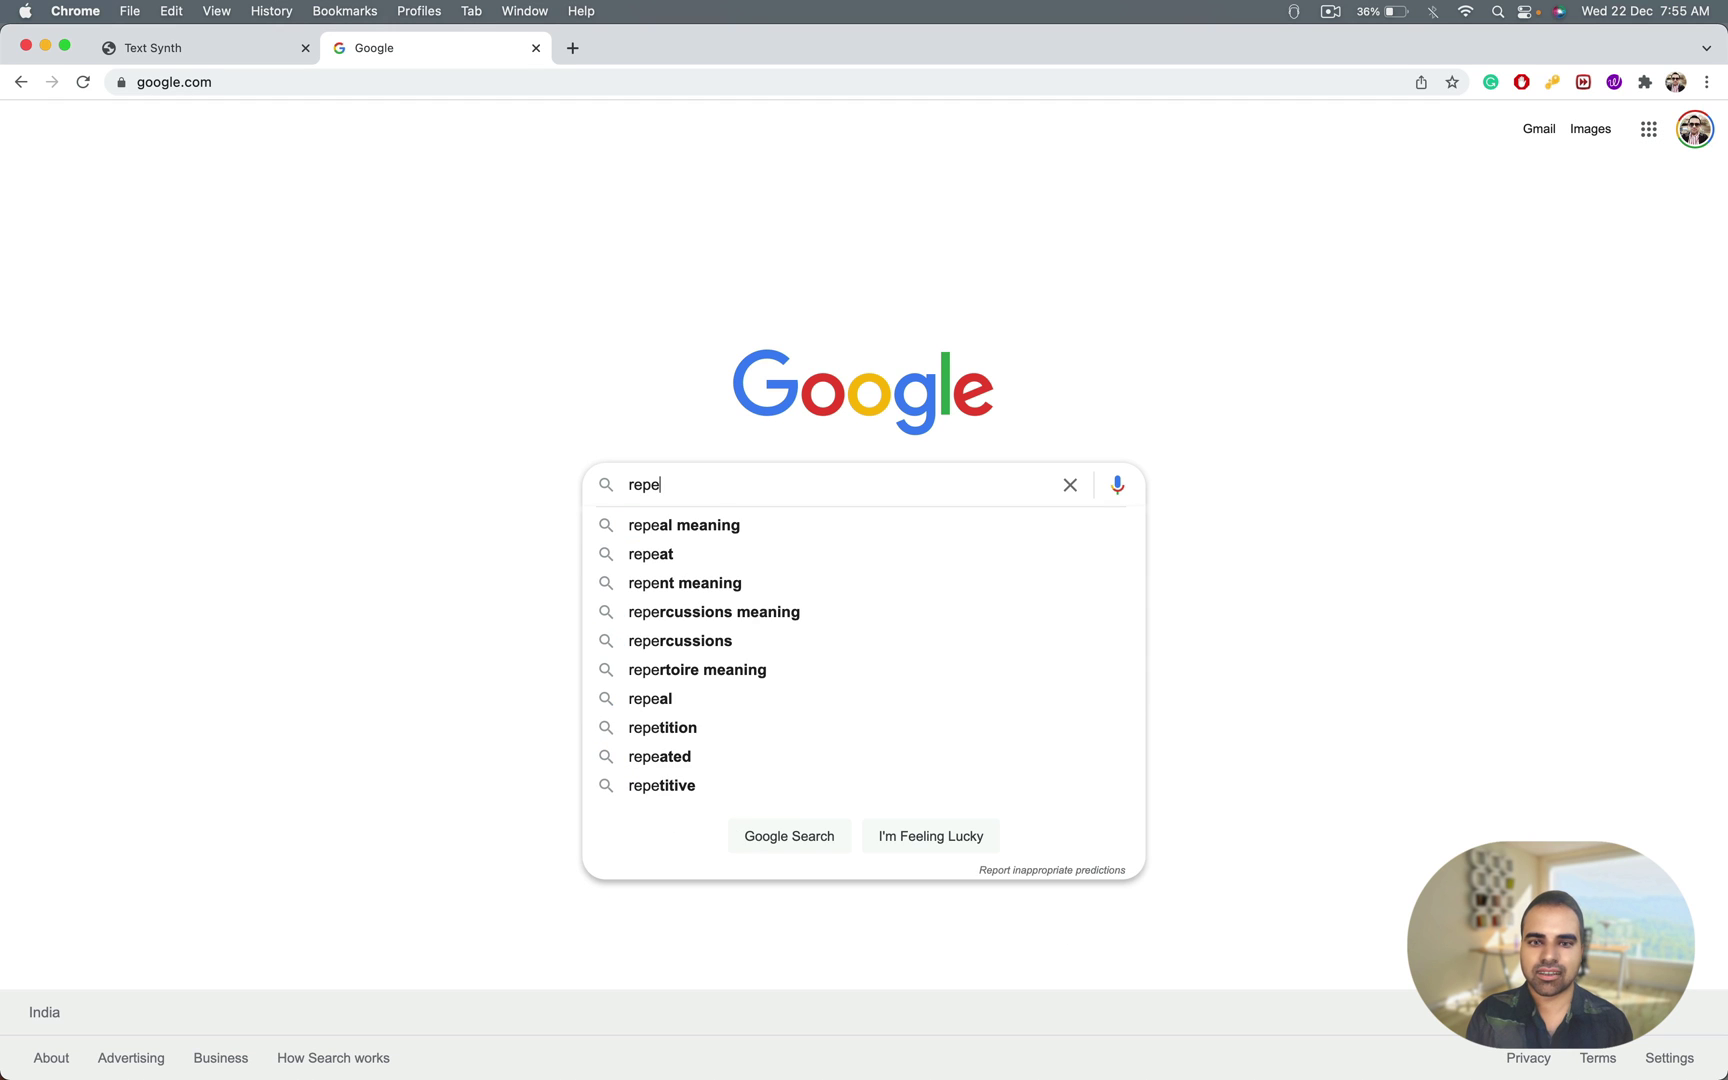
pyautogui.write('ater mac app store')
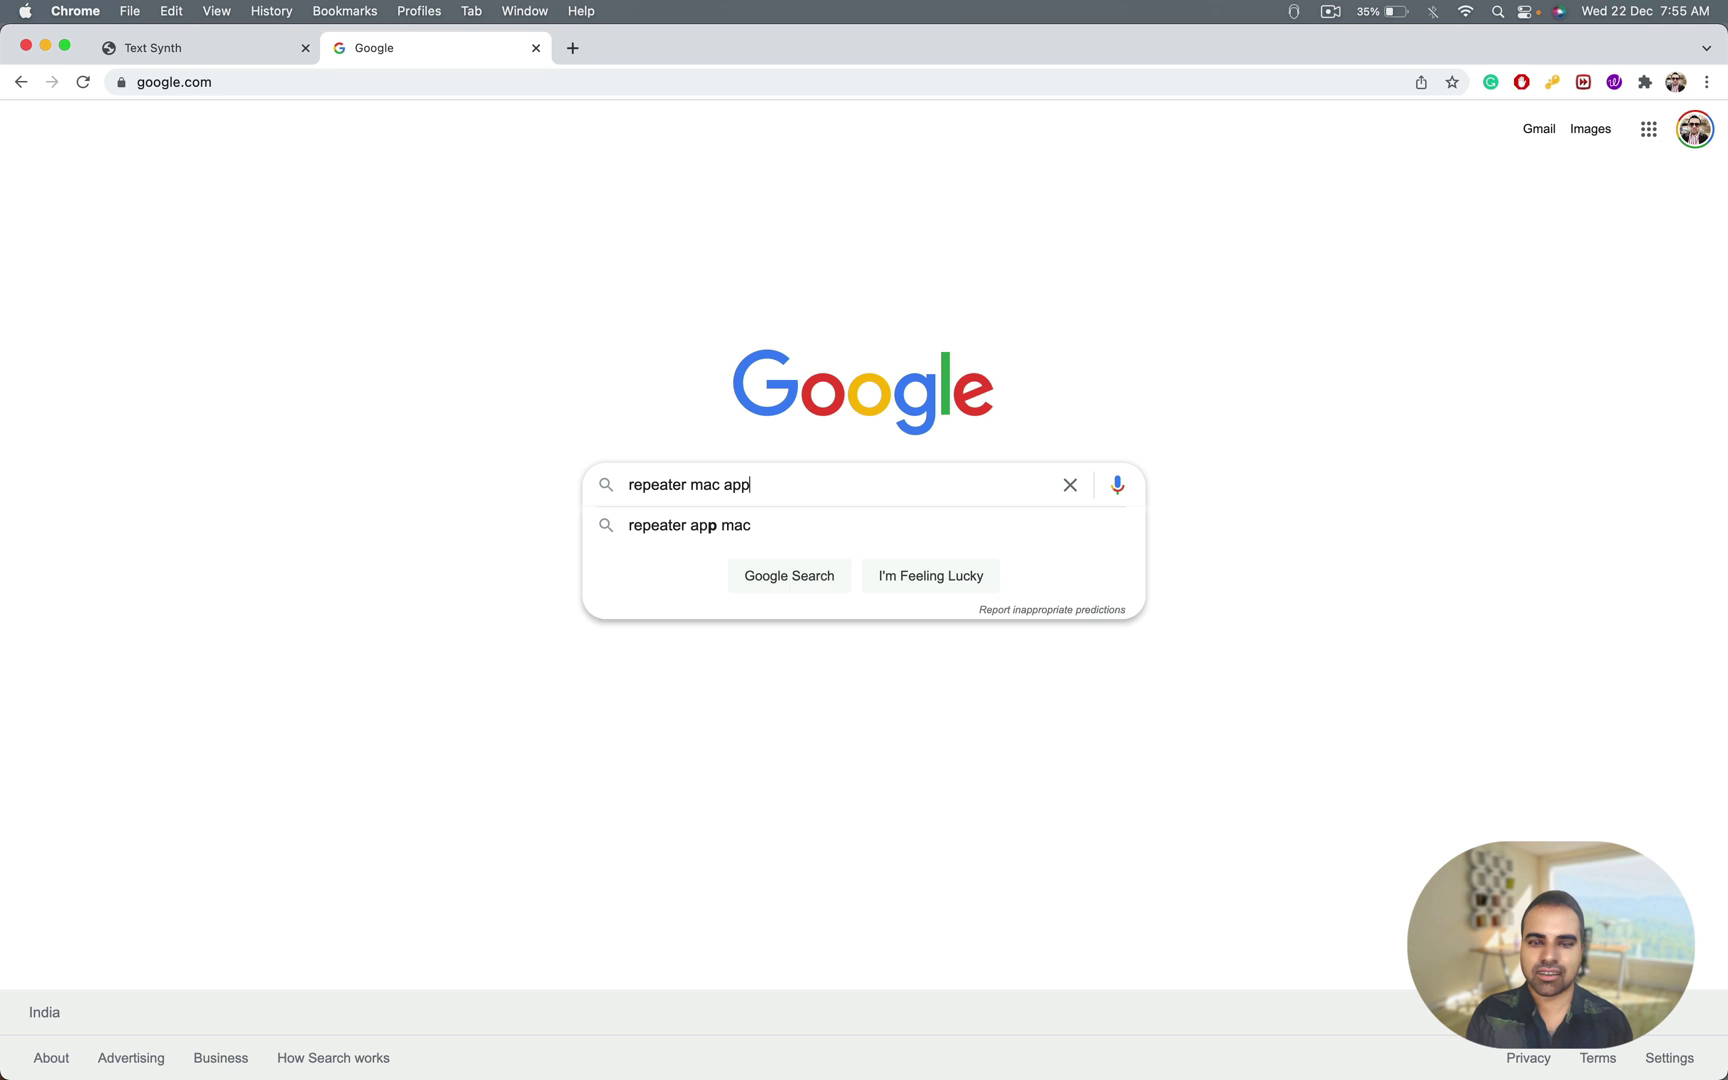
pyautogui.press('Return')
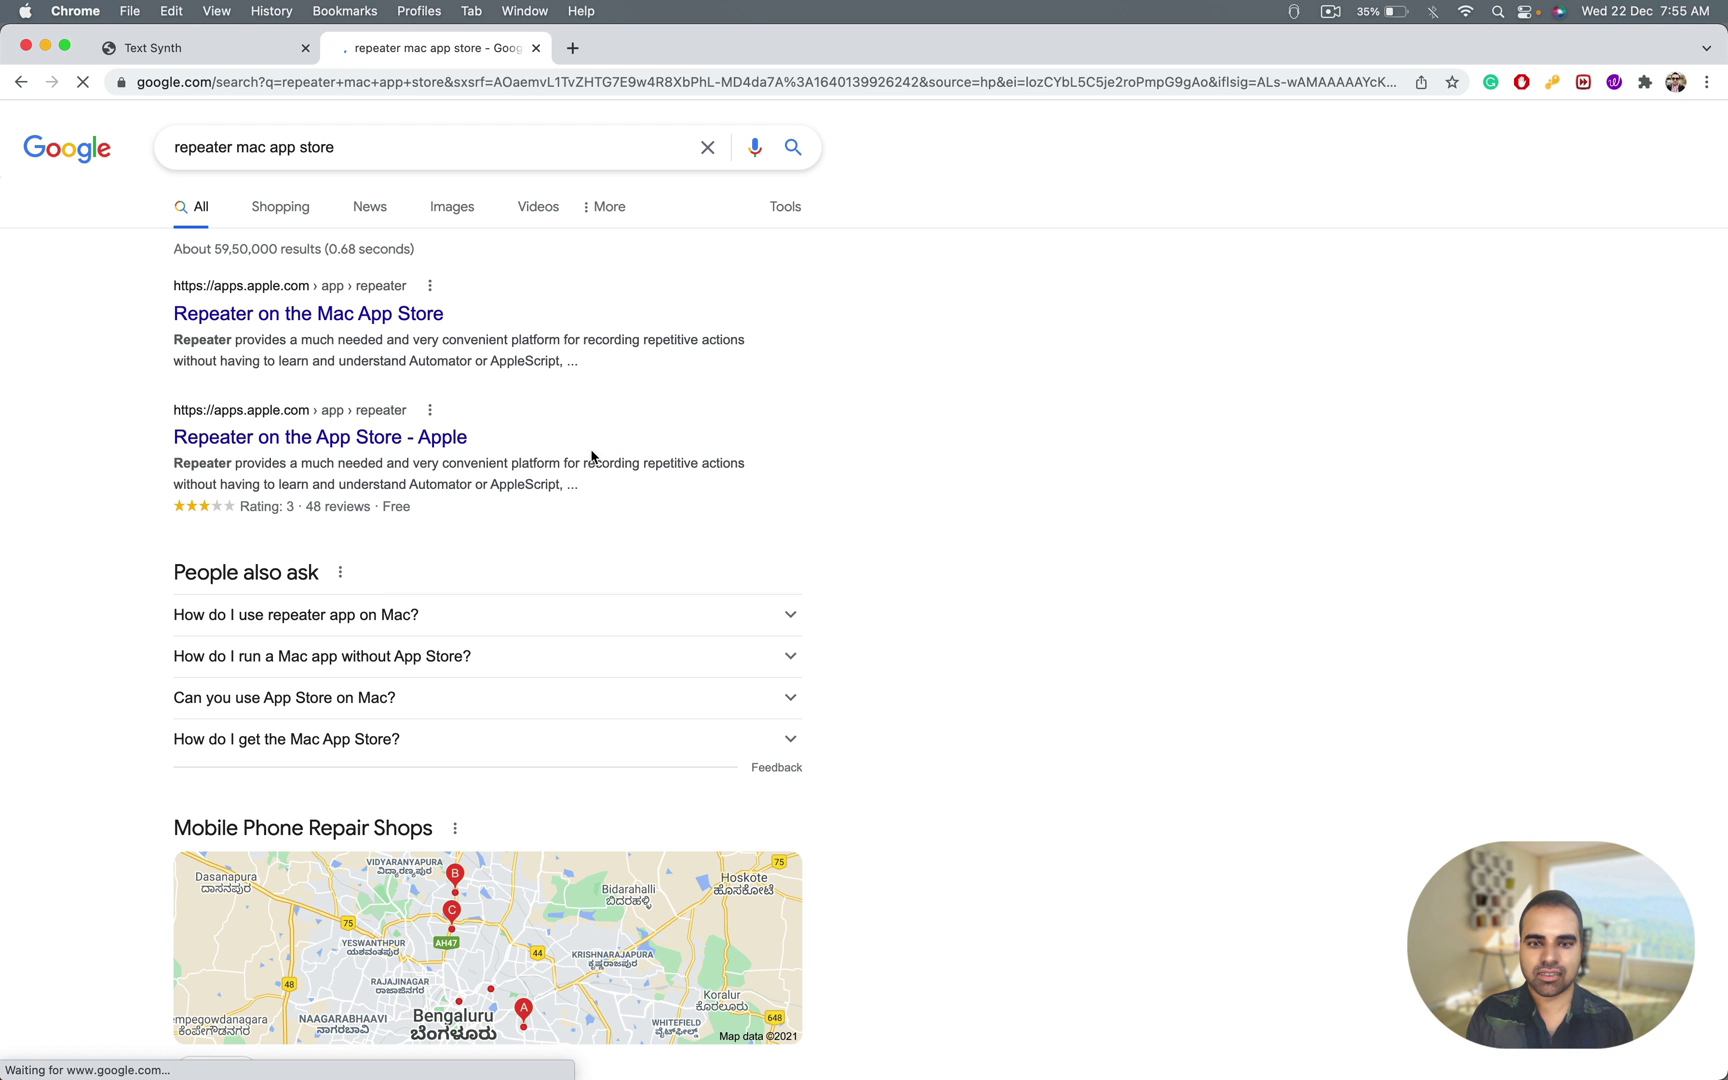
# Open the first Repeater result in a new tab, declining the App Store prompt
pyautogui.rightClick(418, 322)
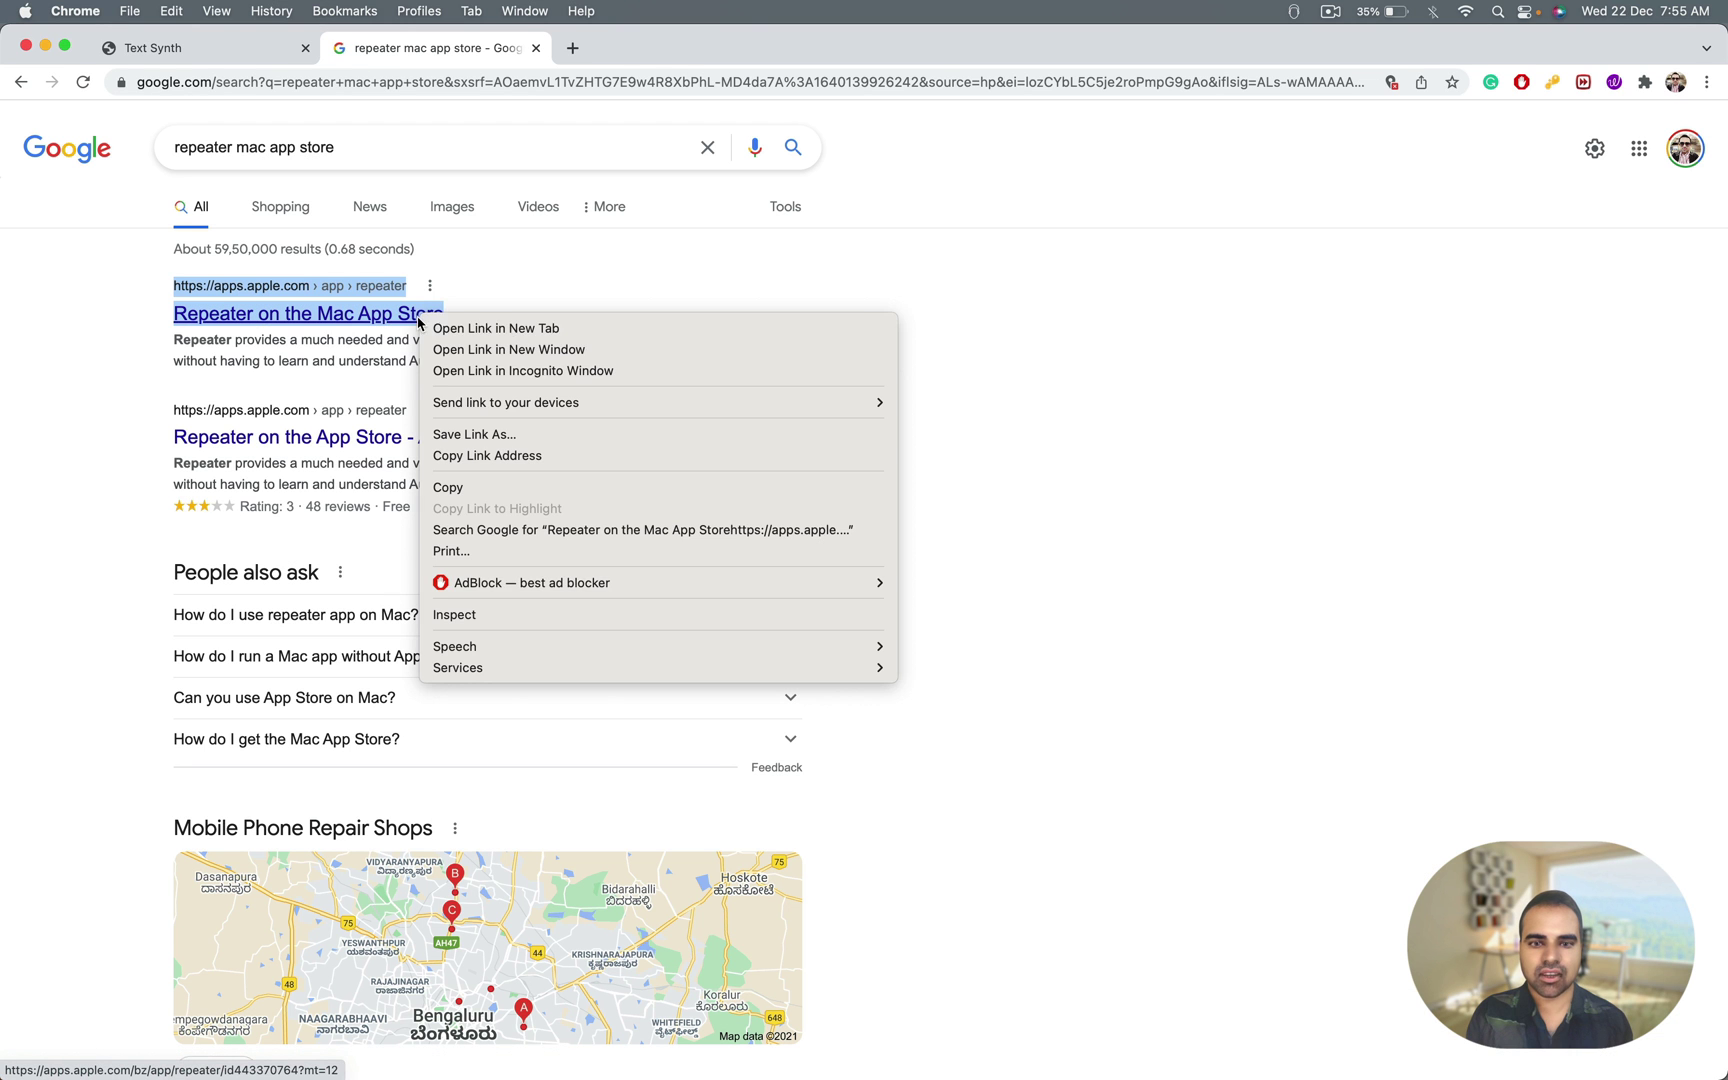
pyautogui.click(470, 328)
pyautogui.click(655, 48)
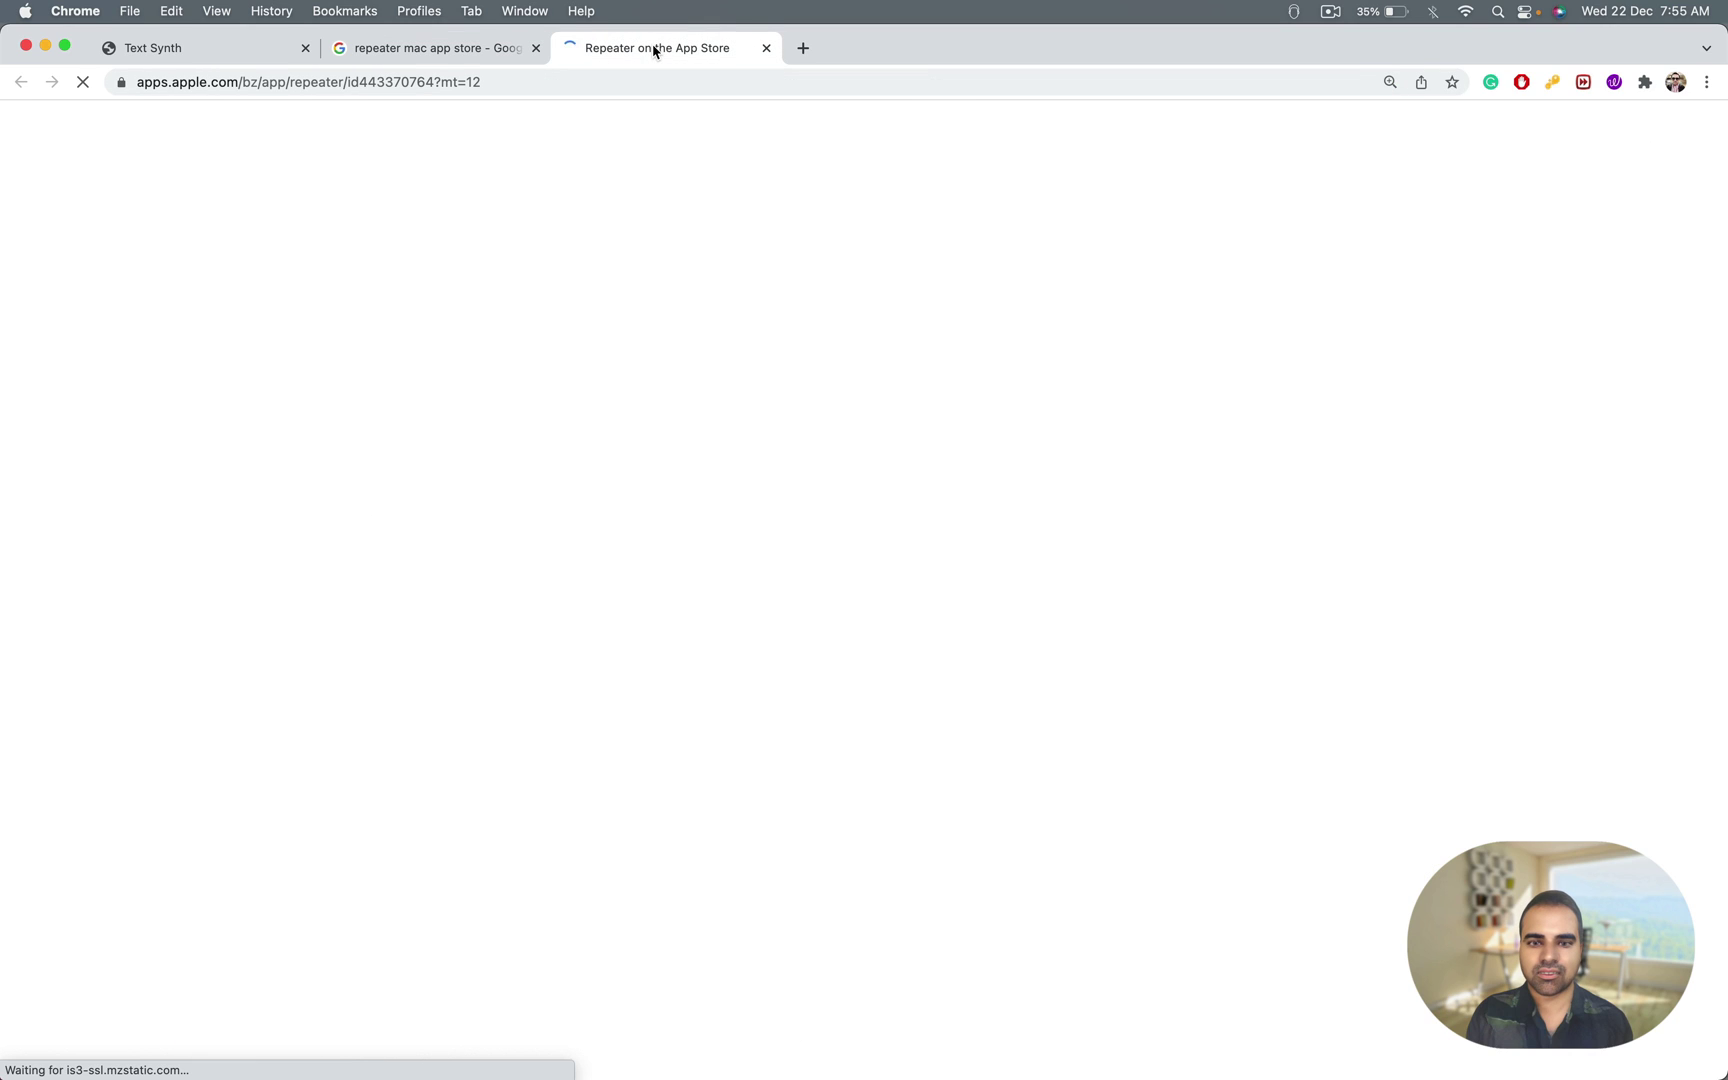
pyautogui.click(940, 247)
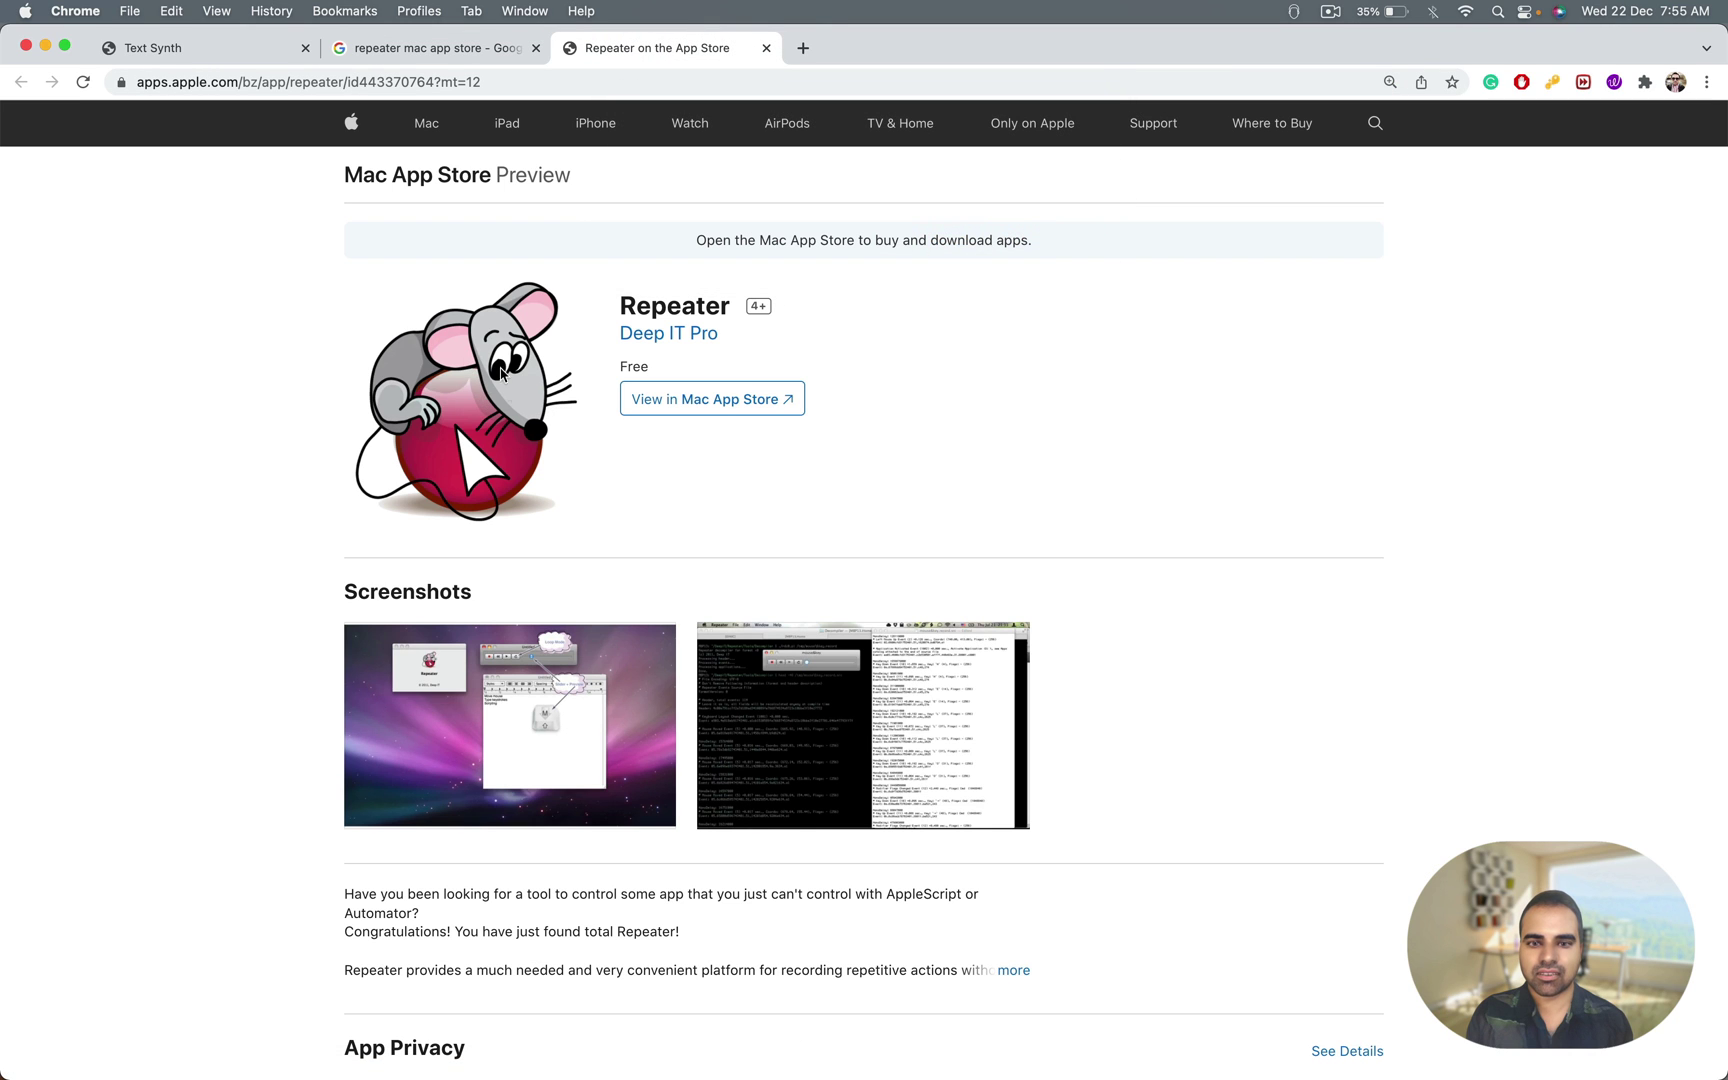
pyautogui.doubleClick(627, 366)
pyautogui.click(630, 298)
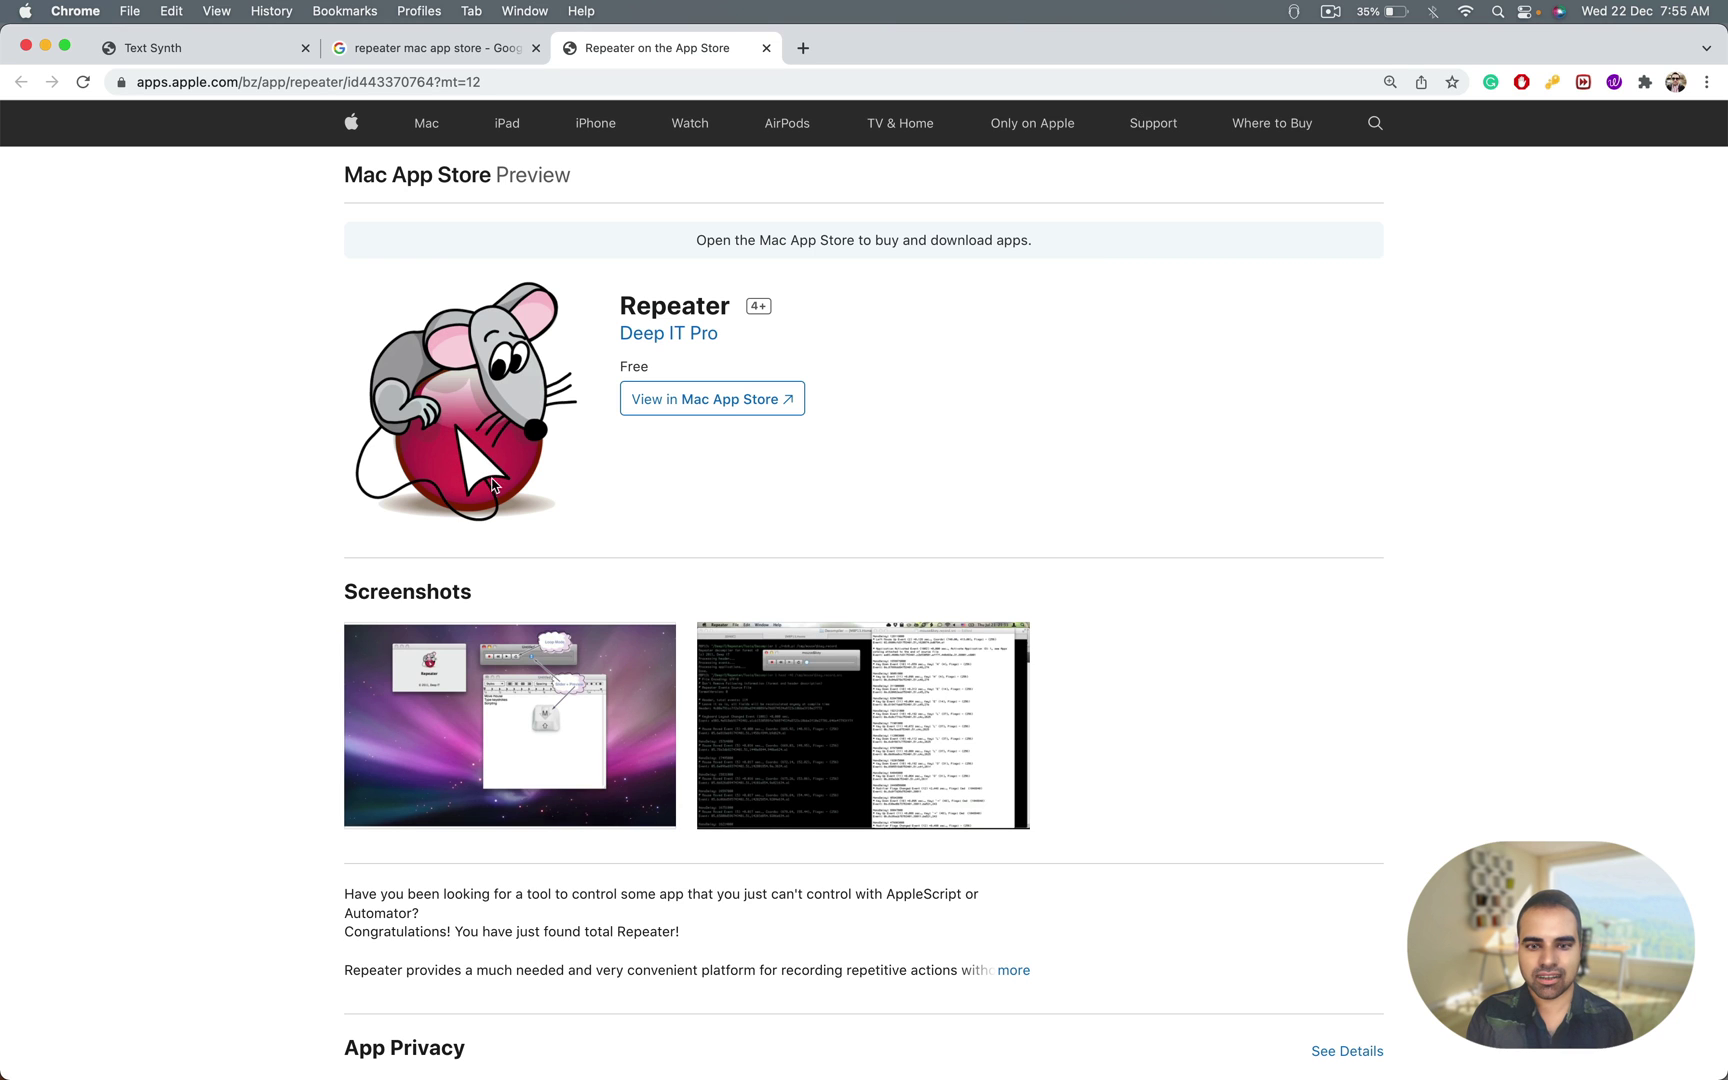
pyautogui.scroll(-4, 562, 513)
pyautogui.scroll(4, 562, 513)
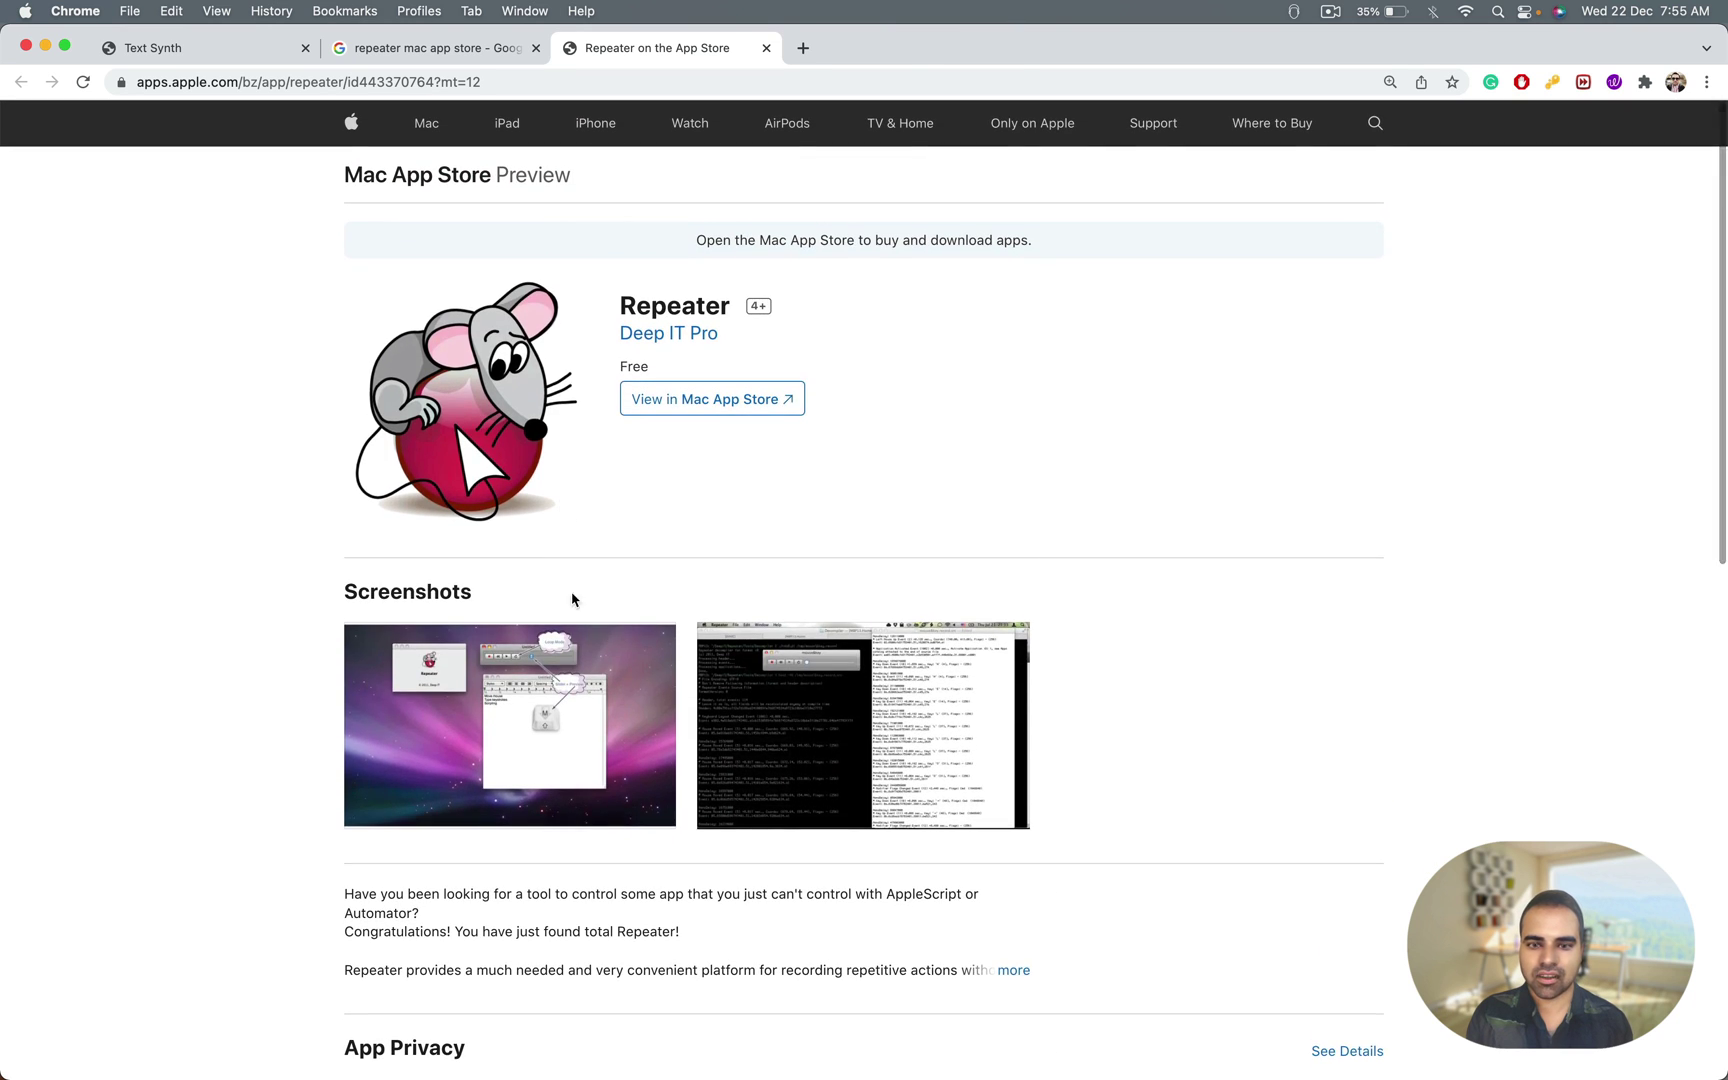
# Search Google for 'free macro tools' and open the macrorecorder.com result
pyautogui.click(598, 80)
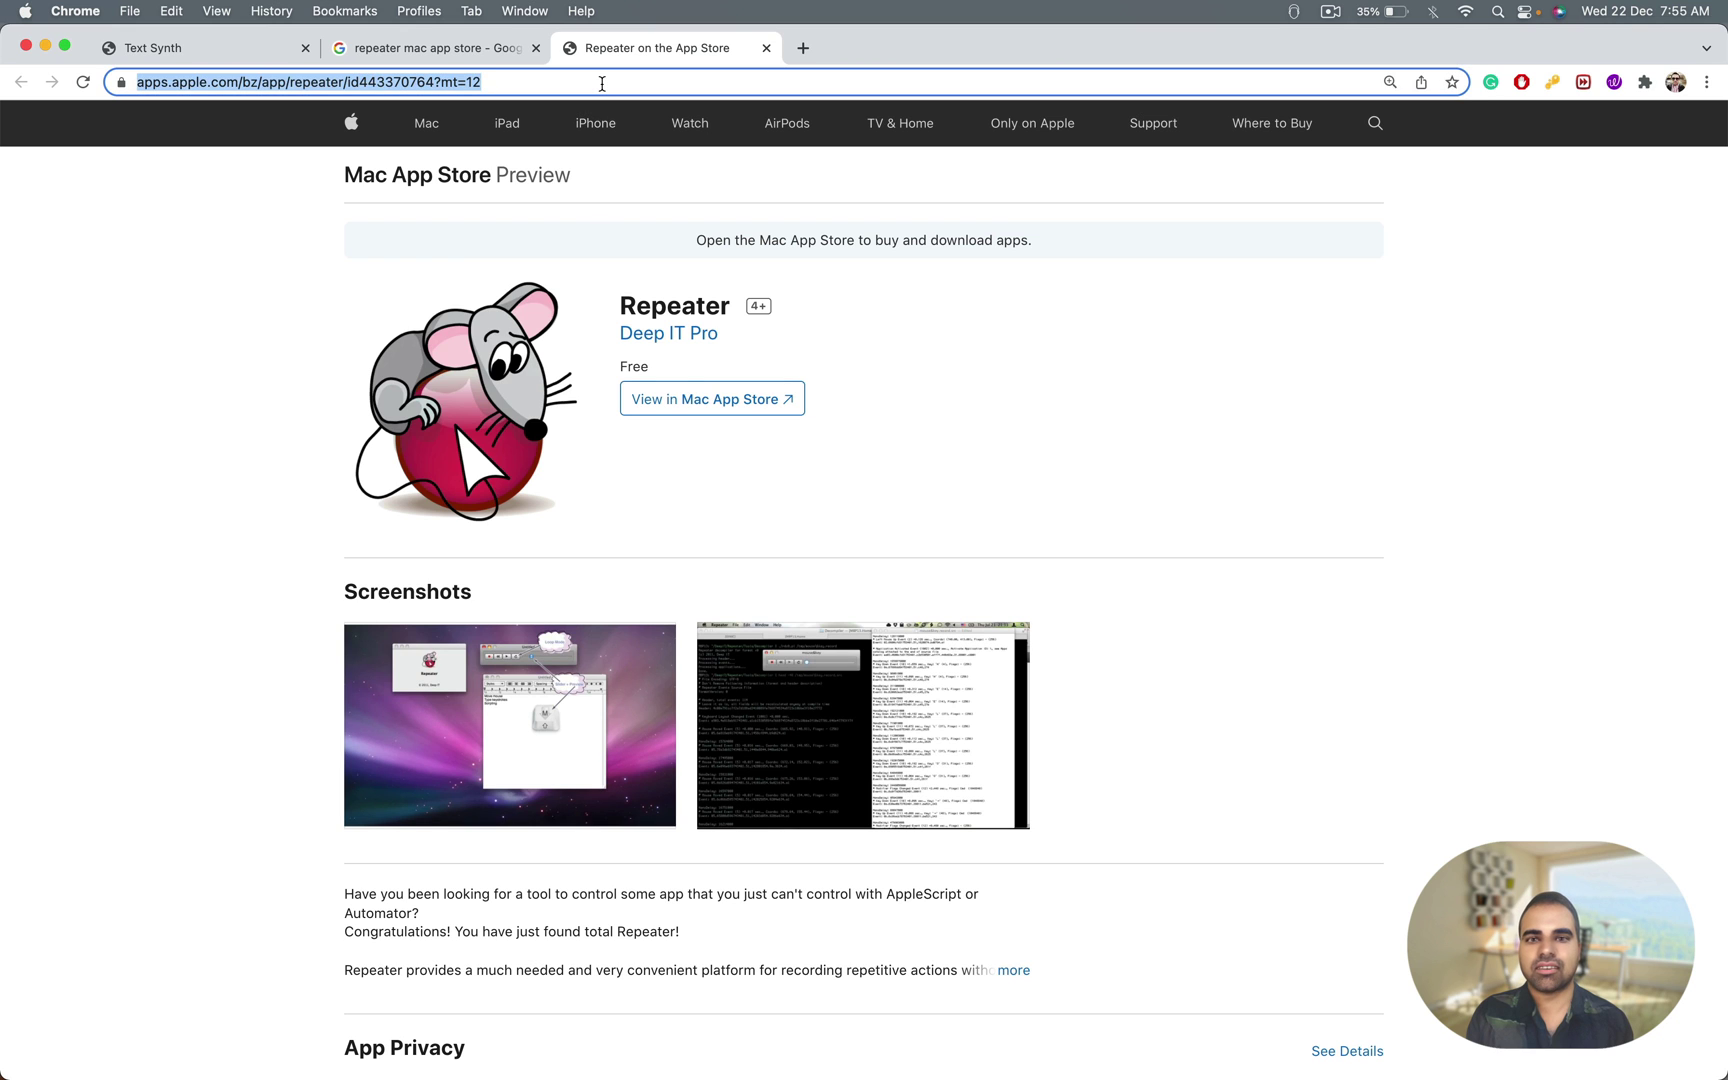
pyautogui.write('goo')
pyautogui.press('Return')
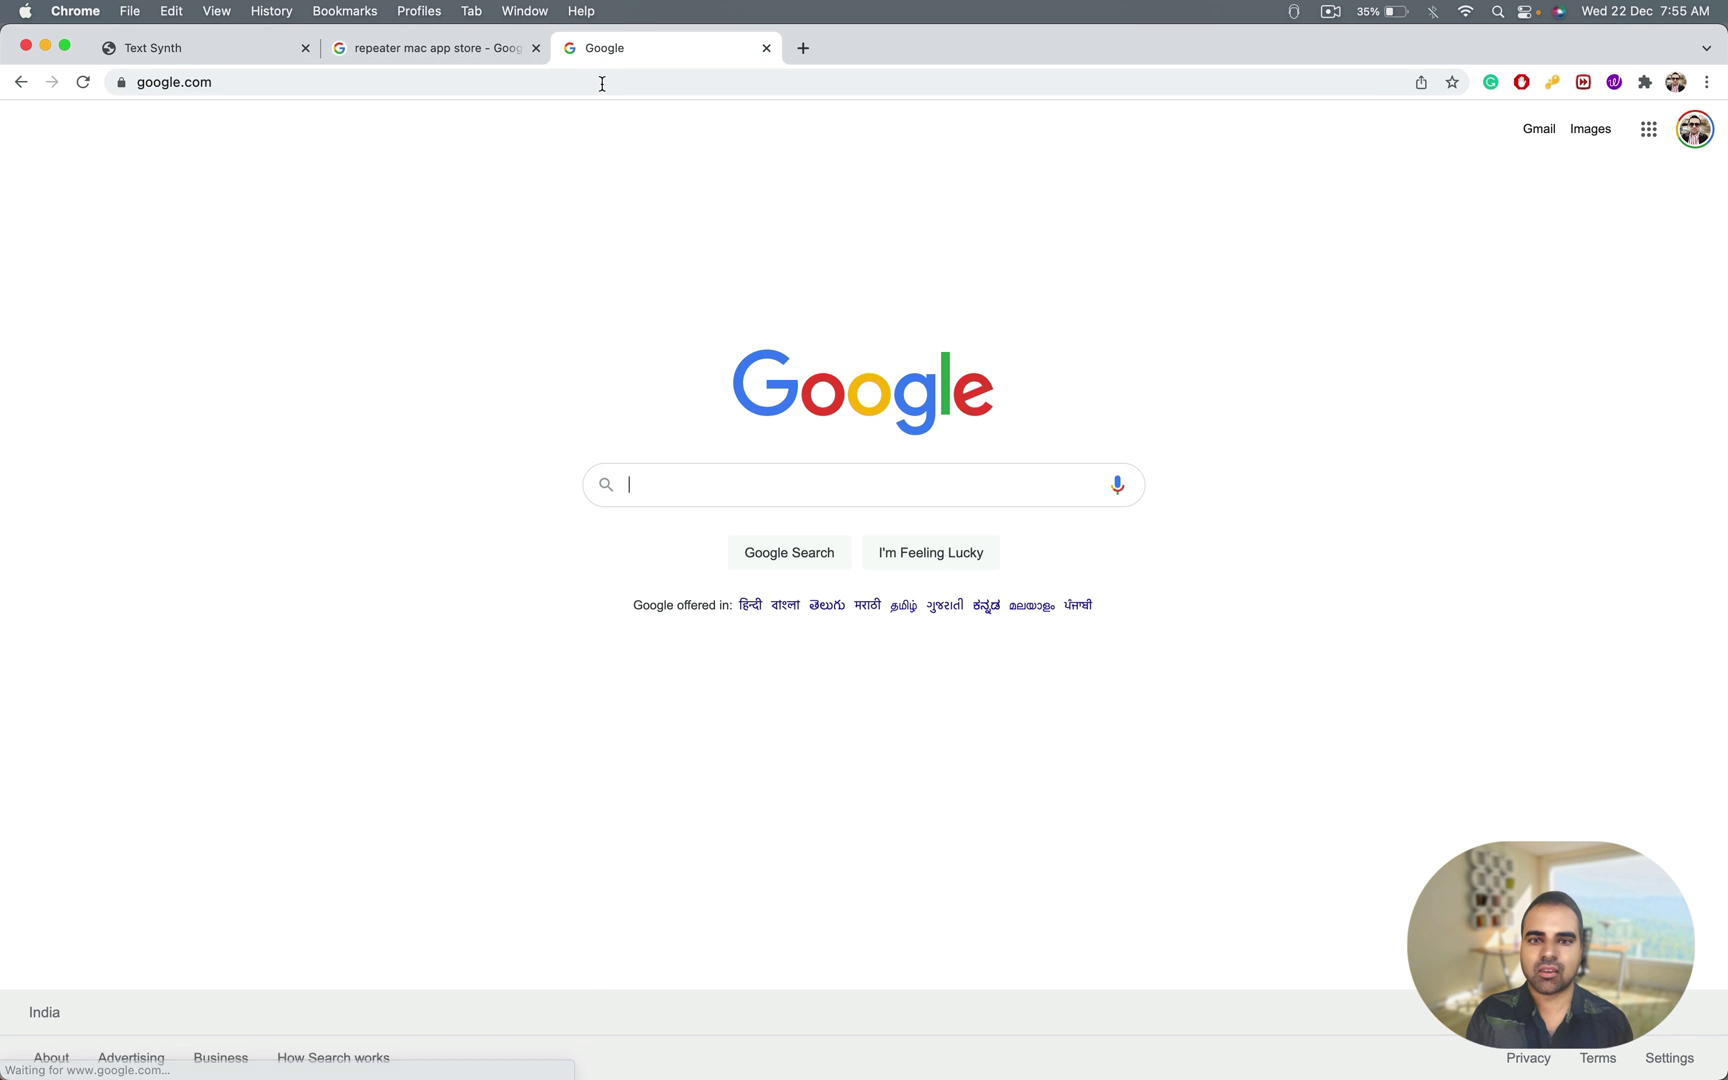
pyautogui.write('free macro tools')
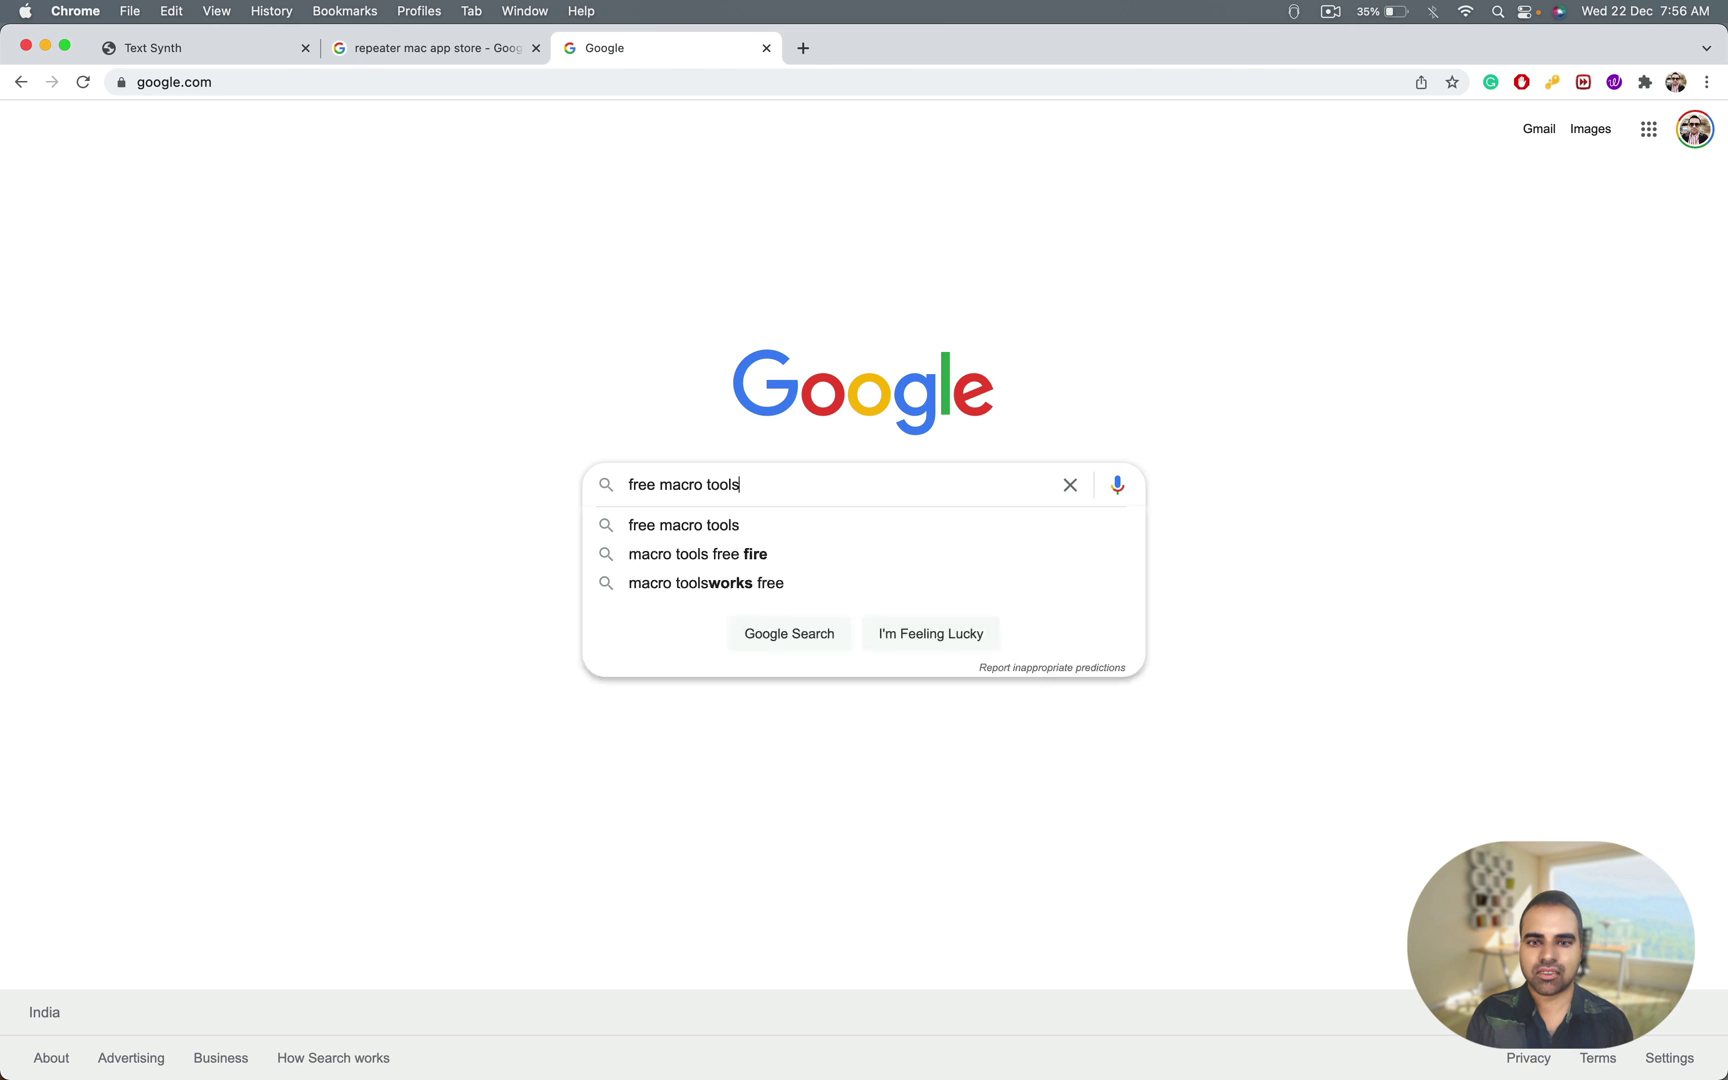
pyautogui.press('Return')
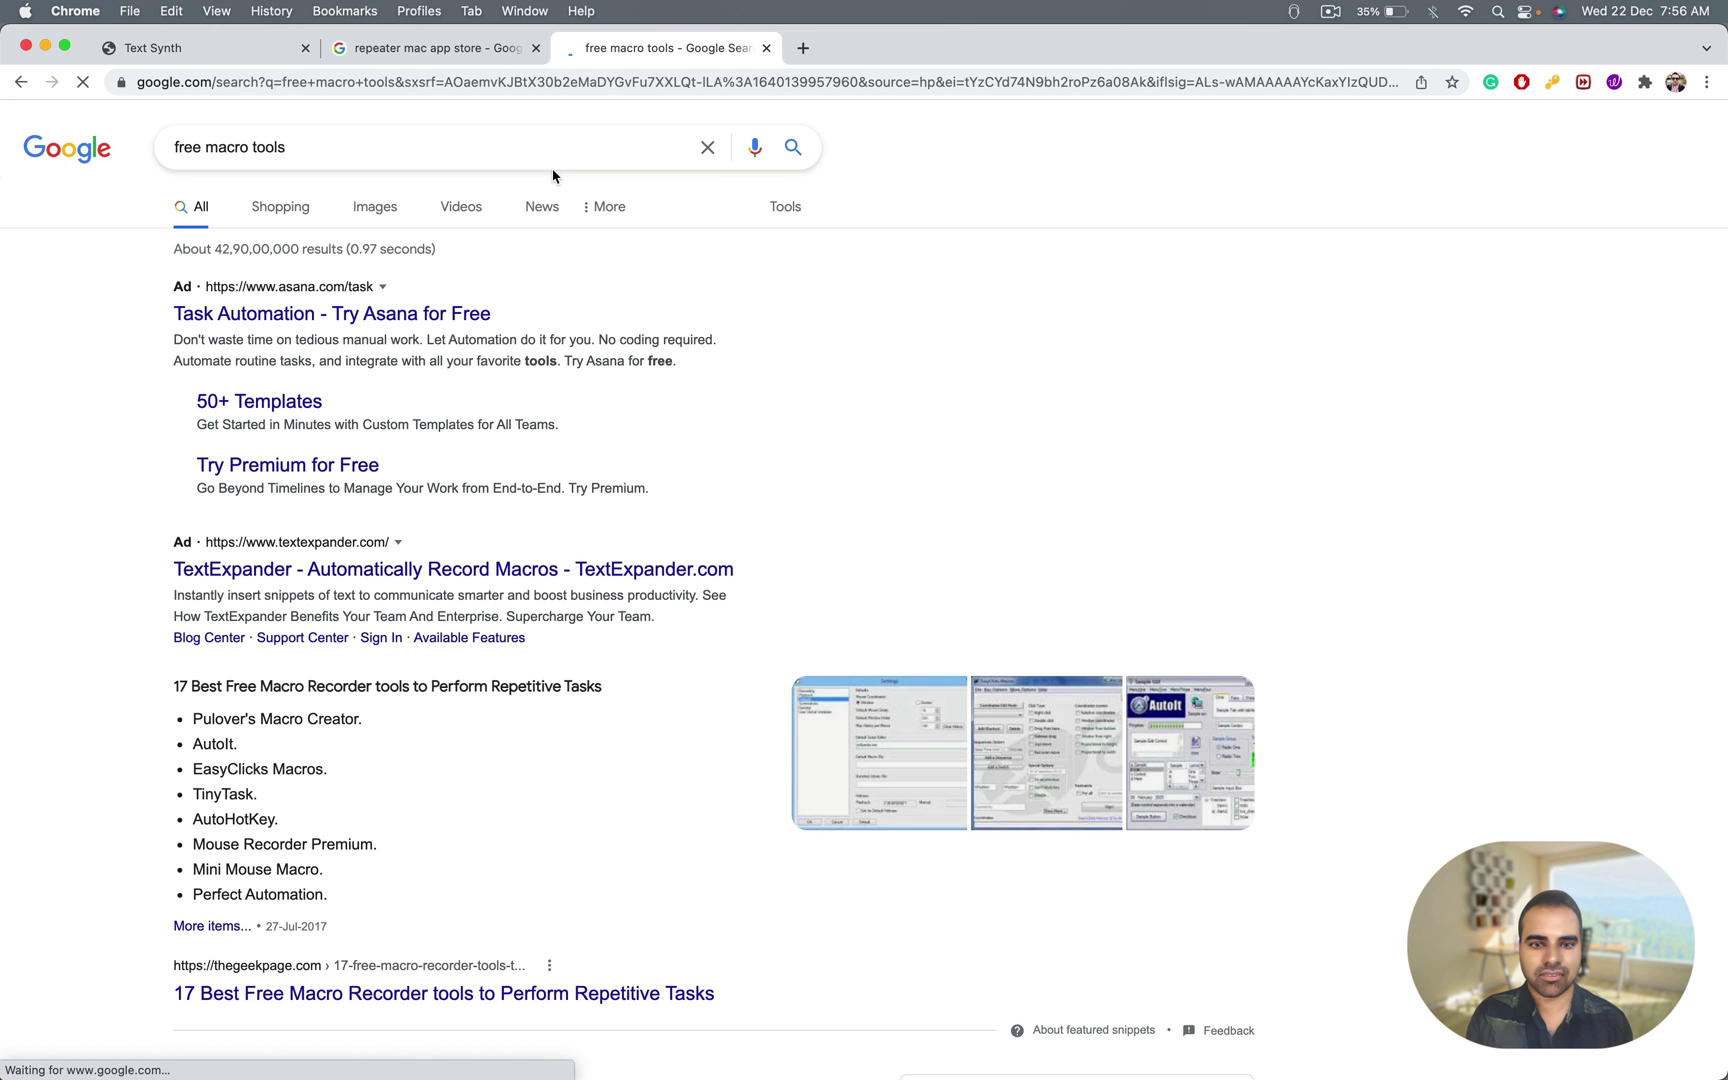
pyautogui.scroll(-10, 505, 381)
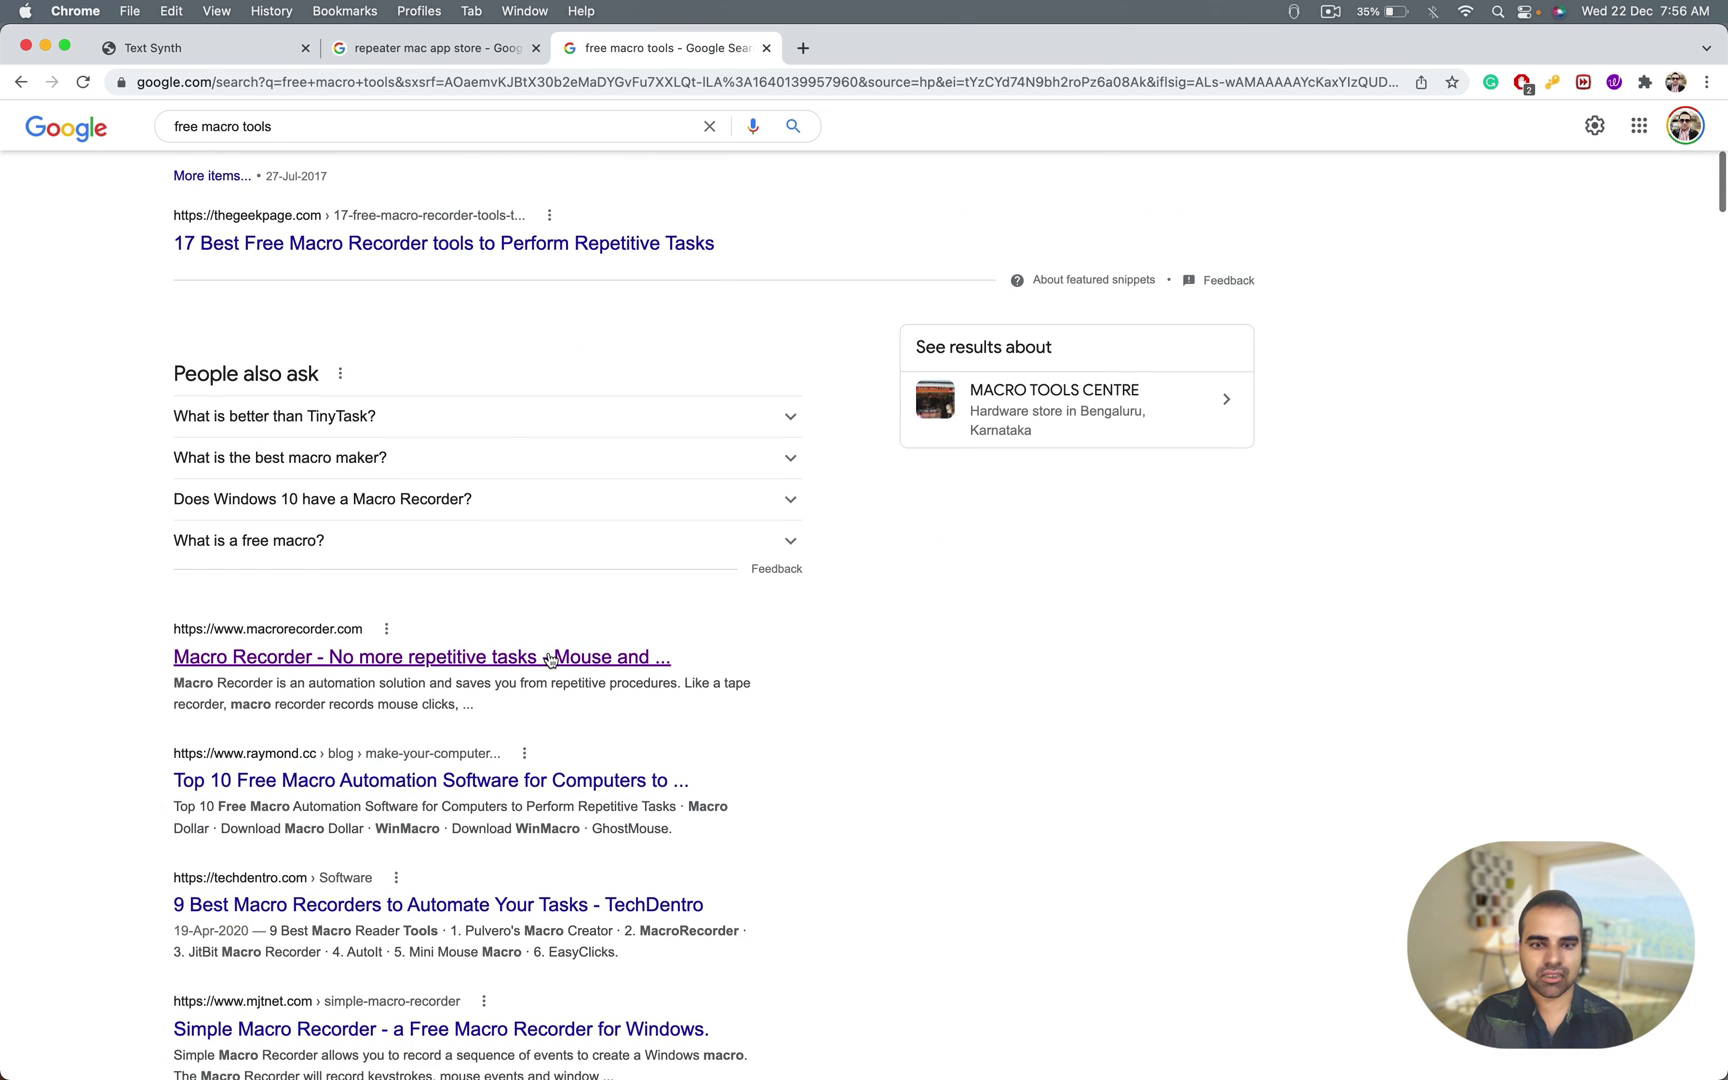
pyautogui.click(551, 659)
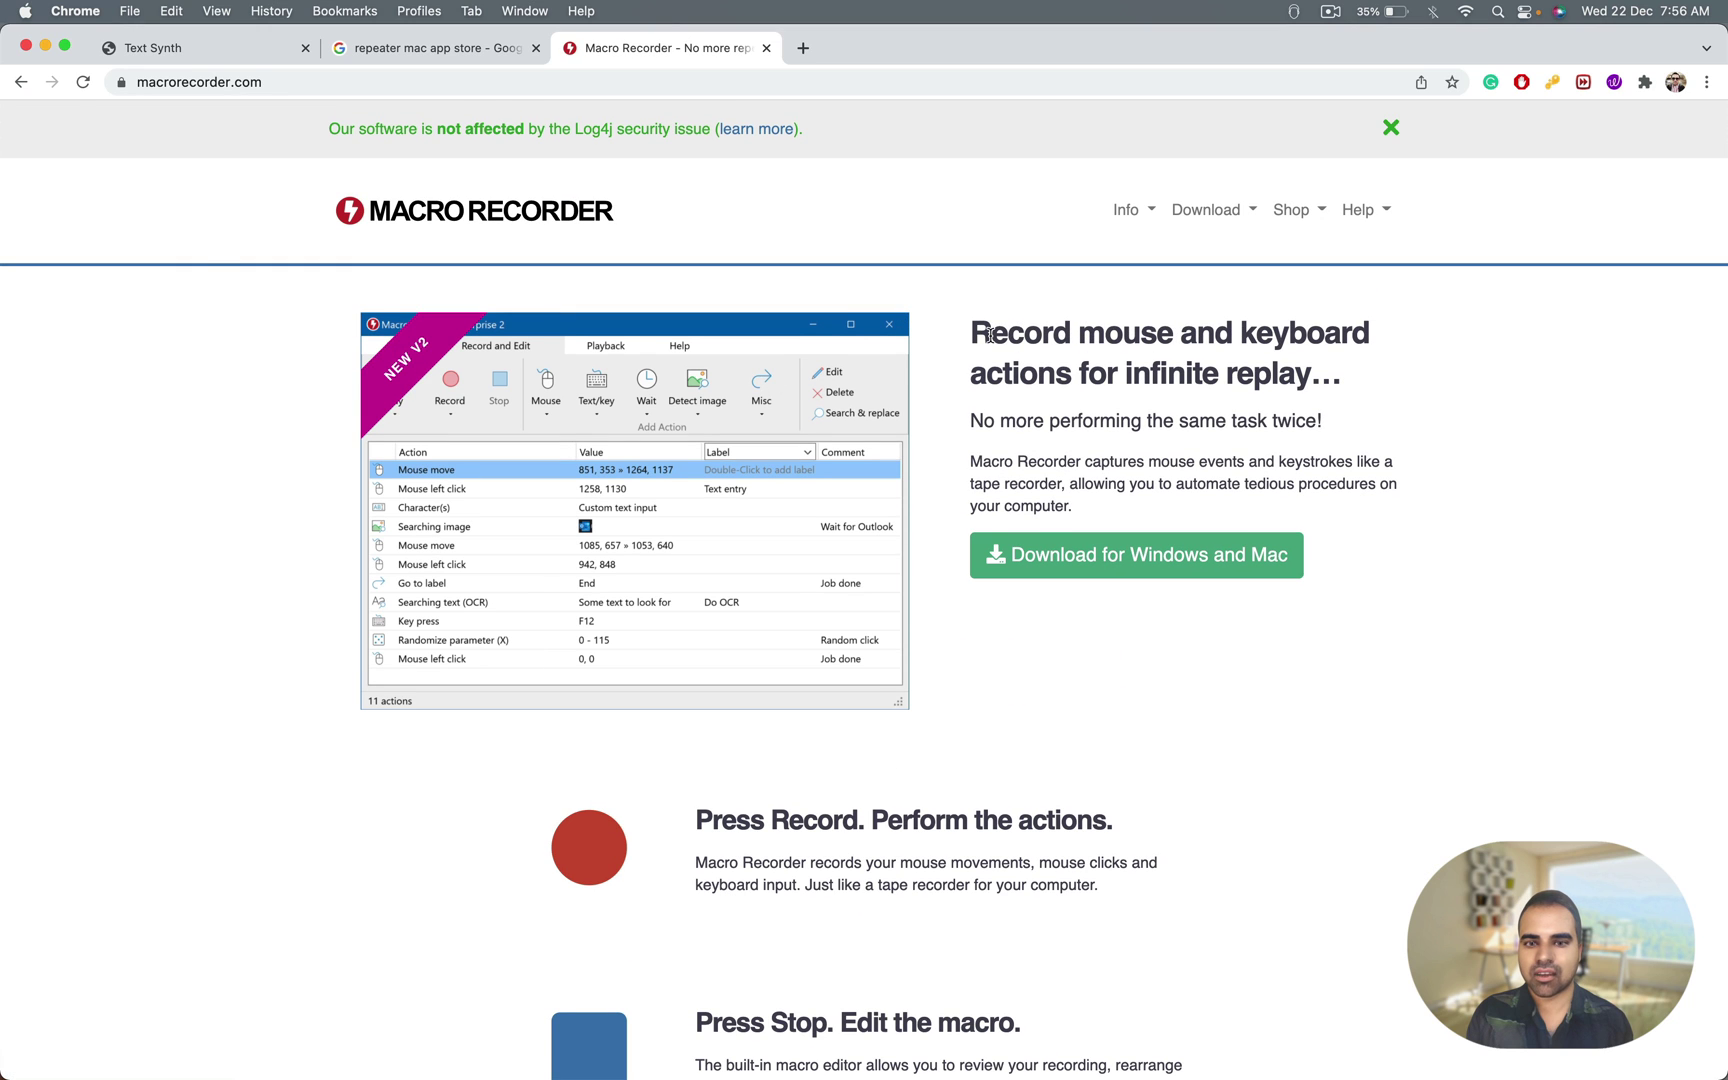
# Read the Macro Recorder homepage, highlighting phrases in its heading and description
pyautogui.moveTo(990, 333); pyautogui.dragTo(1105, 375)
pyautogui.moveTo(1257, 373); pyautogui.dragTo(1331, 377)
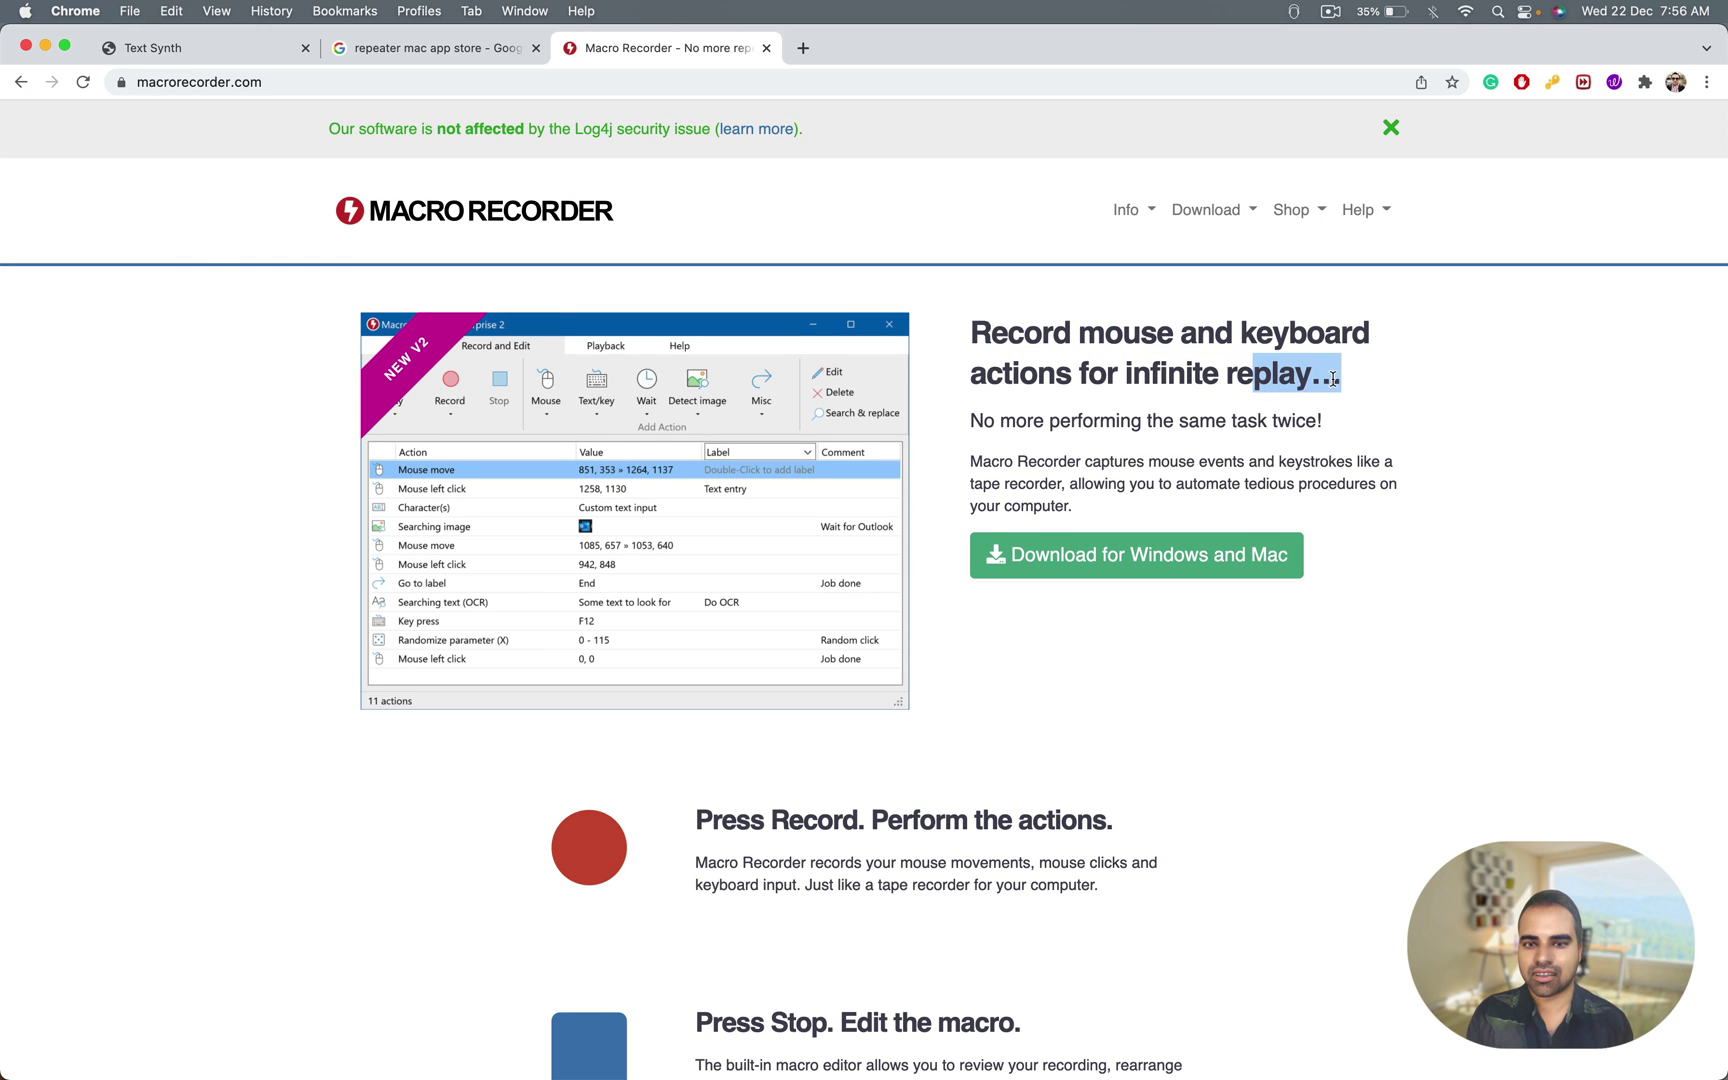
pyautogui.click(1393, 397)
pyautogui.scroll(-5, 1393, 397)
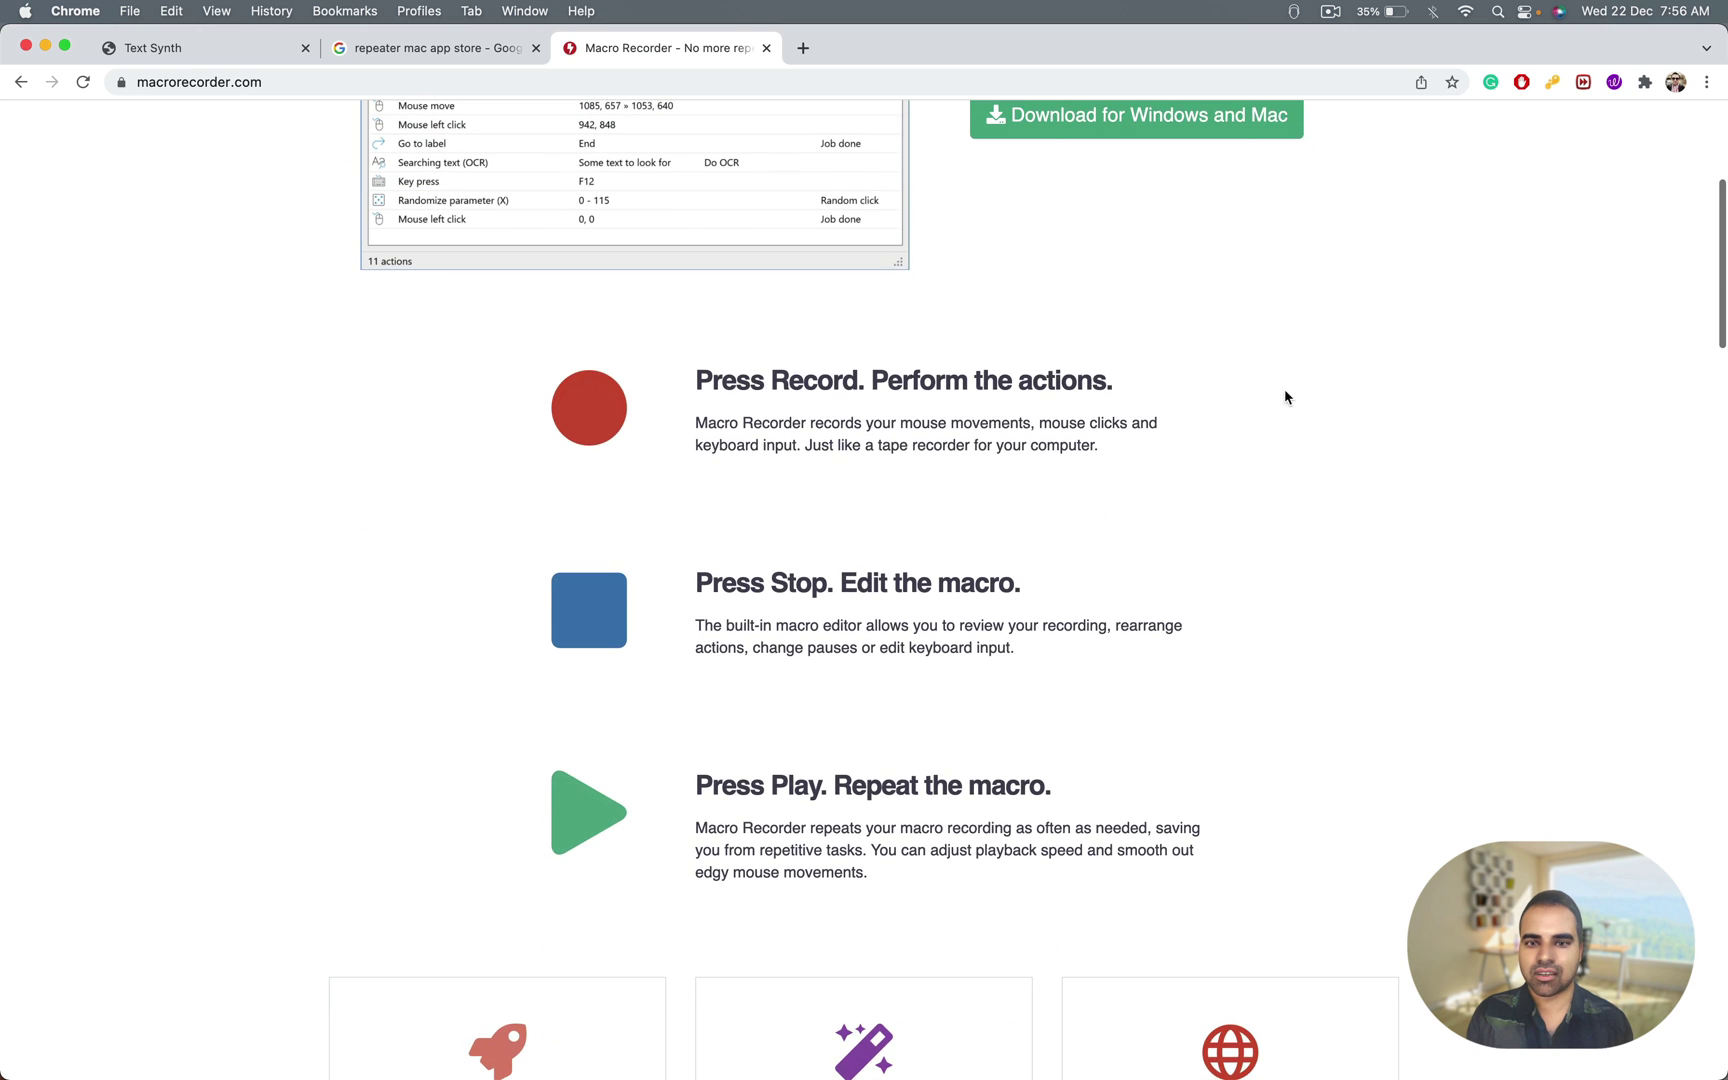
pyautogui.scroll(3, 1100, 410)
pyautogui.scroll(3, 938, 425)
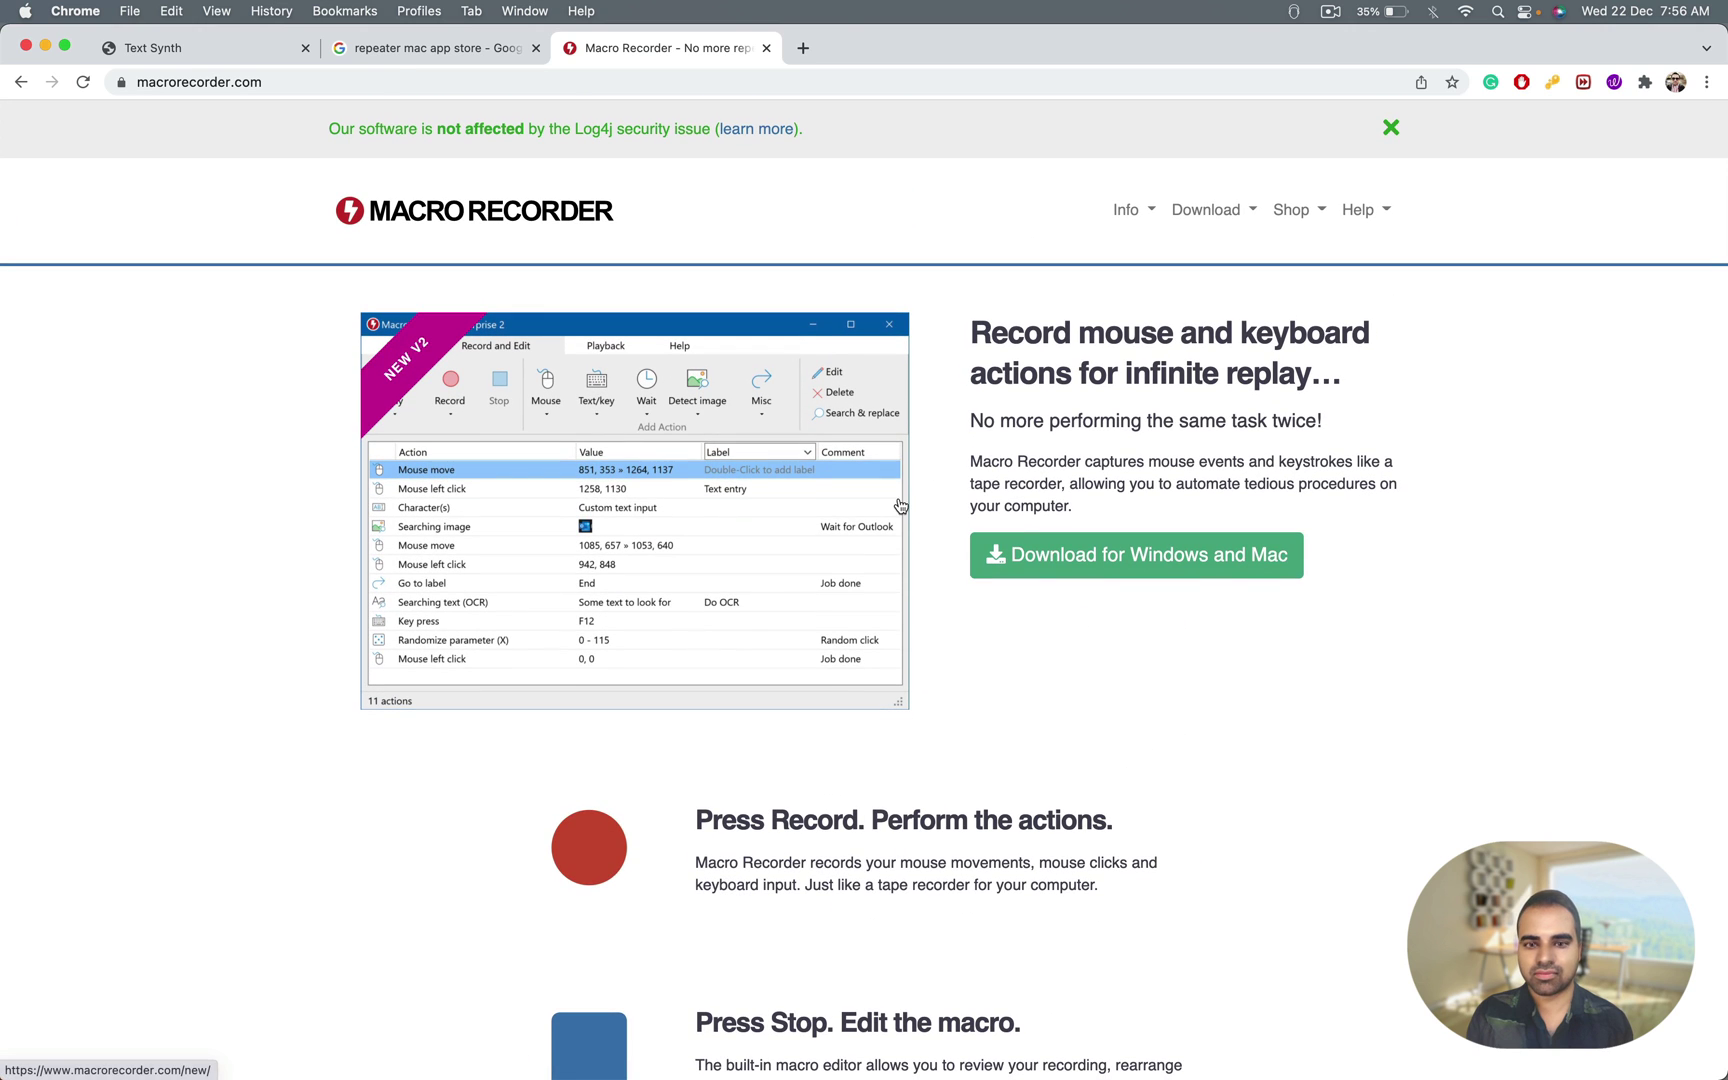
pyautogui.scroll(-5, 1082, 365)
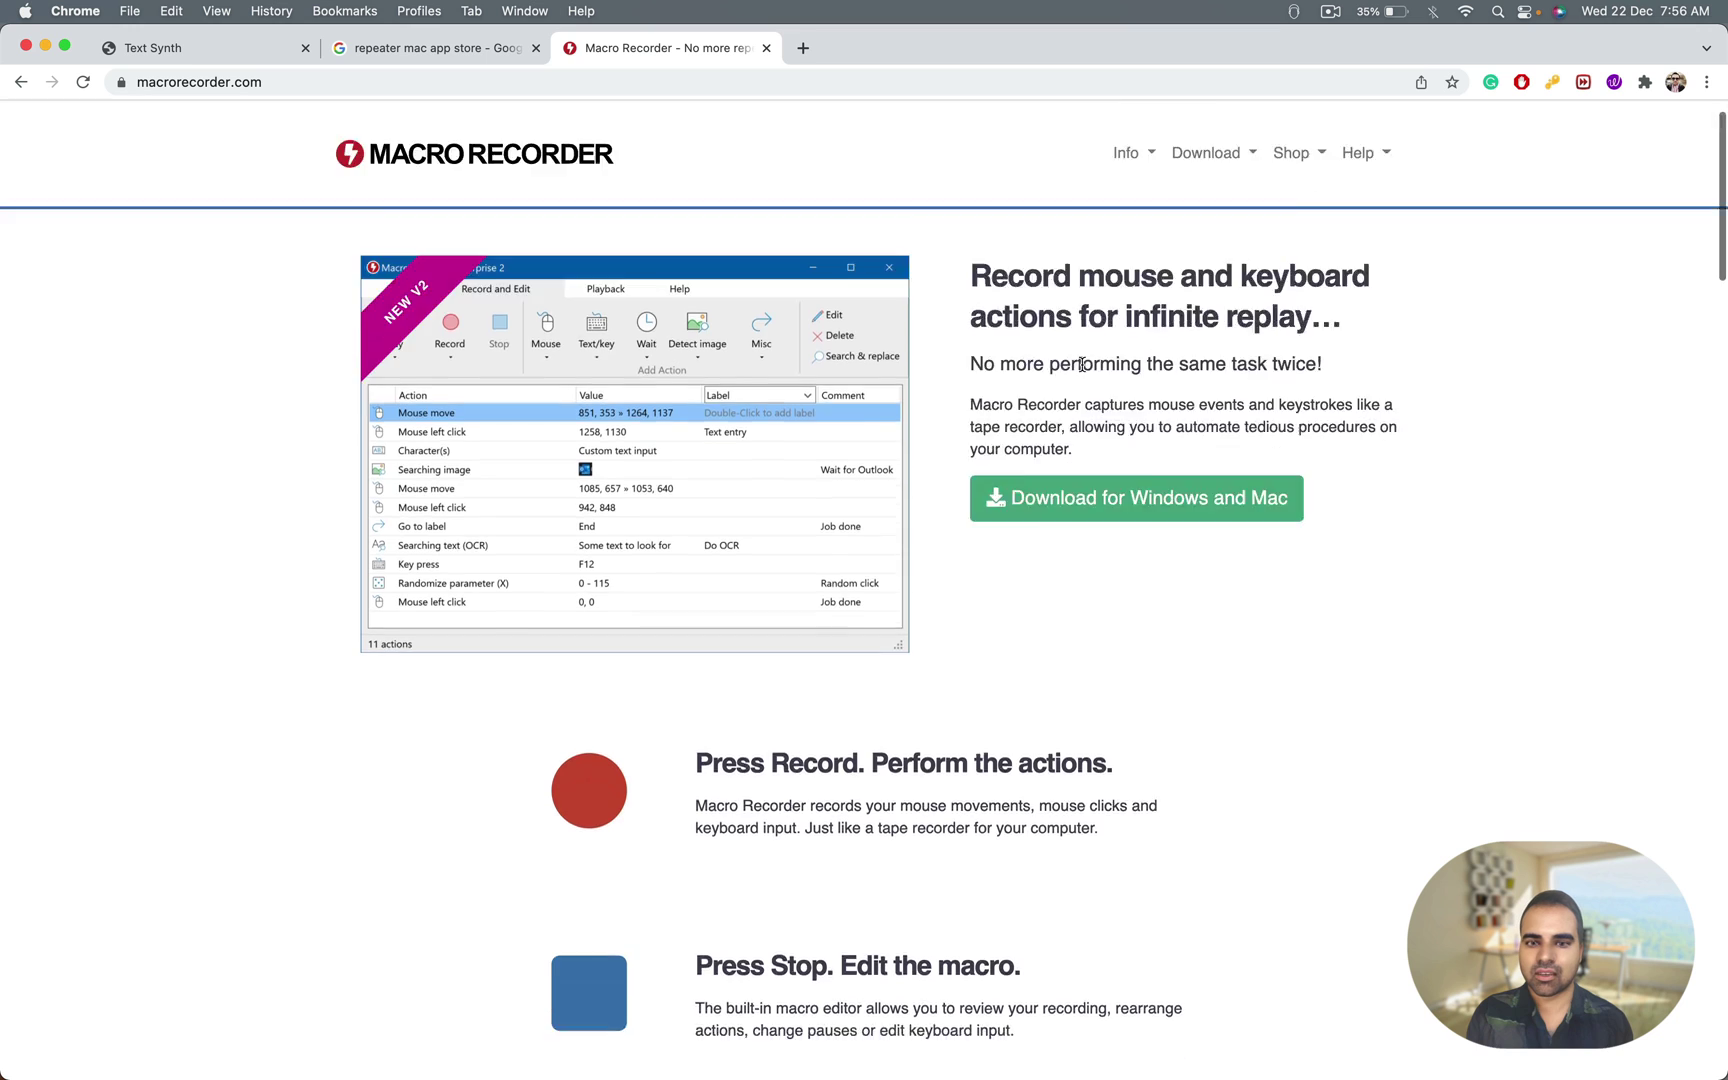
pyautogui.moveTo(880, 330); pyautogui.dragTo(1086, 330)
pyautogui.click(1052, 486)
pyautogui.moveTo(843, 540); pyautogui.dragTo(1030, 540)
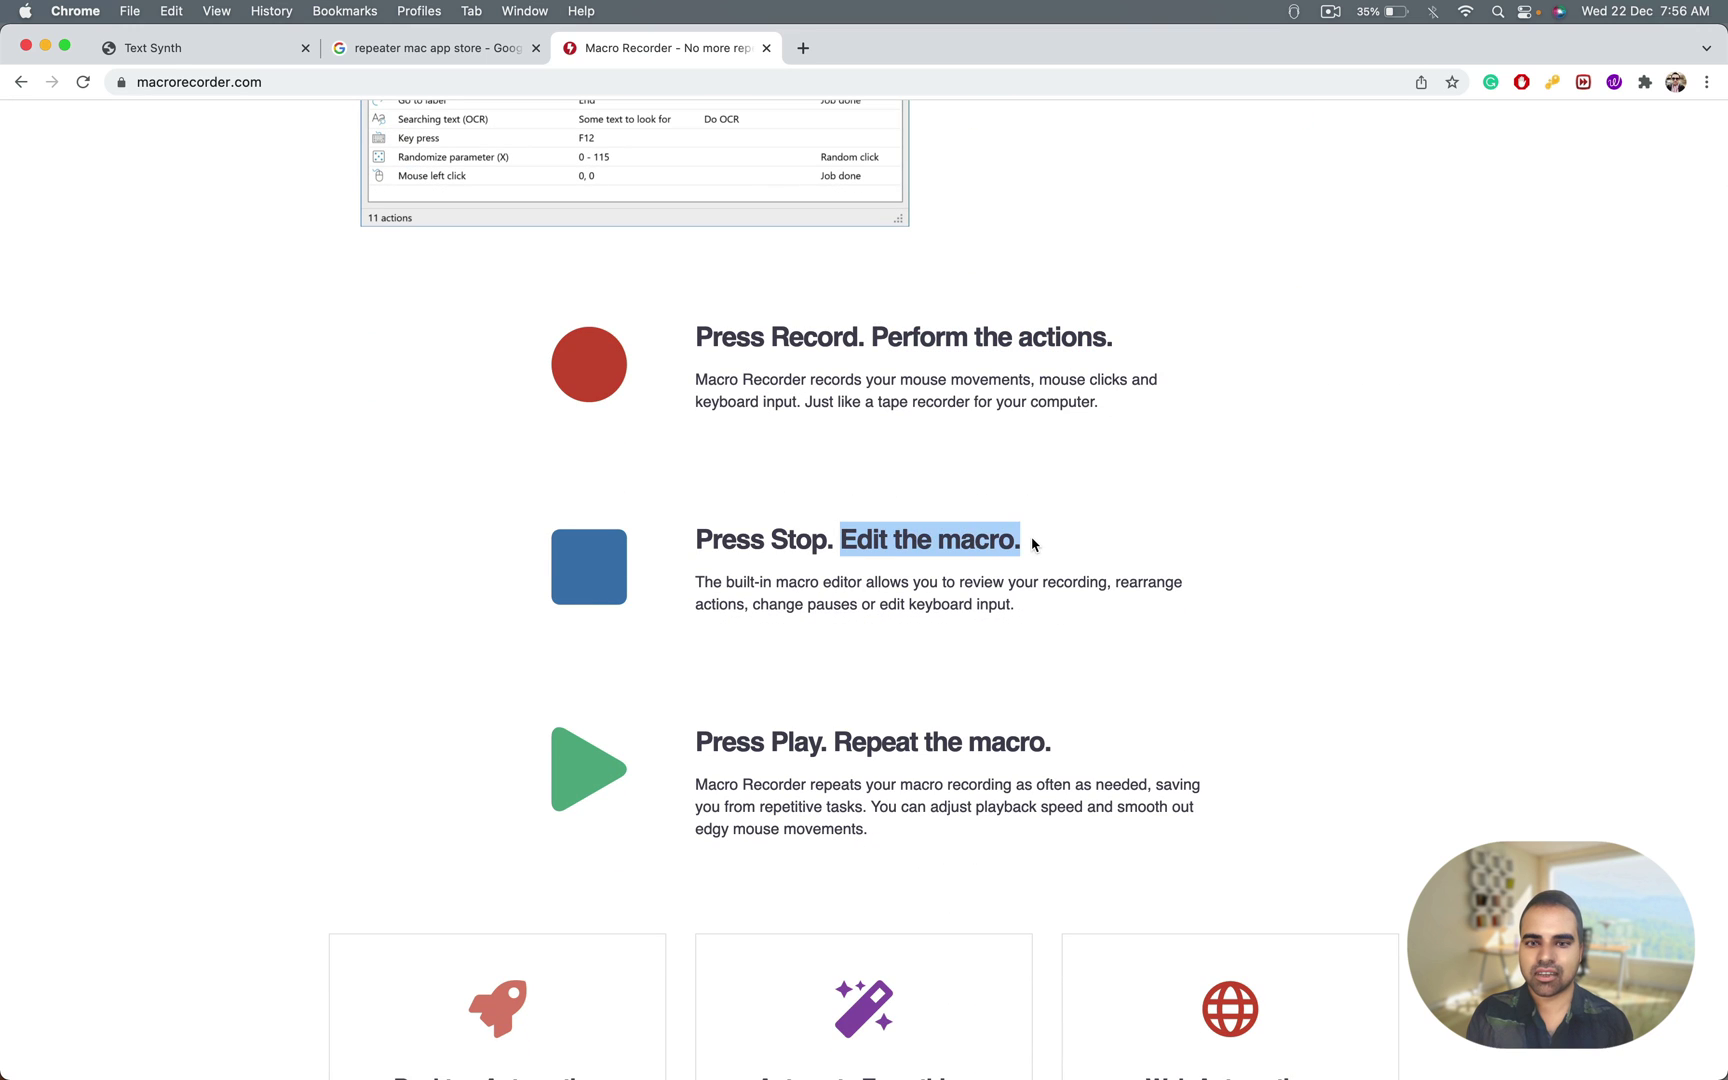
# Return to the Text Synth tab showing the prompt and generated article
pyautogui.scroll(-5, 1030, 540)
pyautogui.scroll(-5, 999, 352)
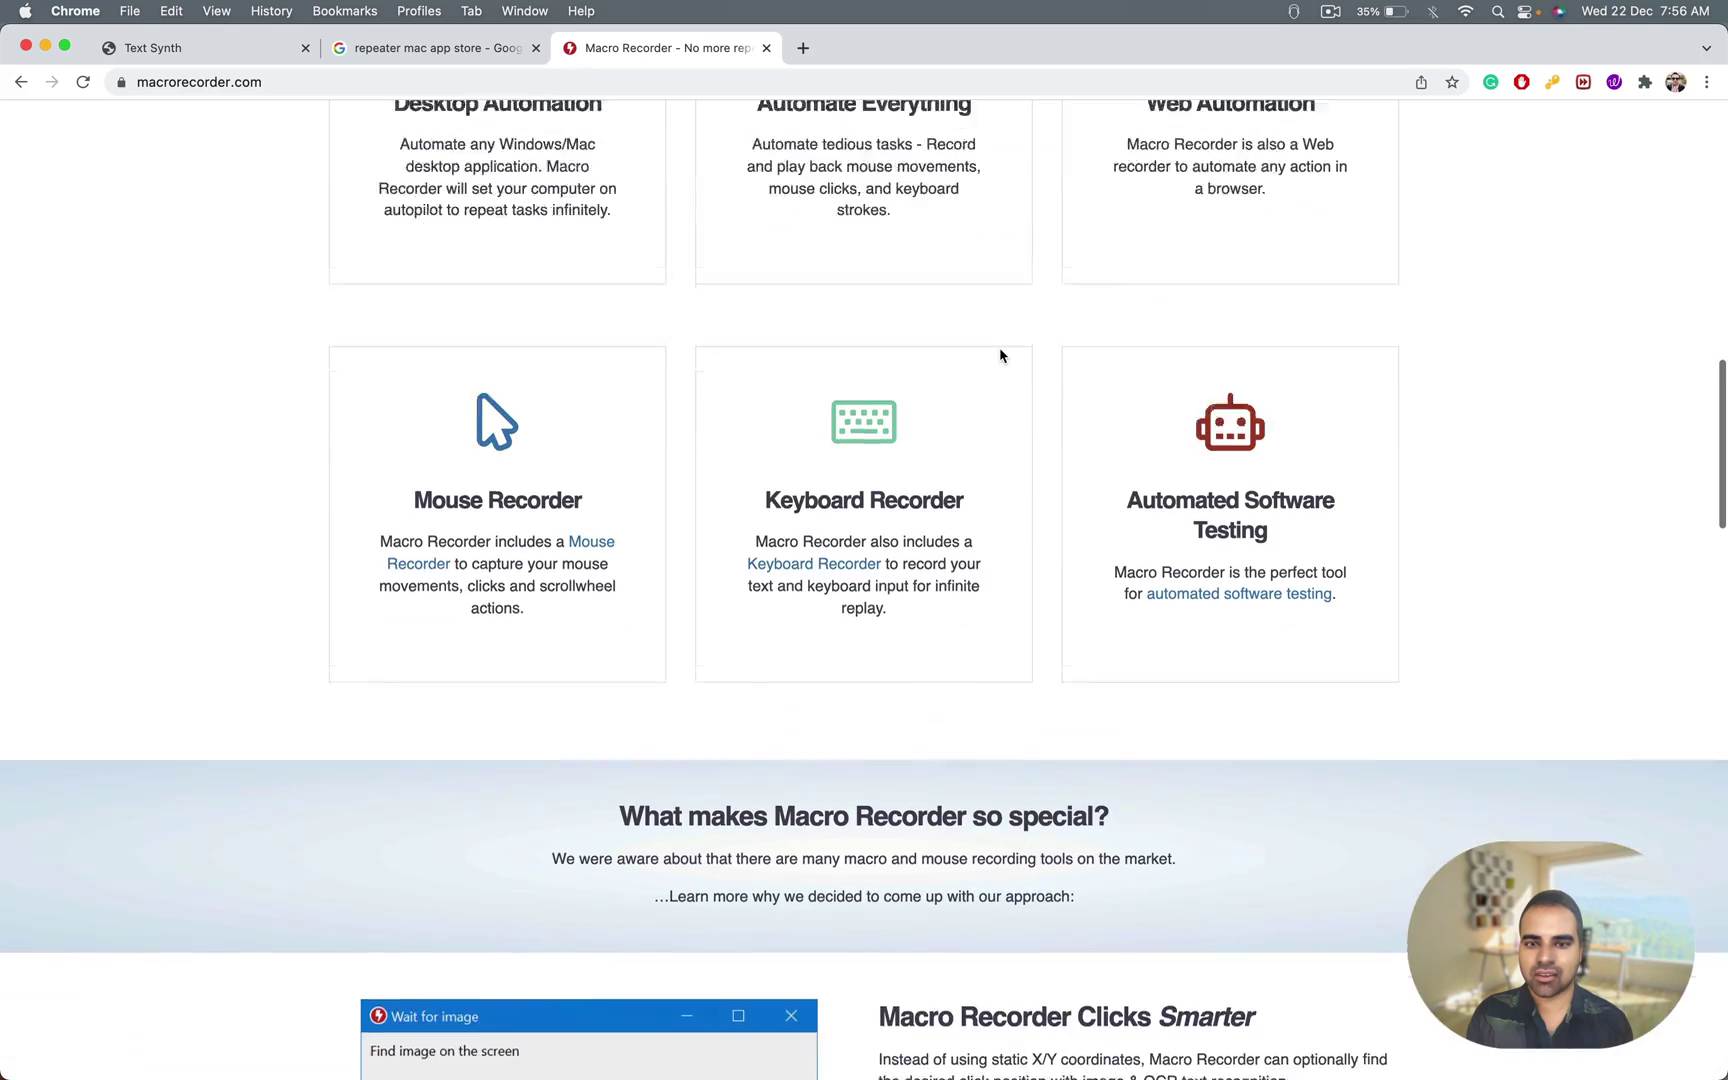
pyautogui.scroll(2, 903, 250)
pyautogui.scroll(15, 976, 370)
pyautogui.scroll(-2, 976, 370)
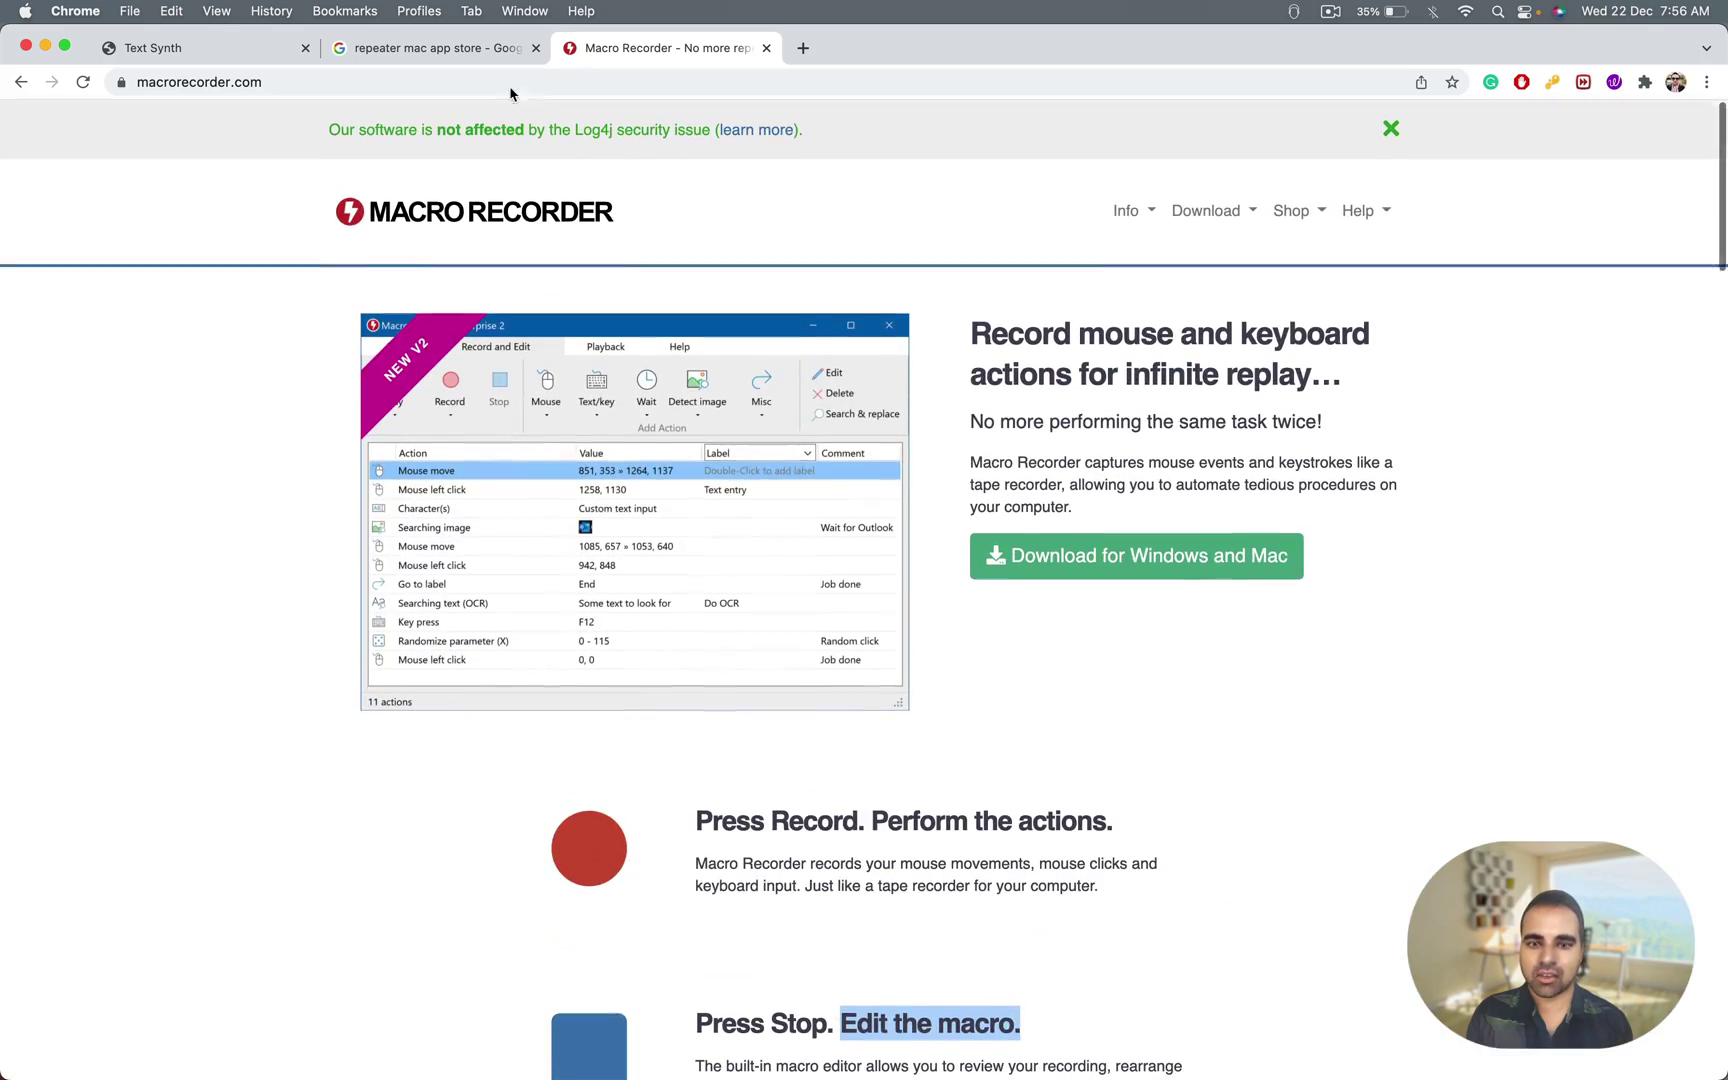
pyautogui.click(250, 52)
pyautogui.scroll(20, 336, 333)
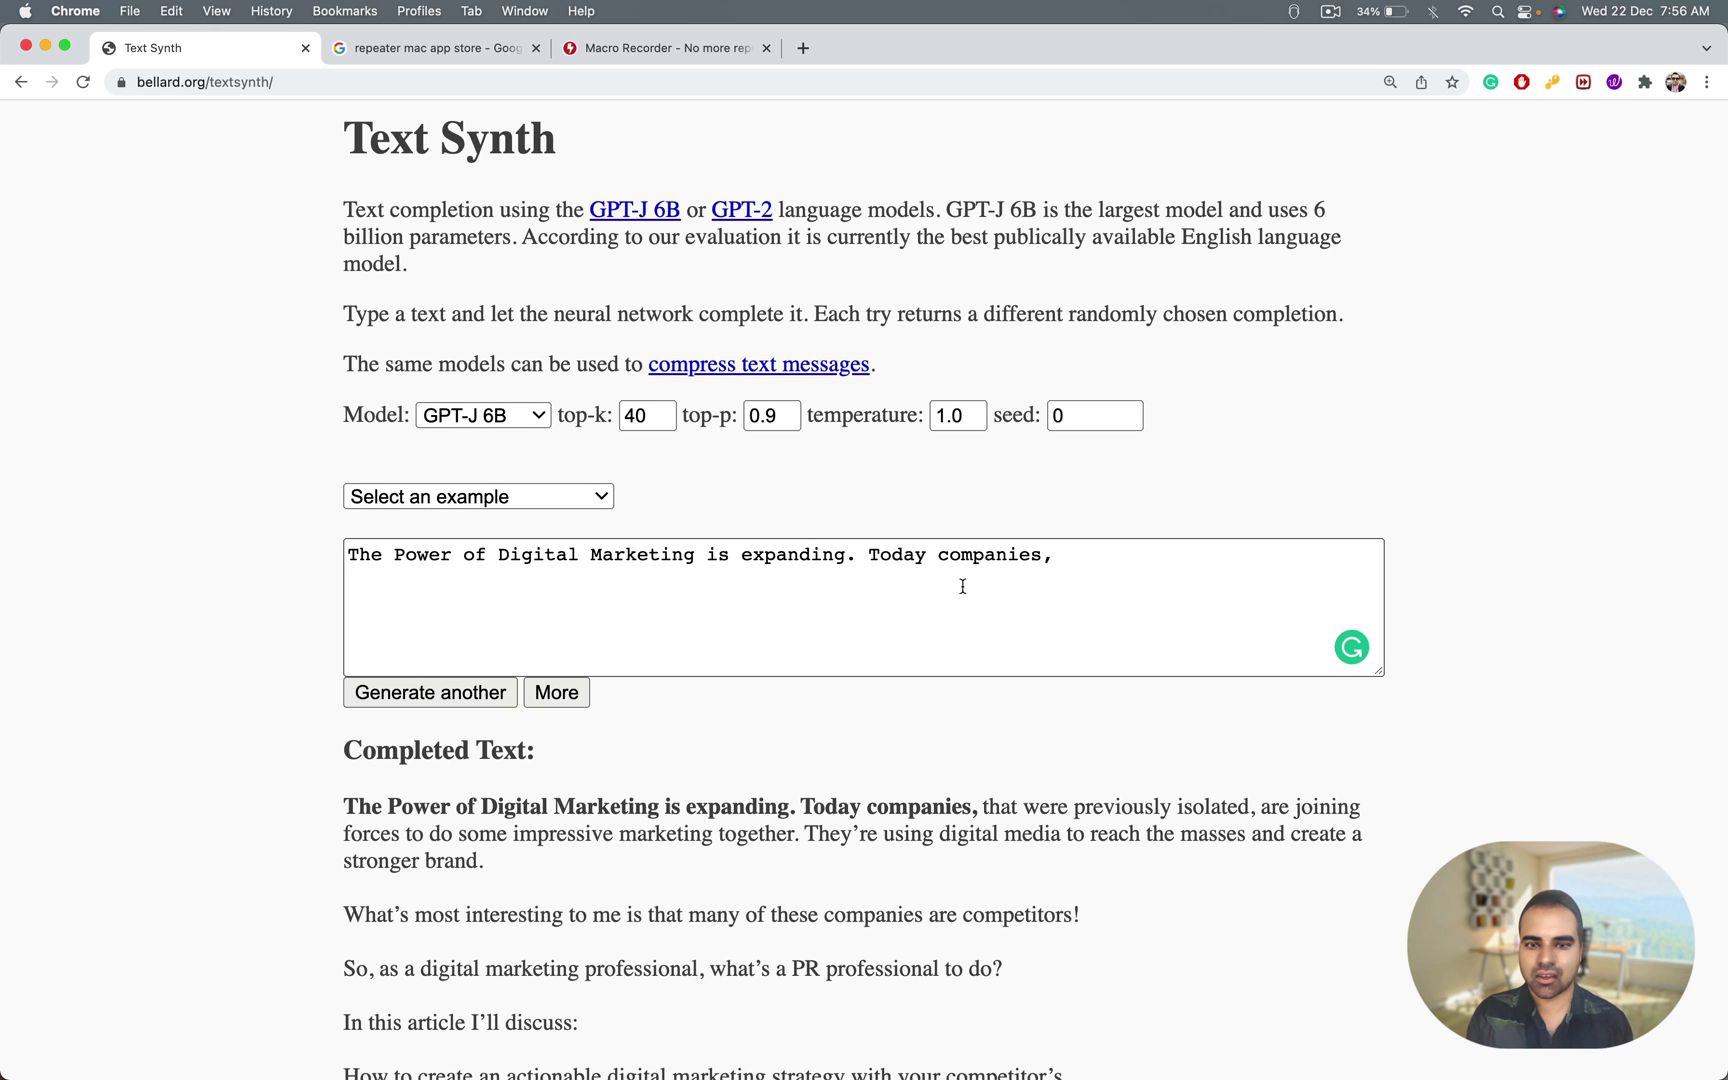
pyautogui.click(1102, 590)
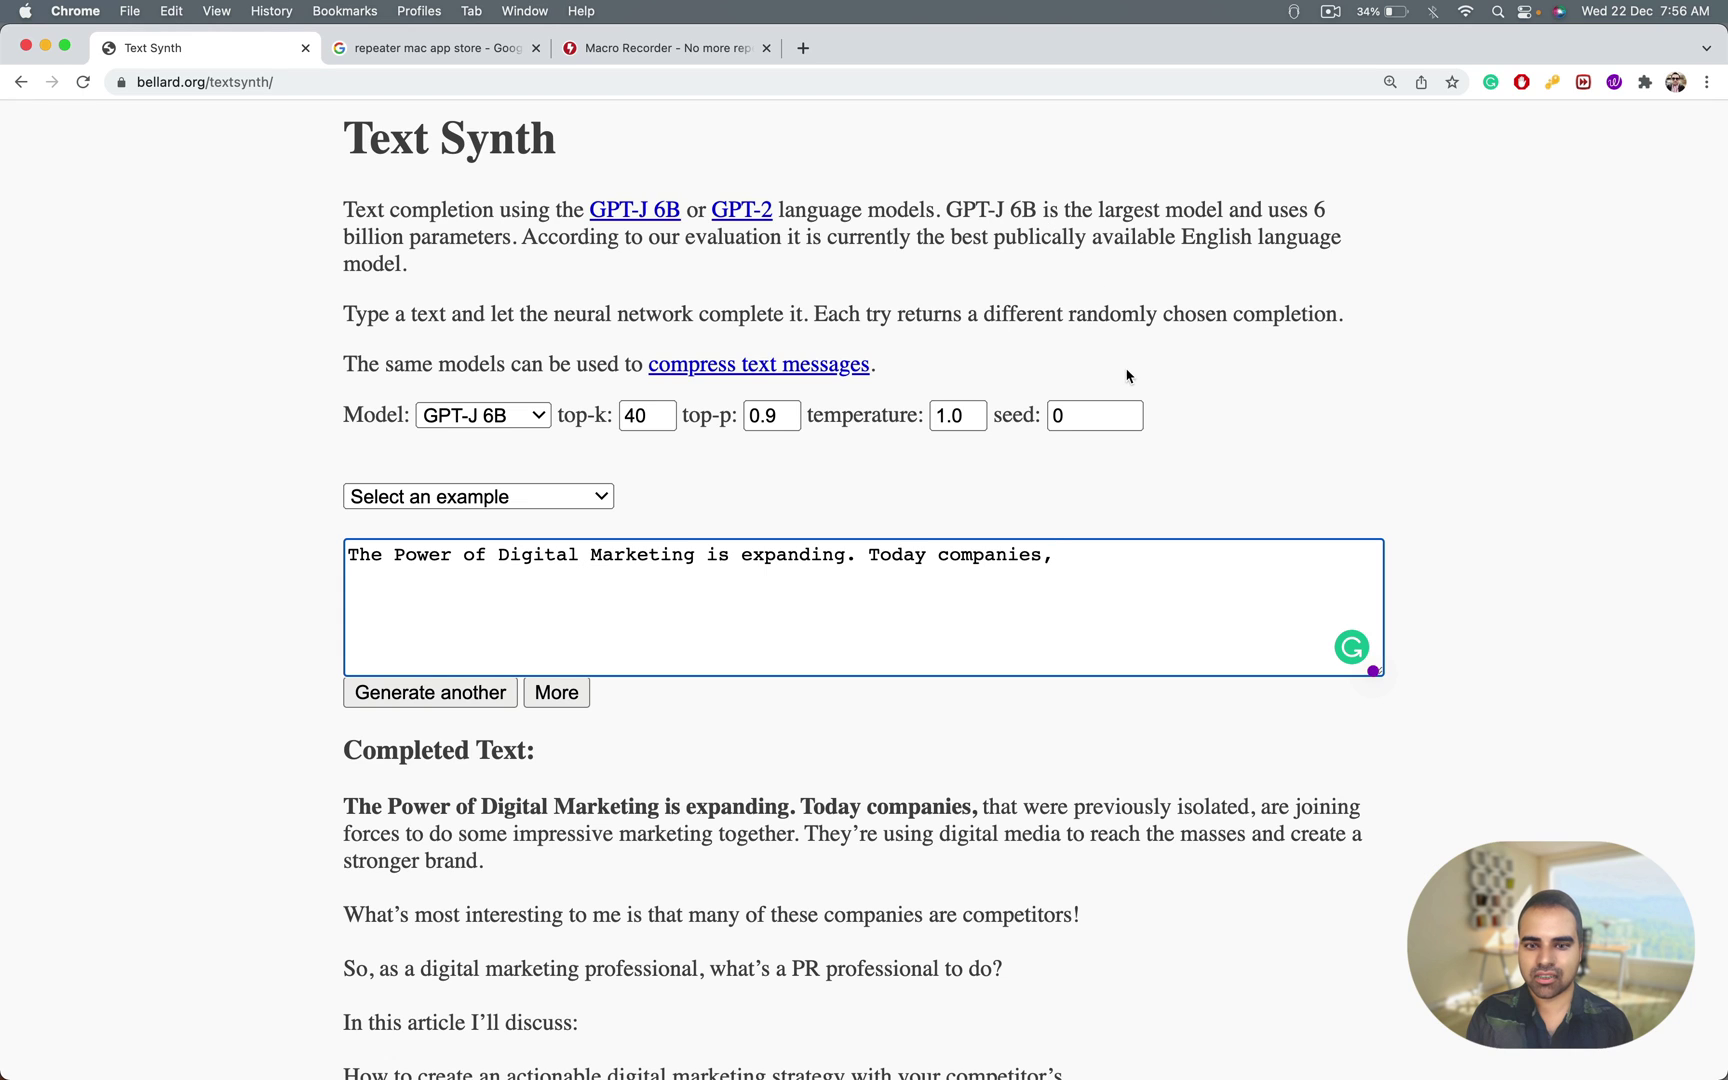
# Launch Repeater via Spotlight and move its window away from the text box
pyautogui.click(1497, 12)
pyautogui.write('repeat')
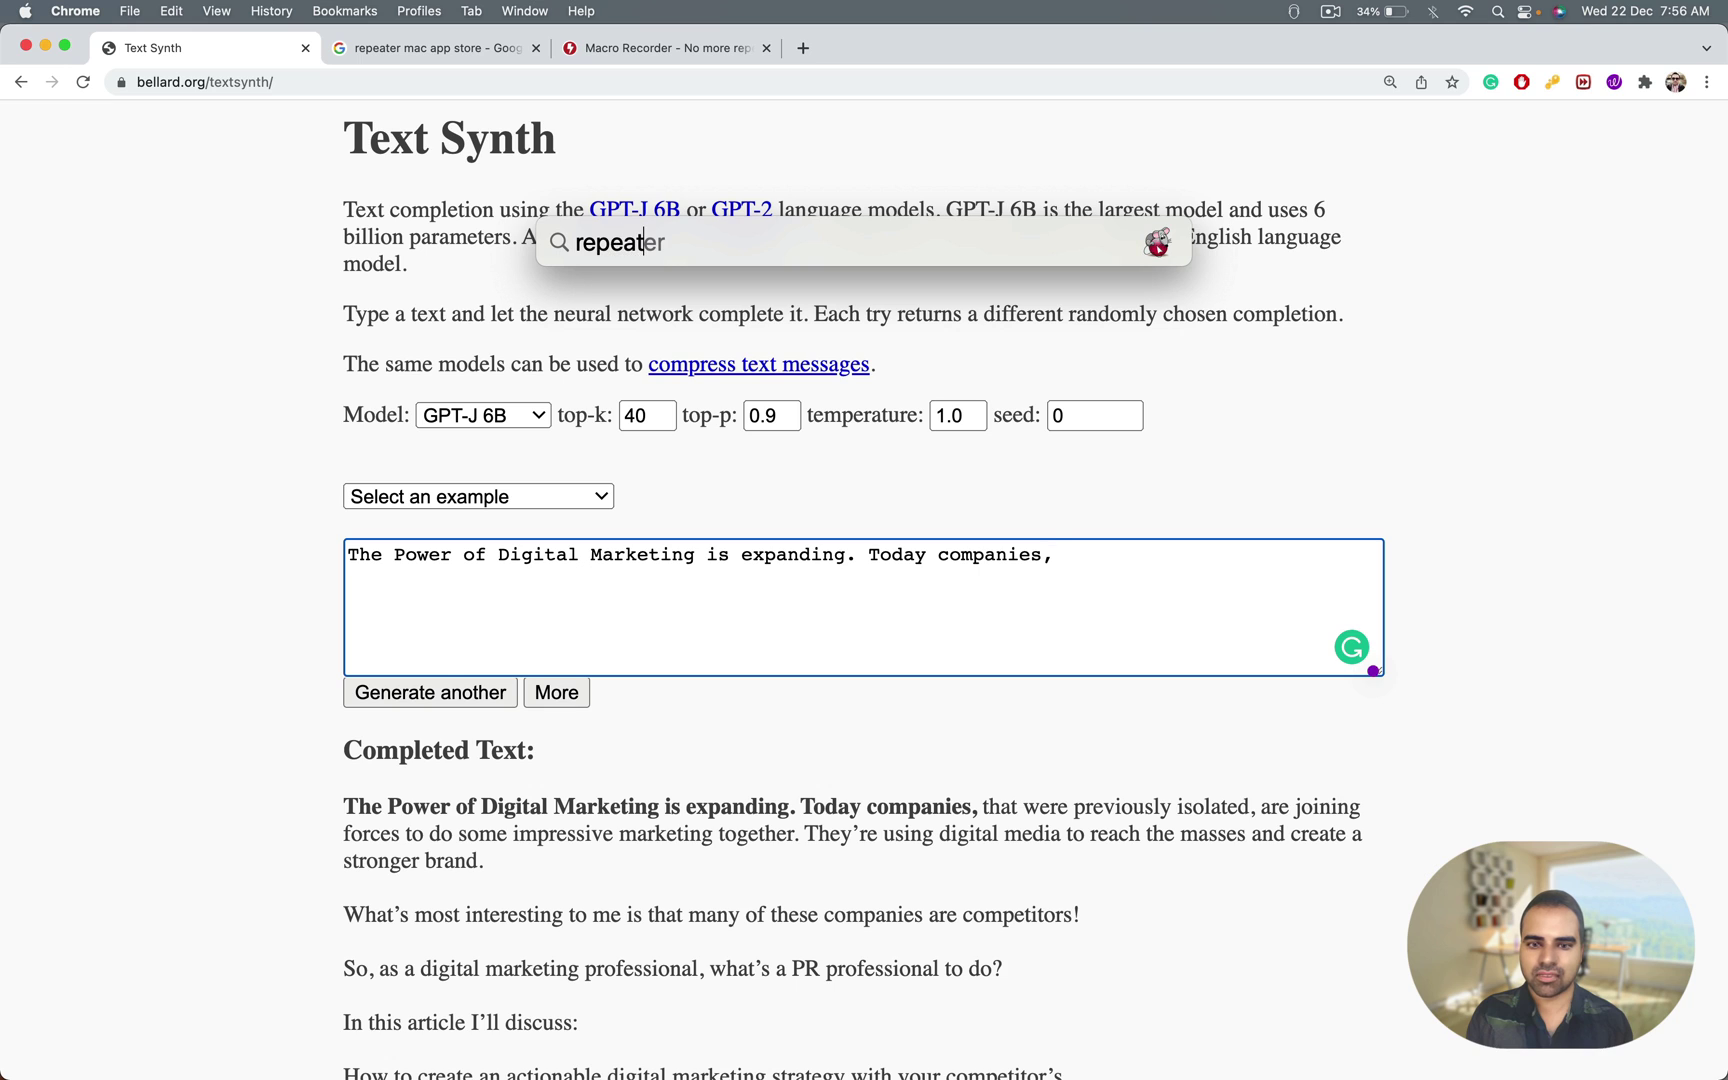
pyautogui.write('er')
pyautogui.press('Return')
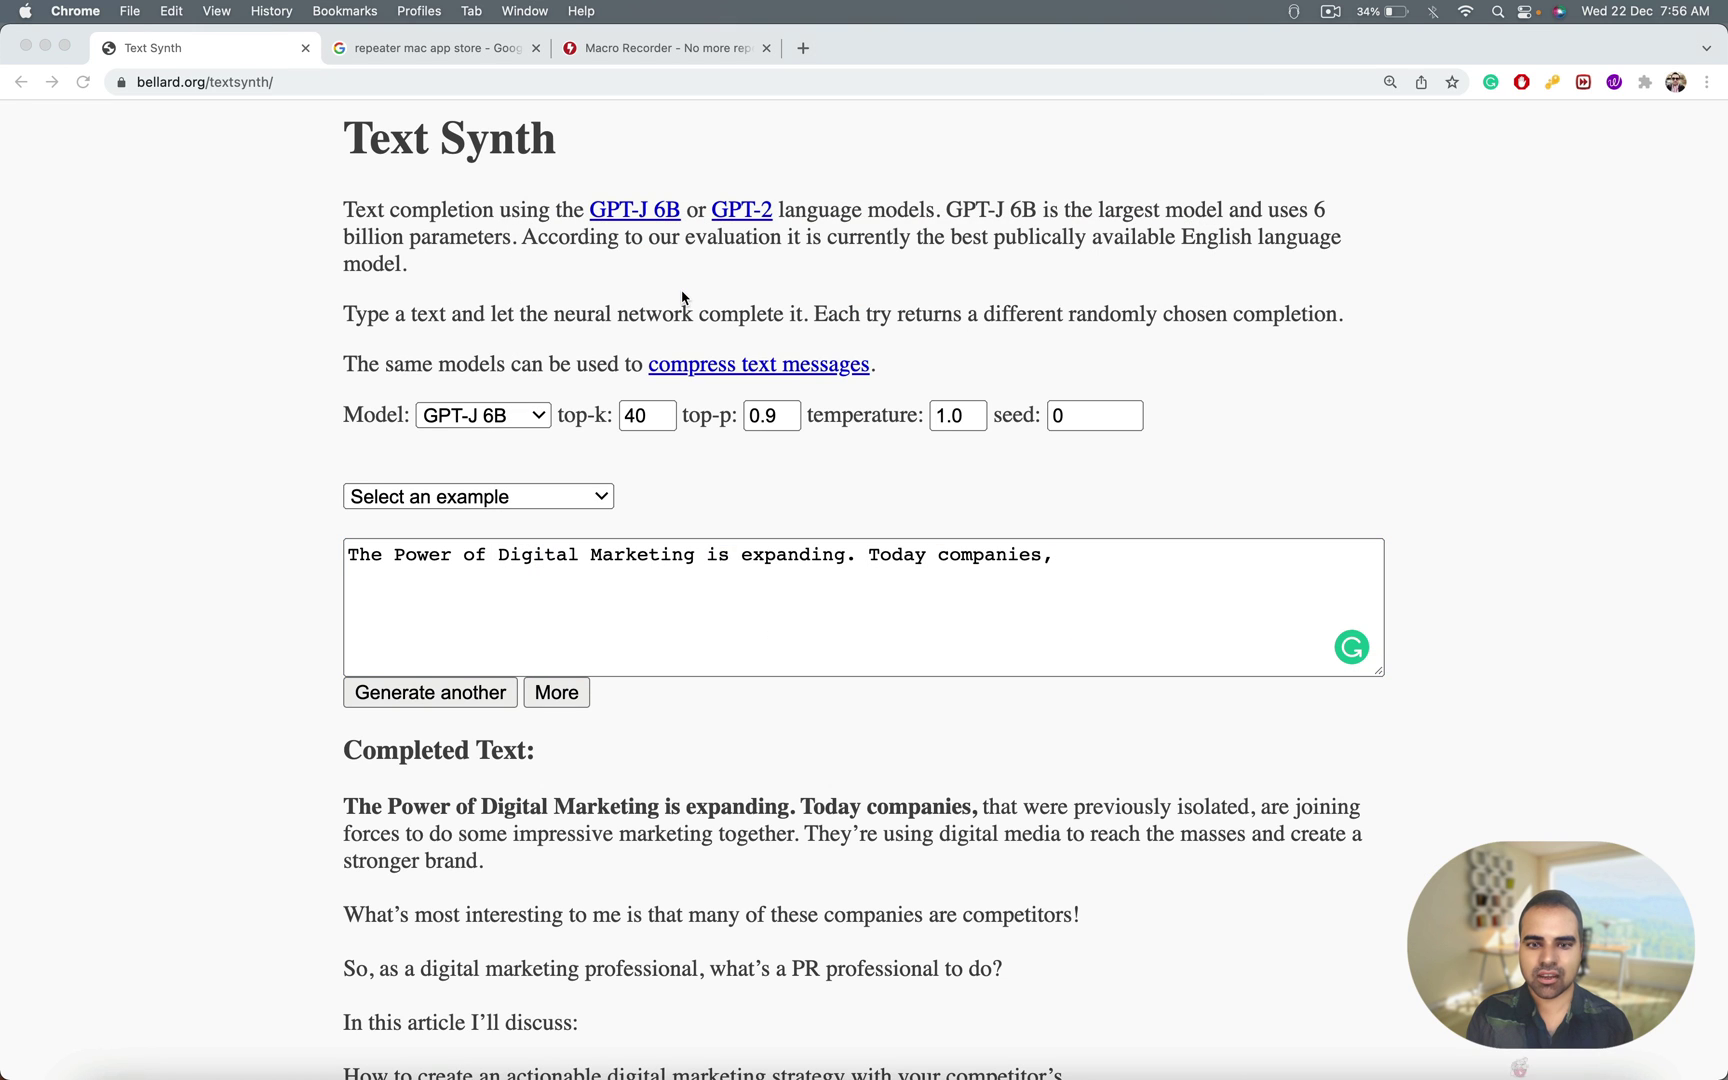
pyautogui.moveTo(1137, 620); pyautogui.dragTo(1433, 212)
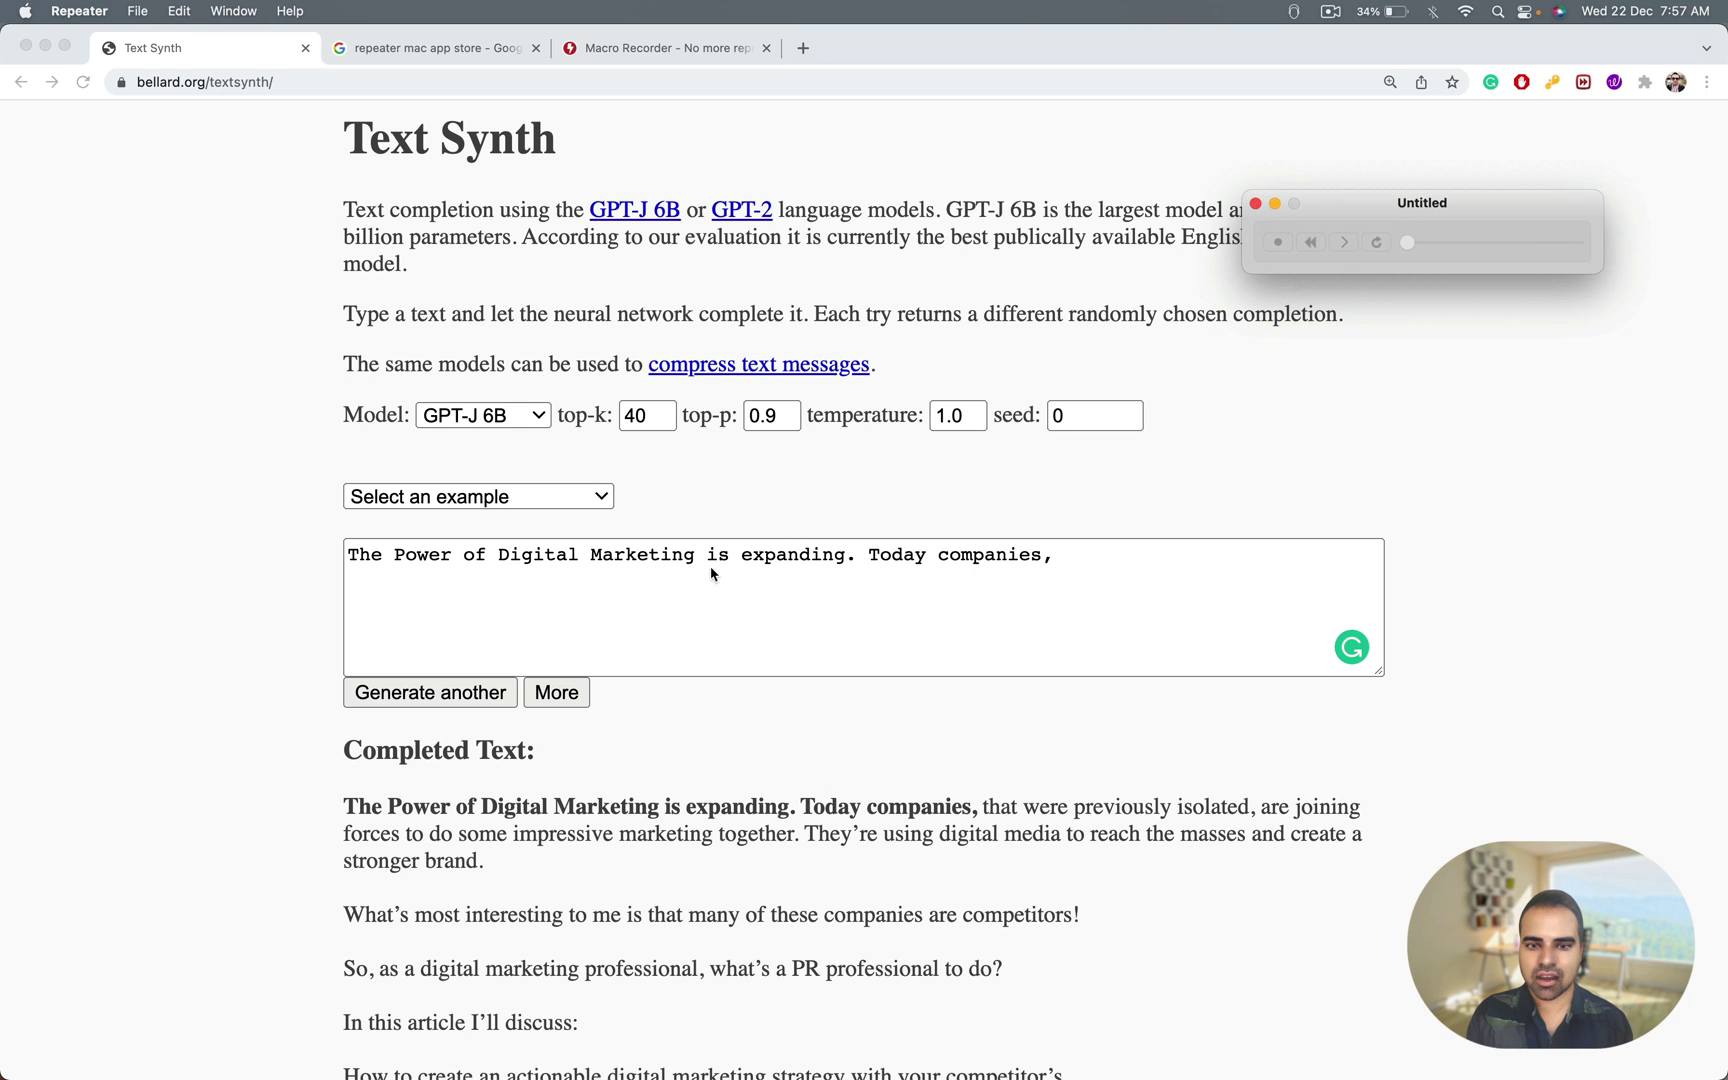
# Reload Text Synth, retype the digital-marketing prompt, and start recording in Repeater
pyautogui.click(700, 592)
pyautogui.press('super+a')
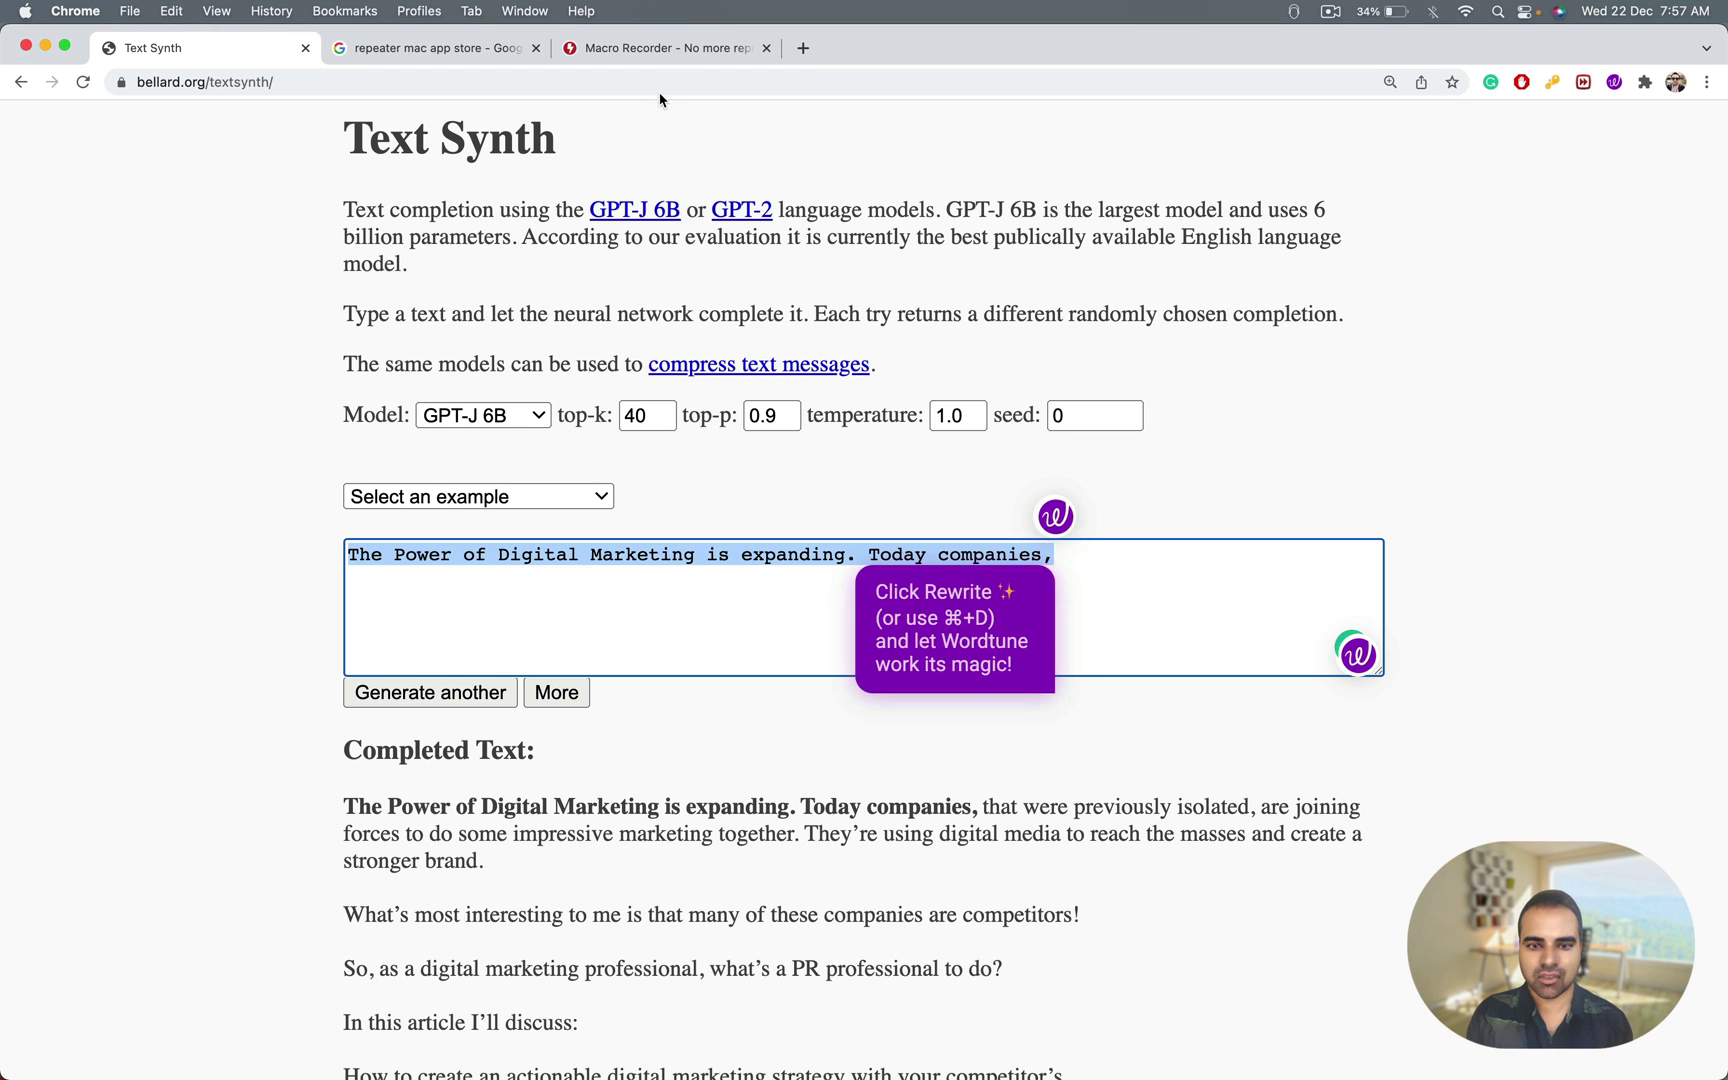
pyautogui.click(663, 81)
pyautogui.press('Return')
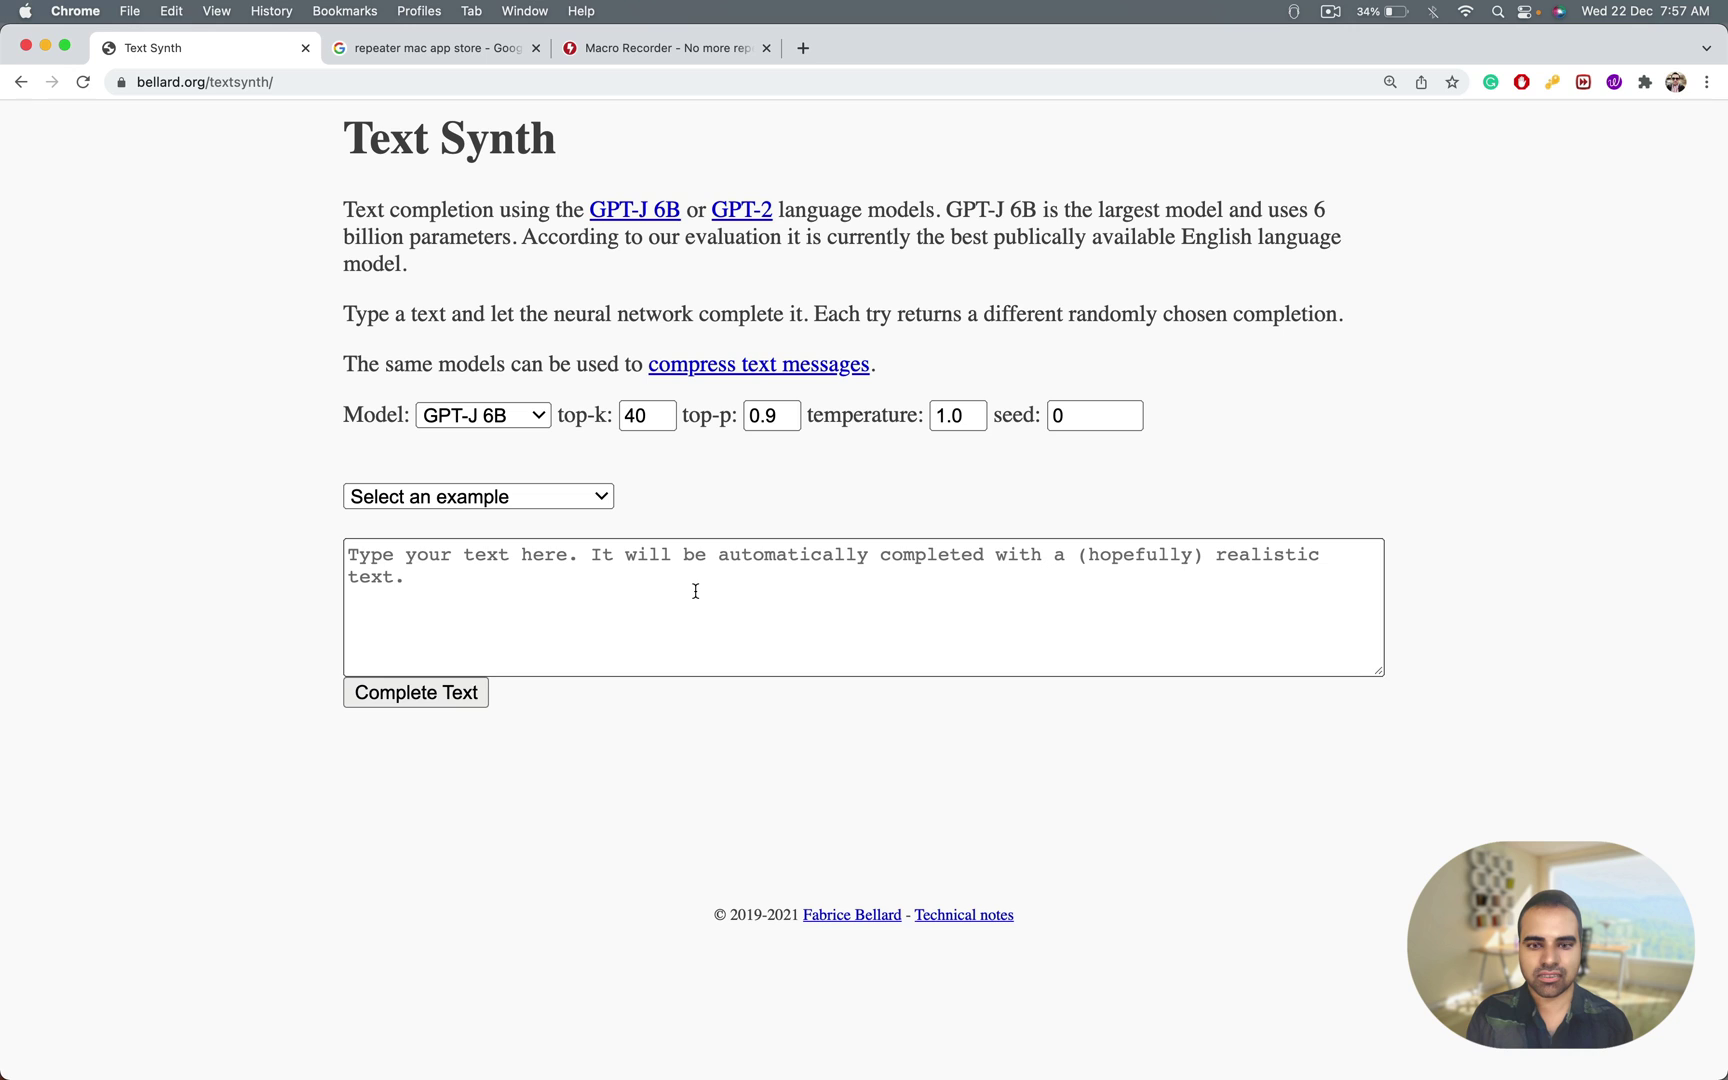
pyautogui.click(694, 590)
pyautogui.write('The Power of Digital Marketing is expanding. Today companies,')
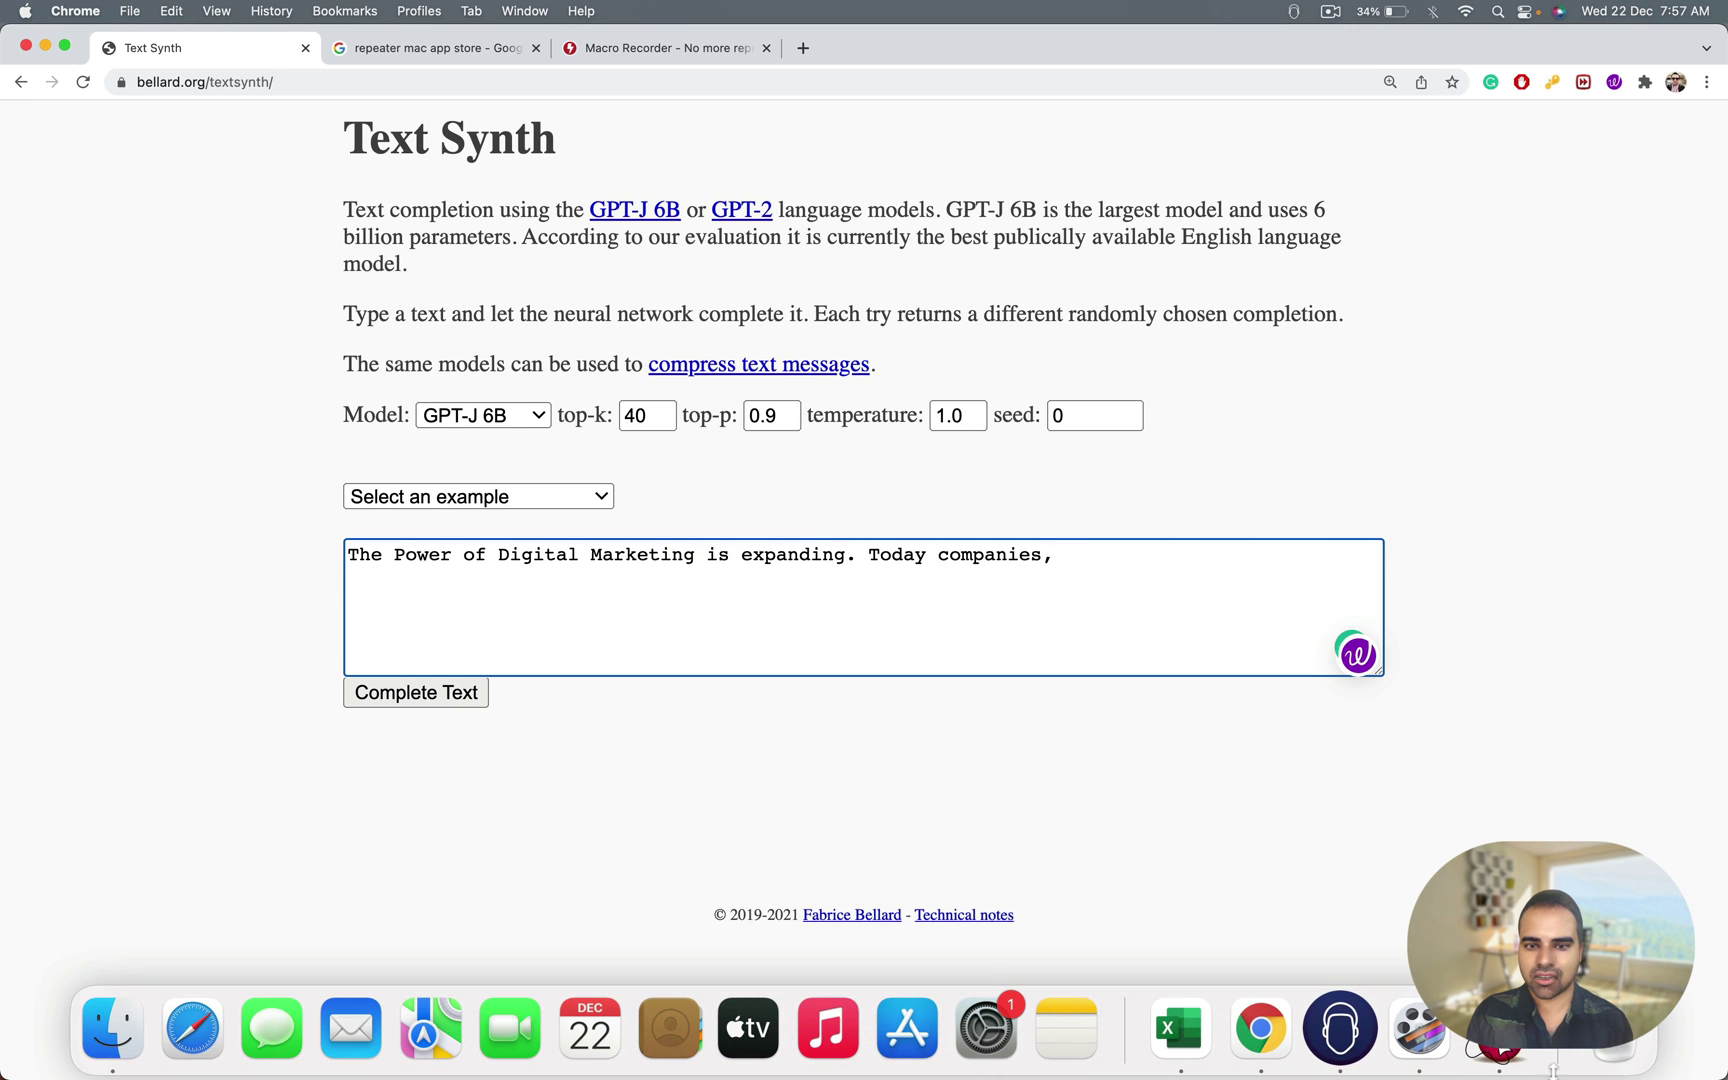
pyautogui.click(1338, 1034)
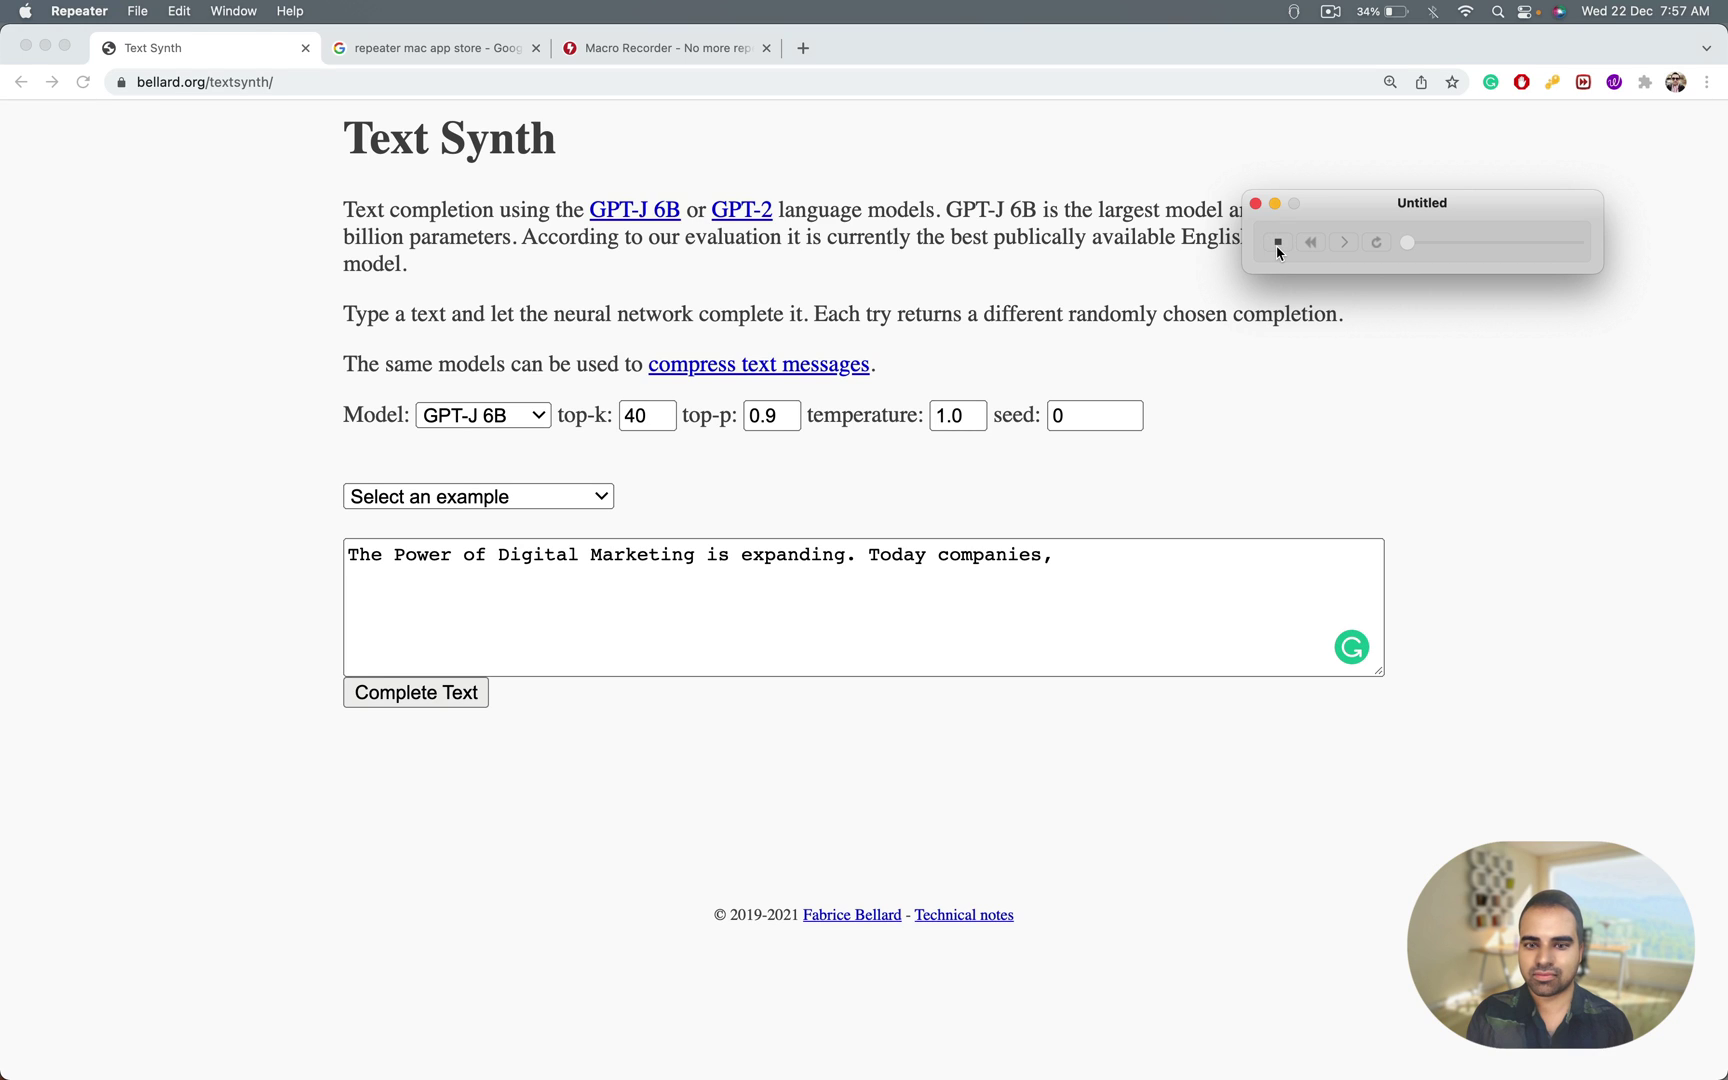
pyautogui.click(1588, 521)
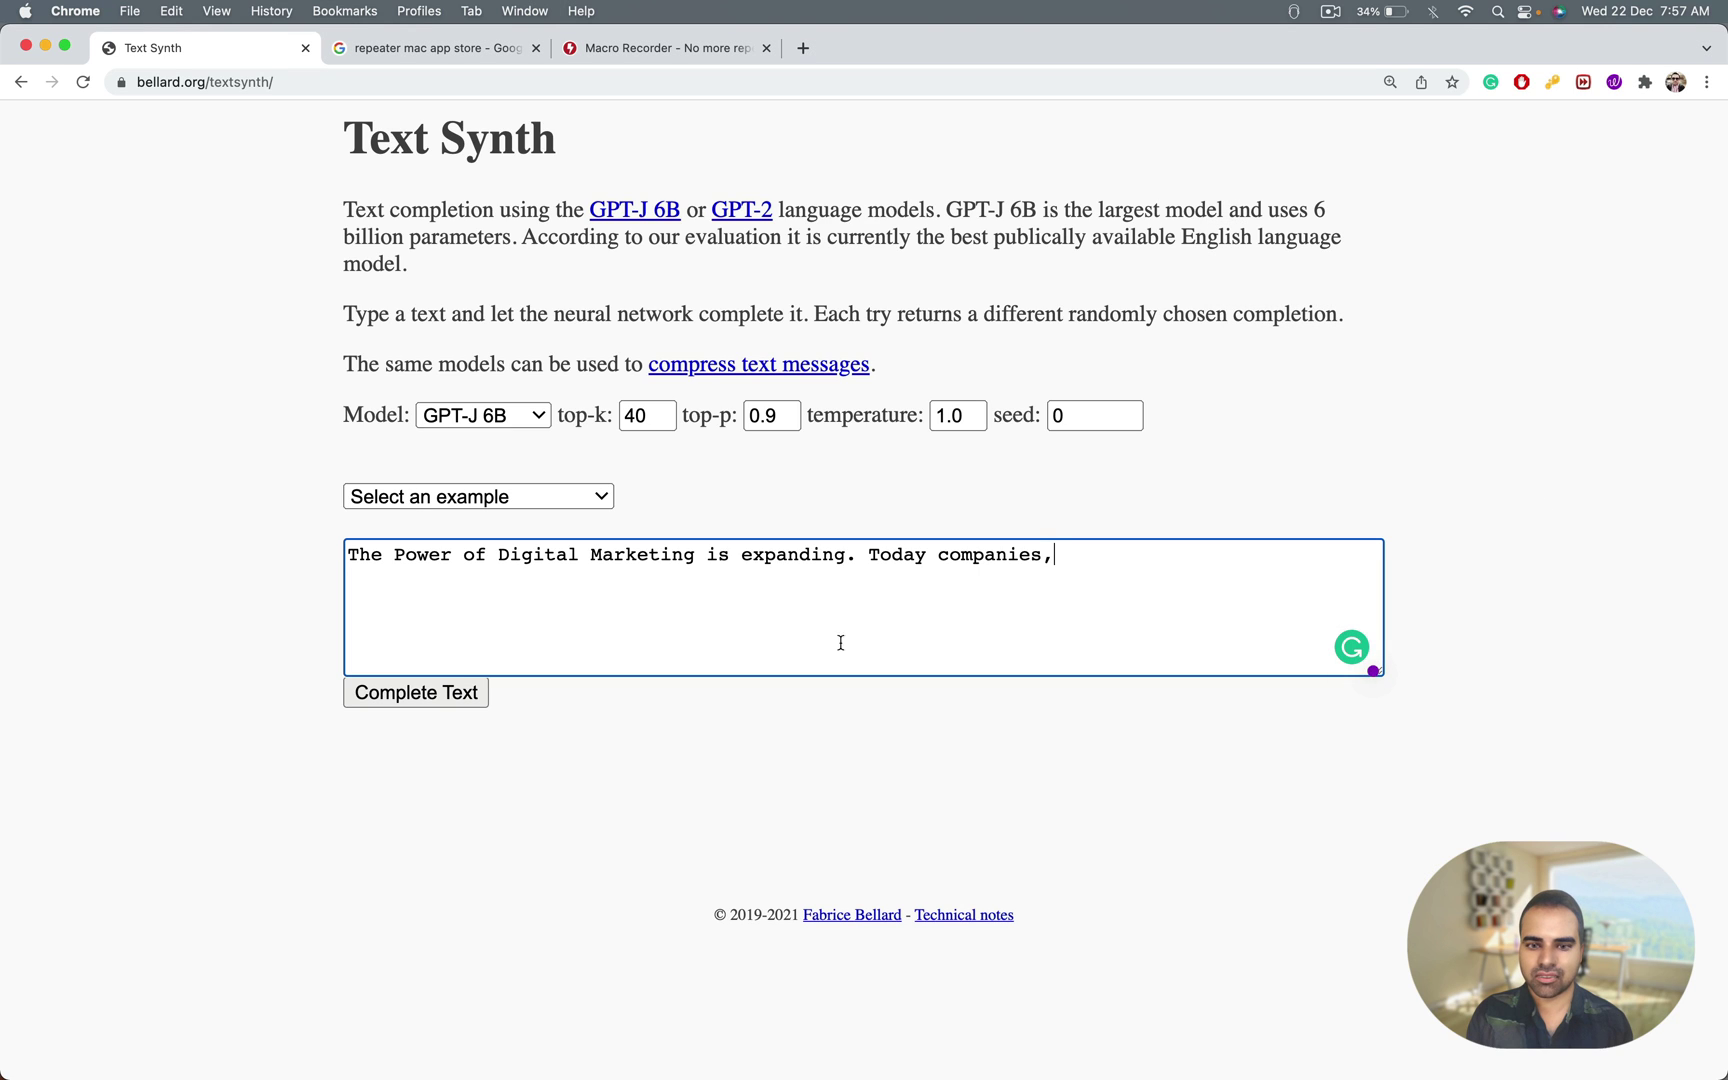
# Generate a new completion, which continues about social media marketing tools and affiliate links
pyautogui.click(480, 695)
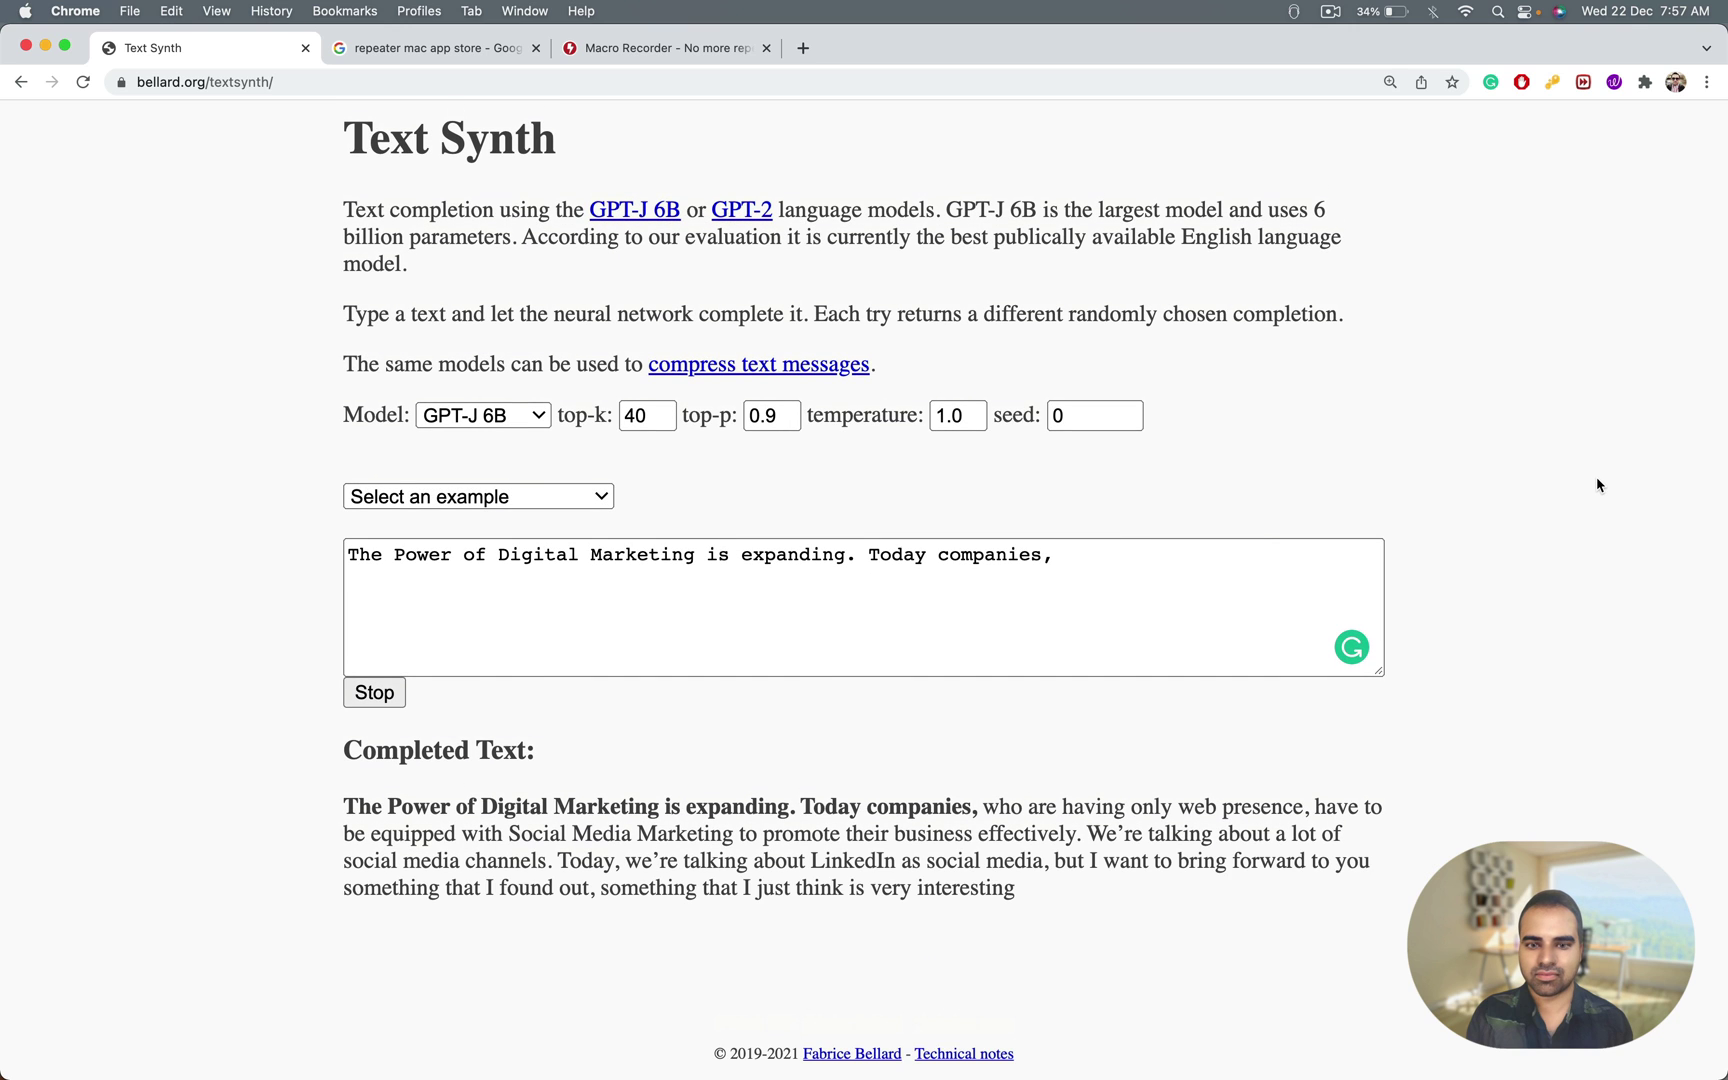
pyautogui.scroll(-1, 1596, 485)
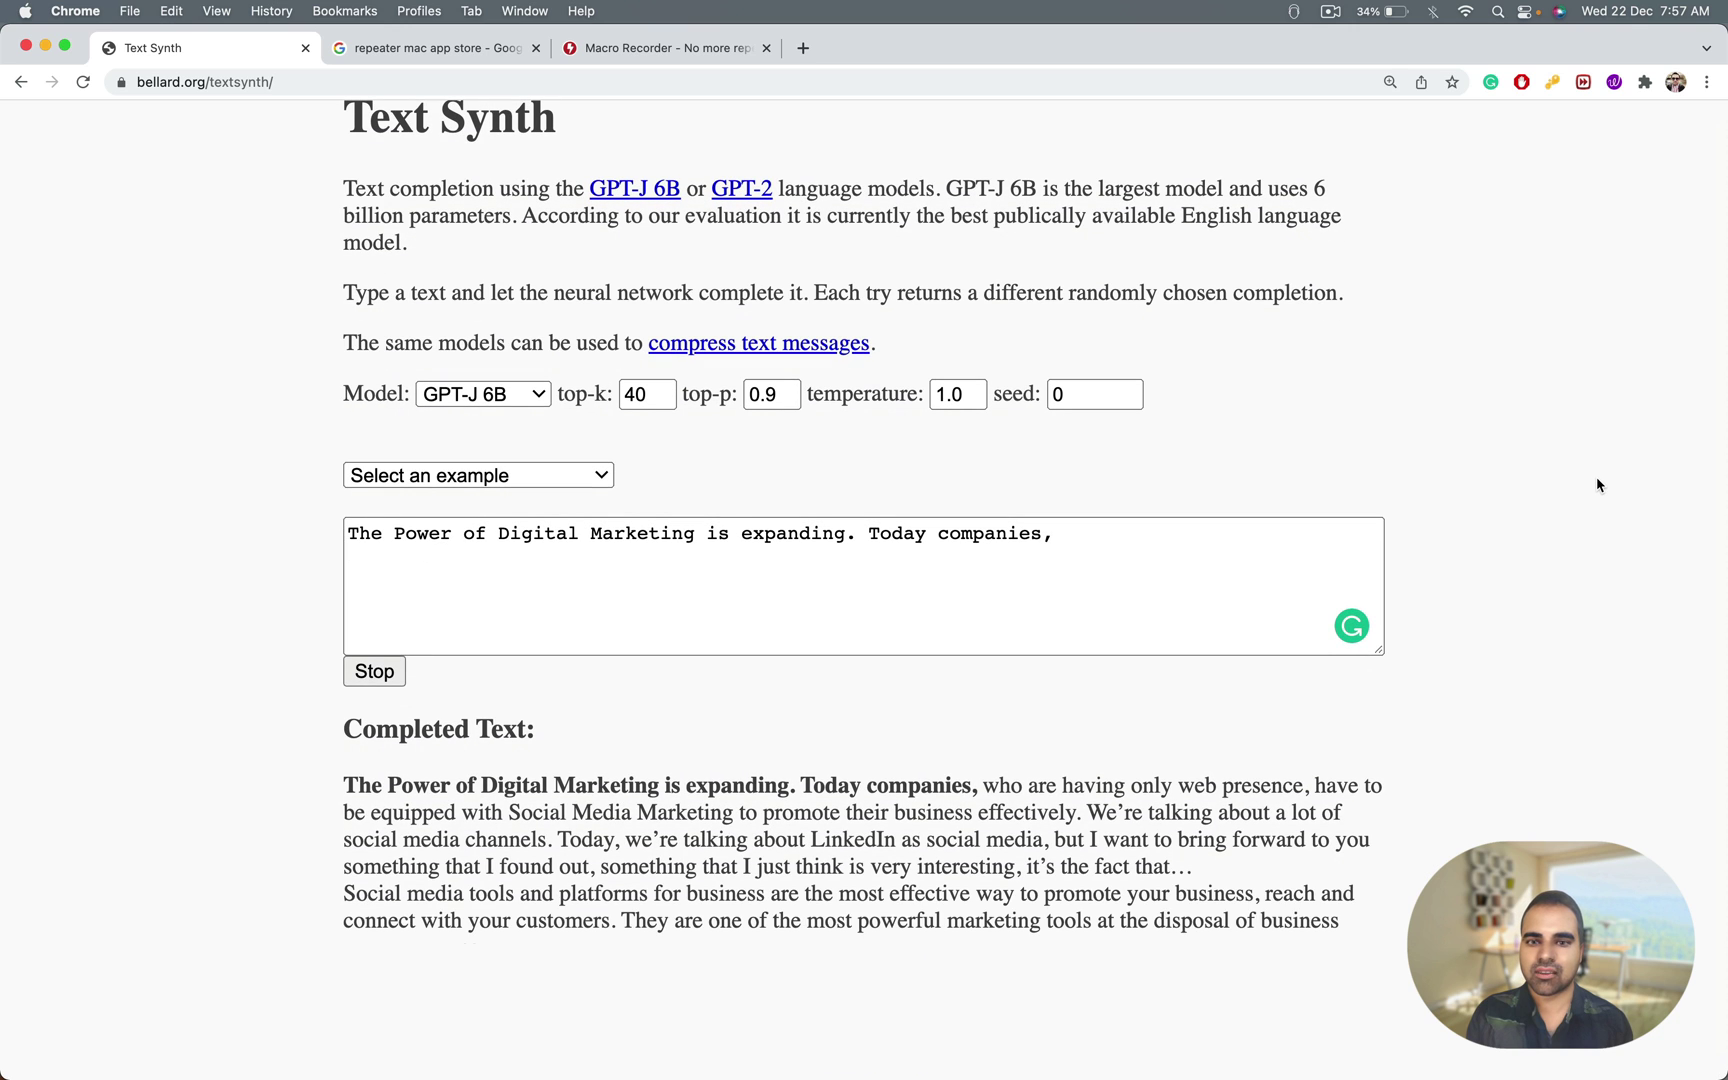
pyautogui.scroll(-3, 1596, 485)
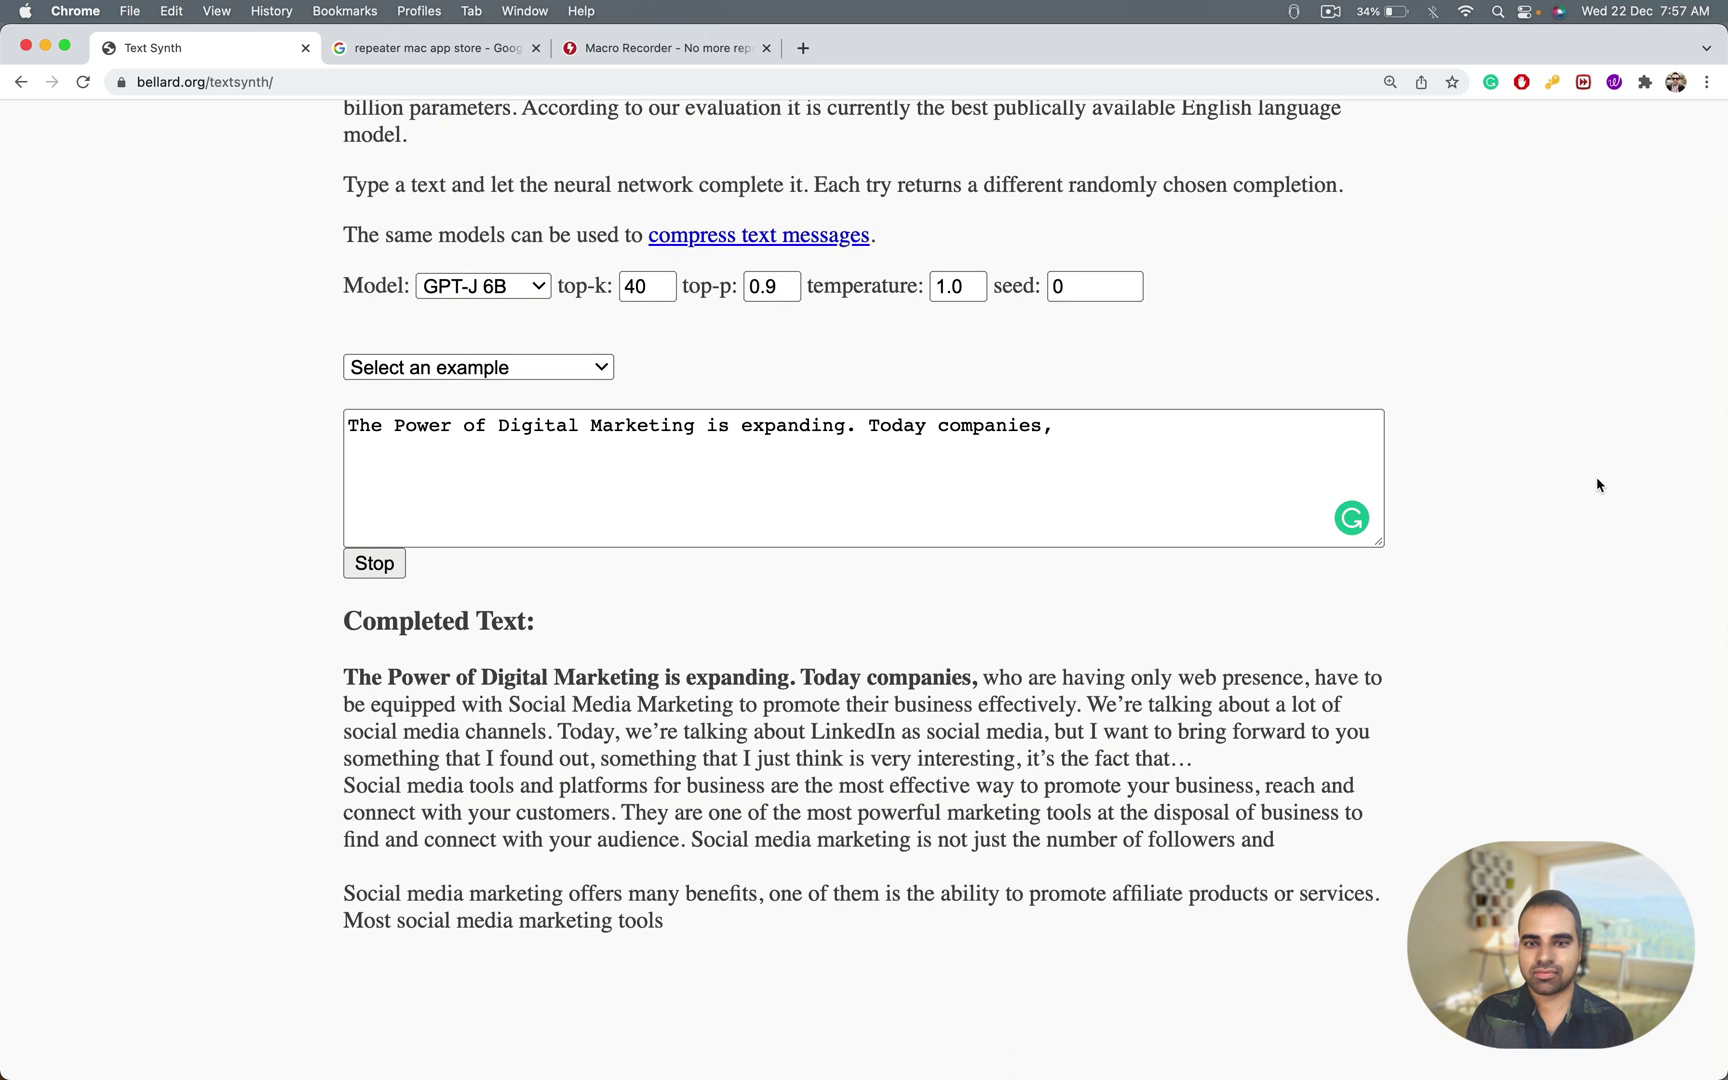
pyautogui.scroll(-2, 1596, 485)
pyautogui.scroll(-1, 1596, 485)
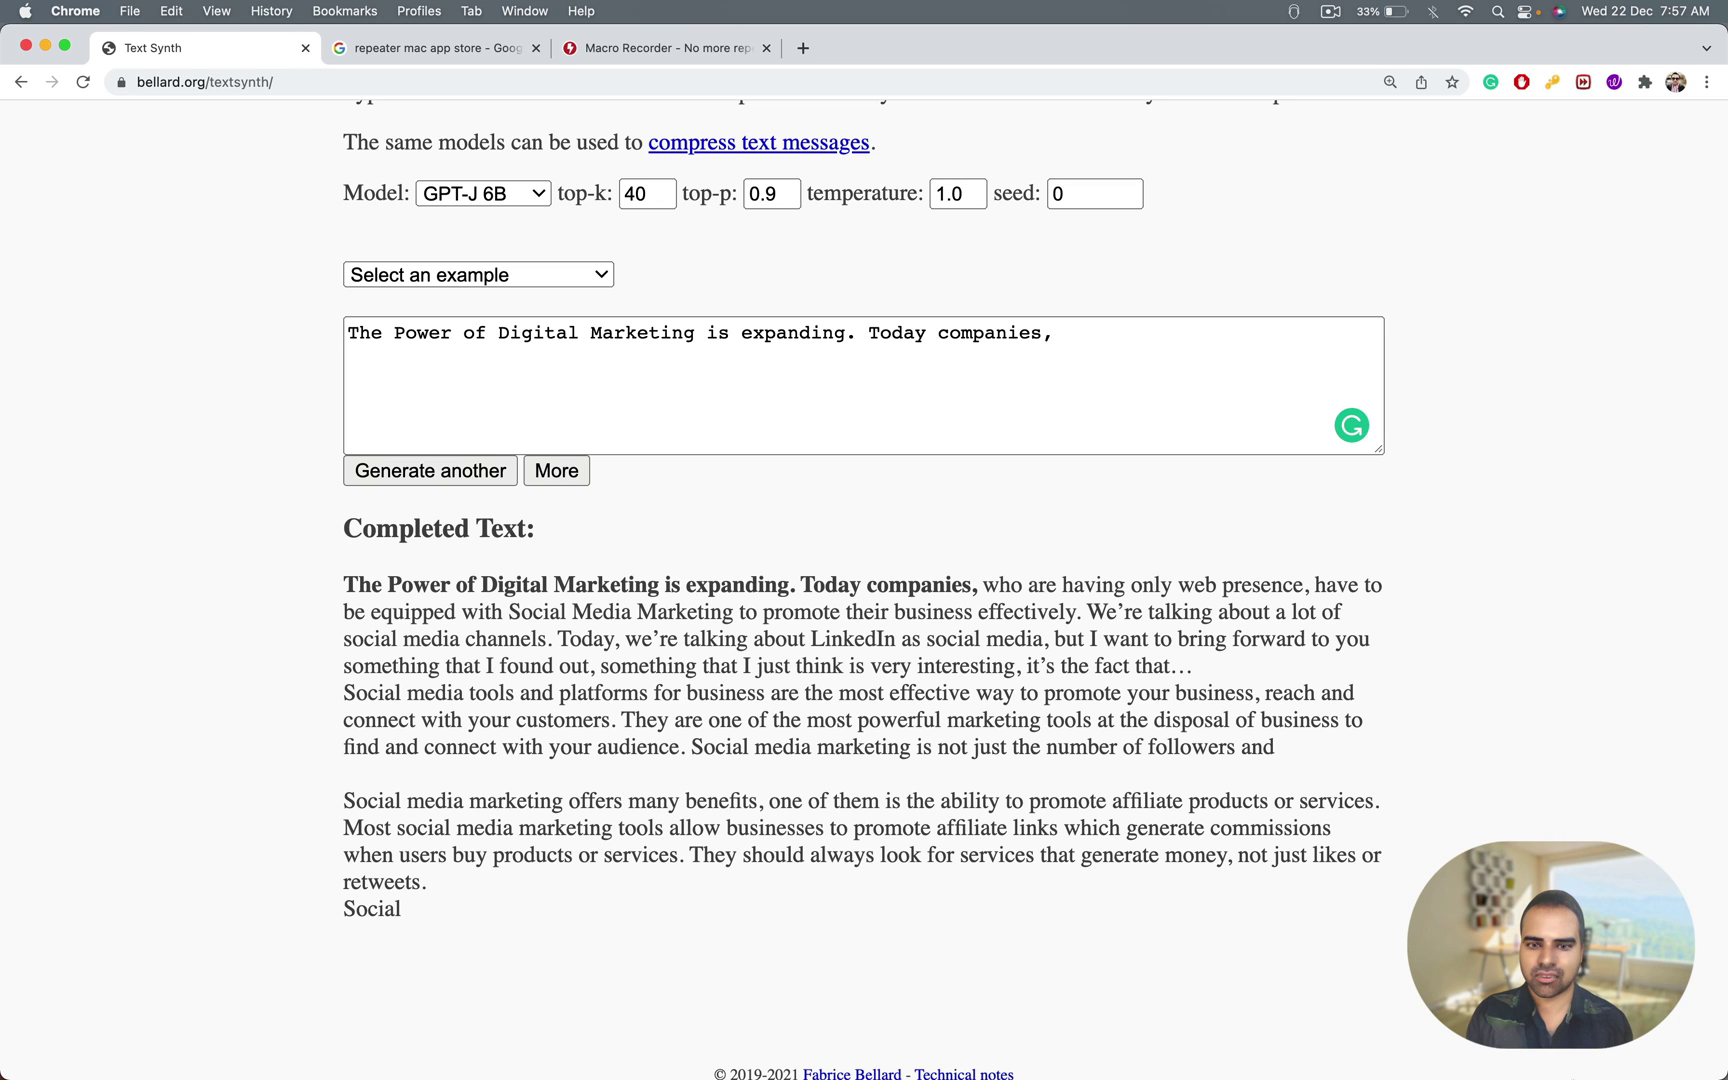
# Turn on looped replay in Repeater and play back the recorded macro
pyautogui.moveTo(1563, 1077)
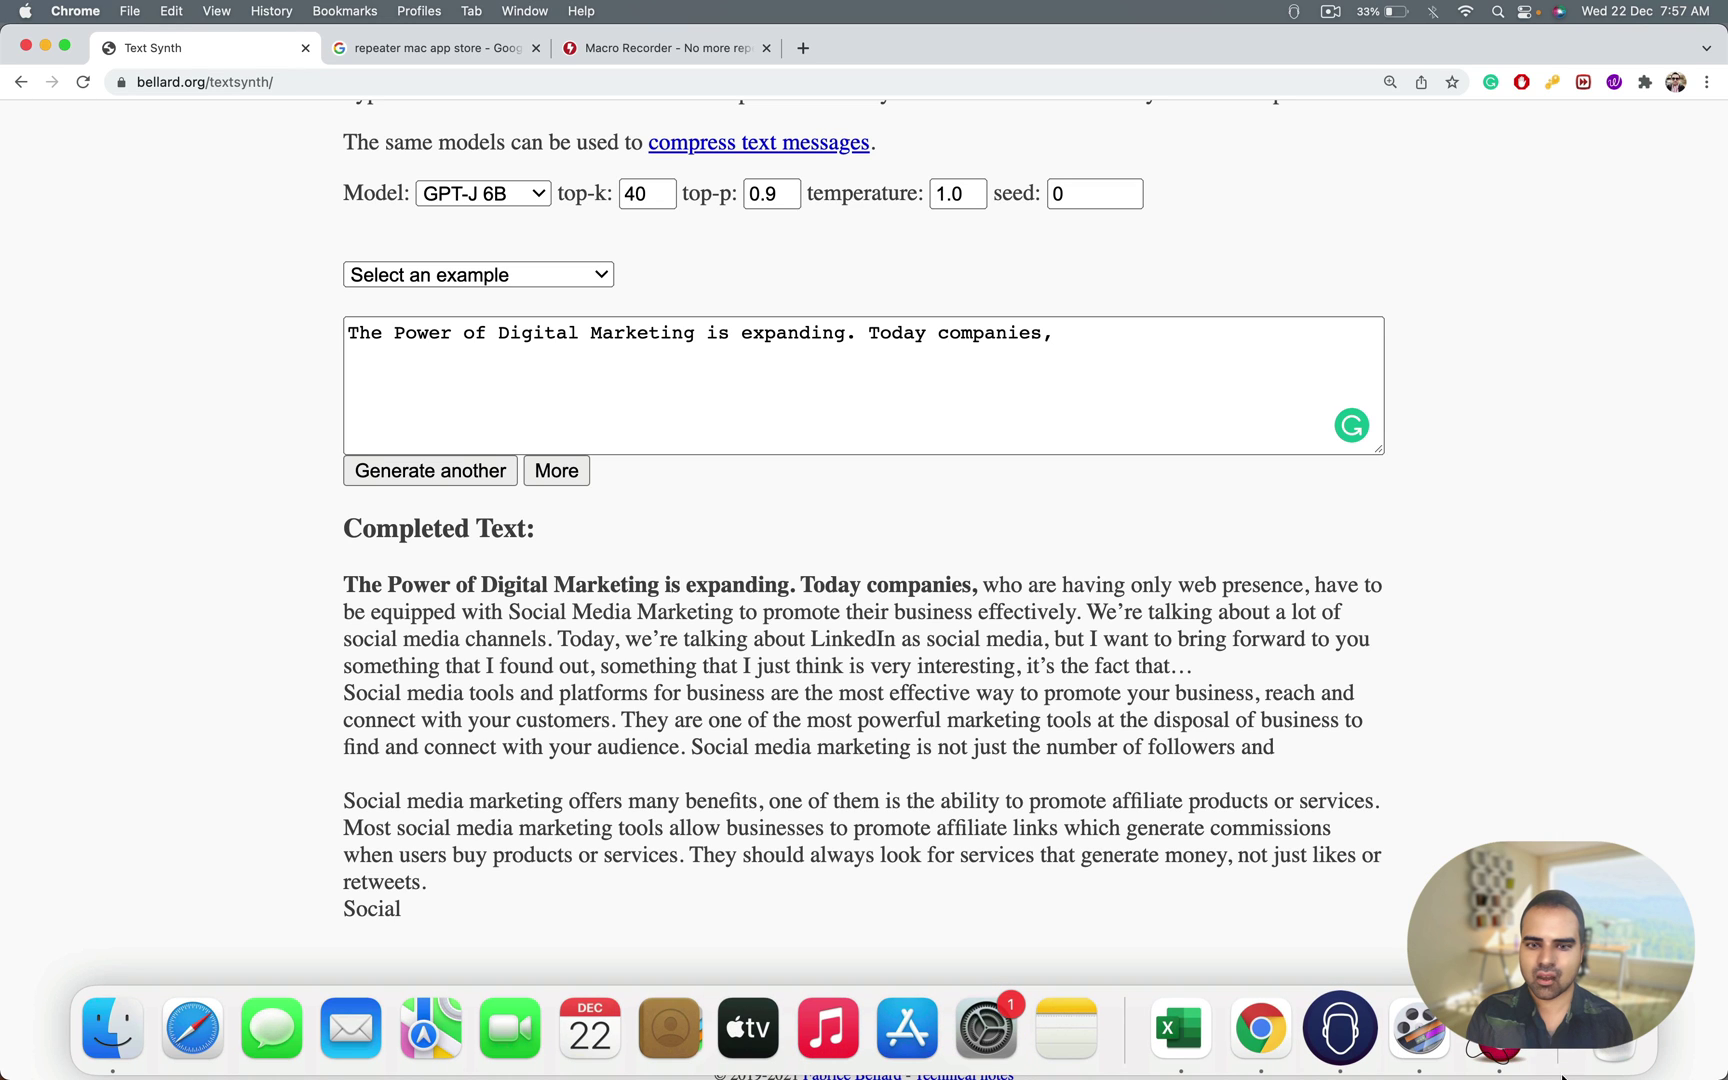
pyautogui.click(1503, 1050)
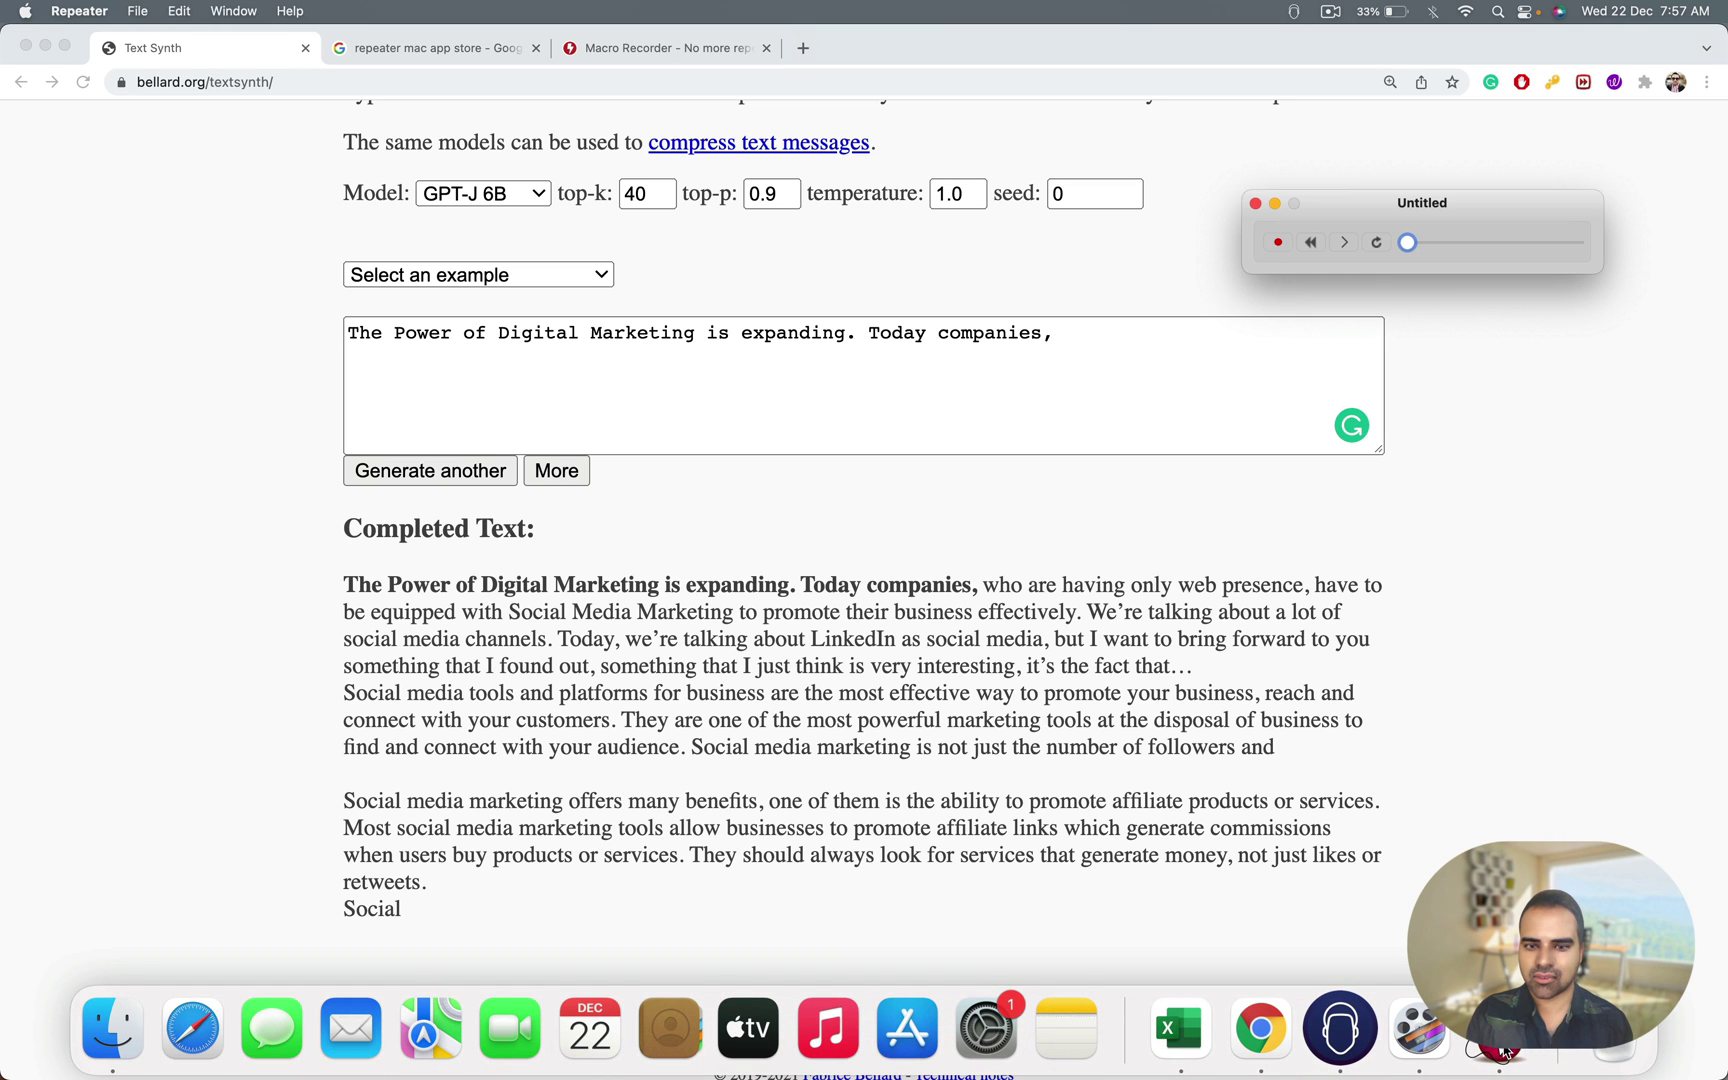
pyautogui.click(1378, 249)
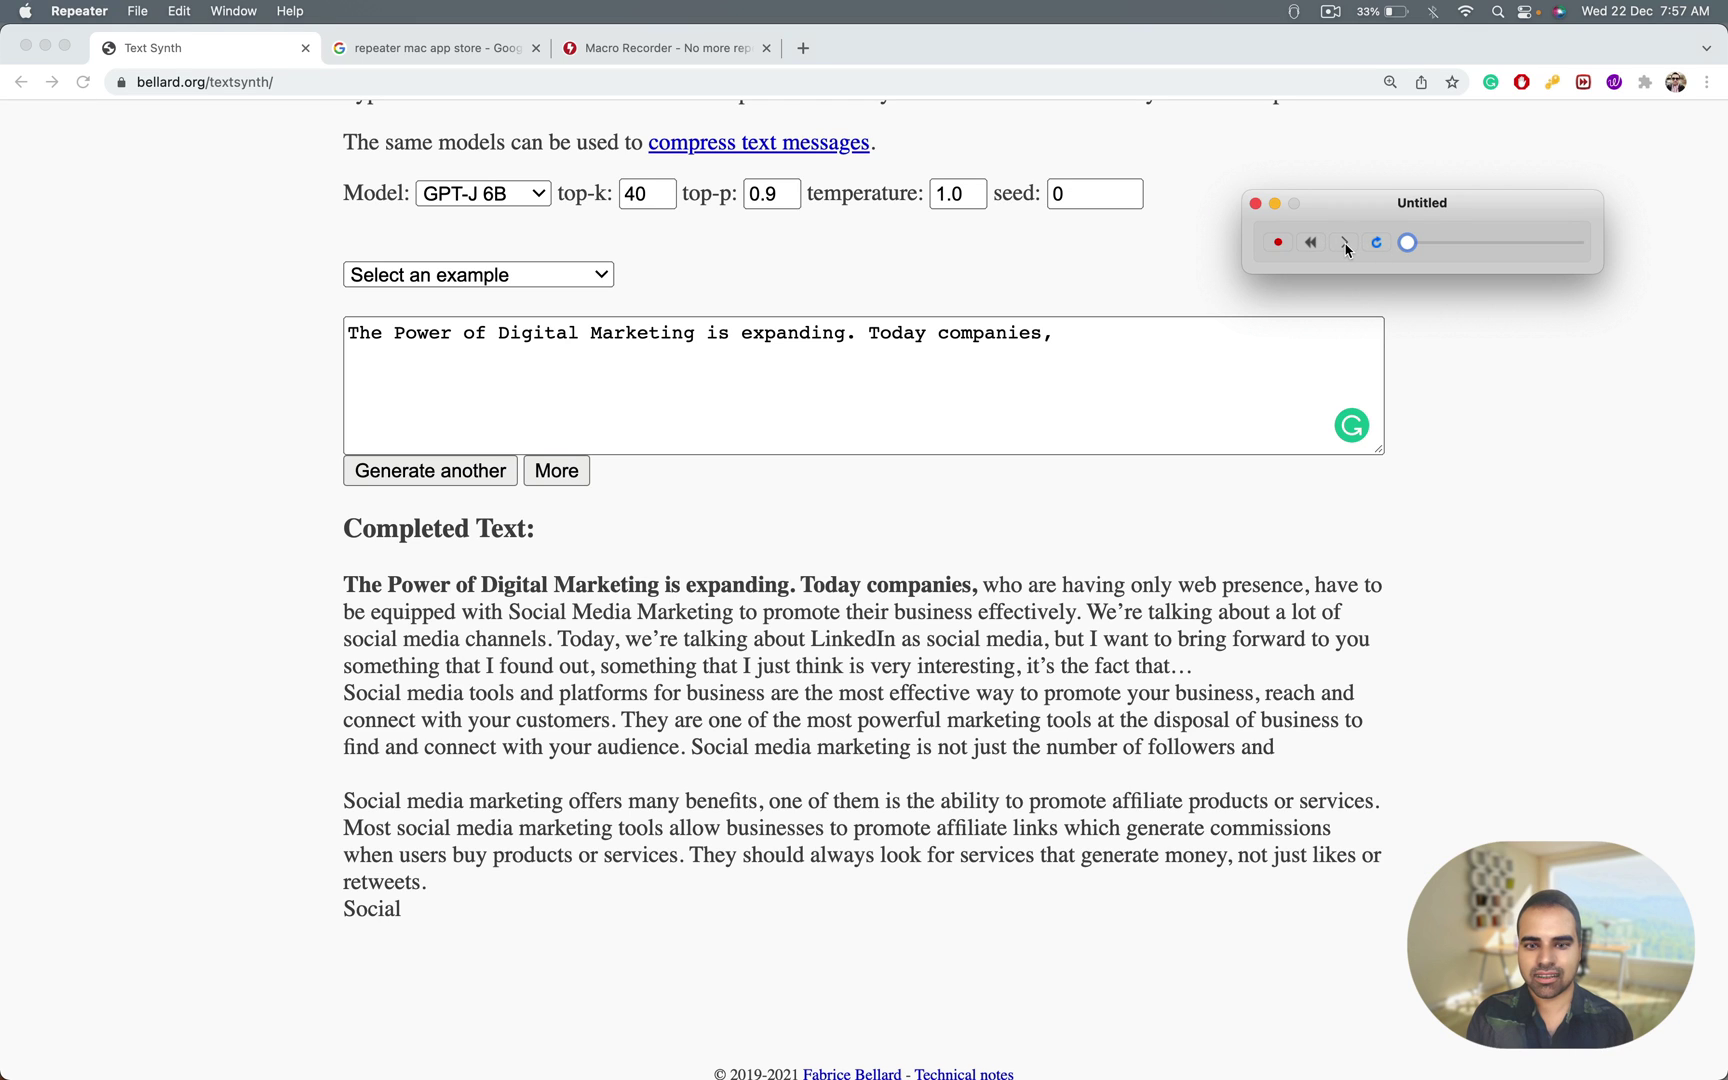
pyautogui.click(1346, 249)
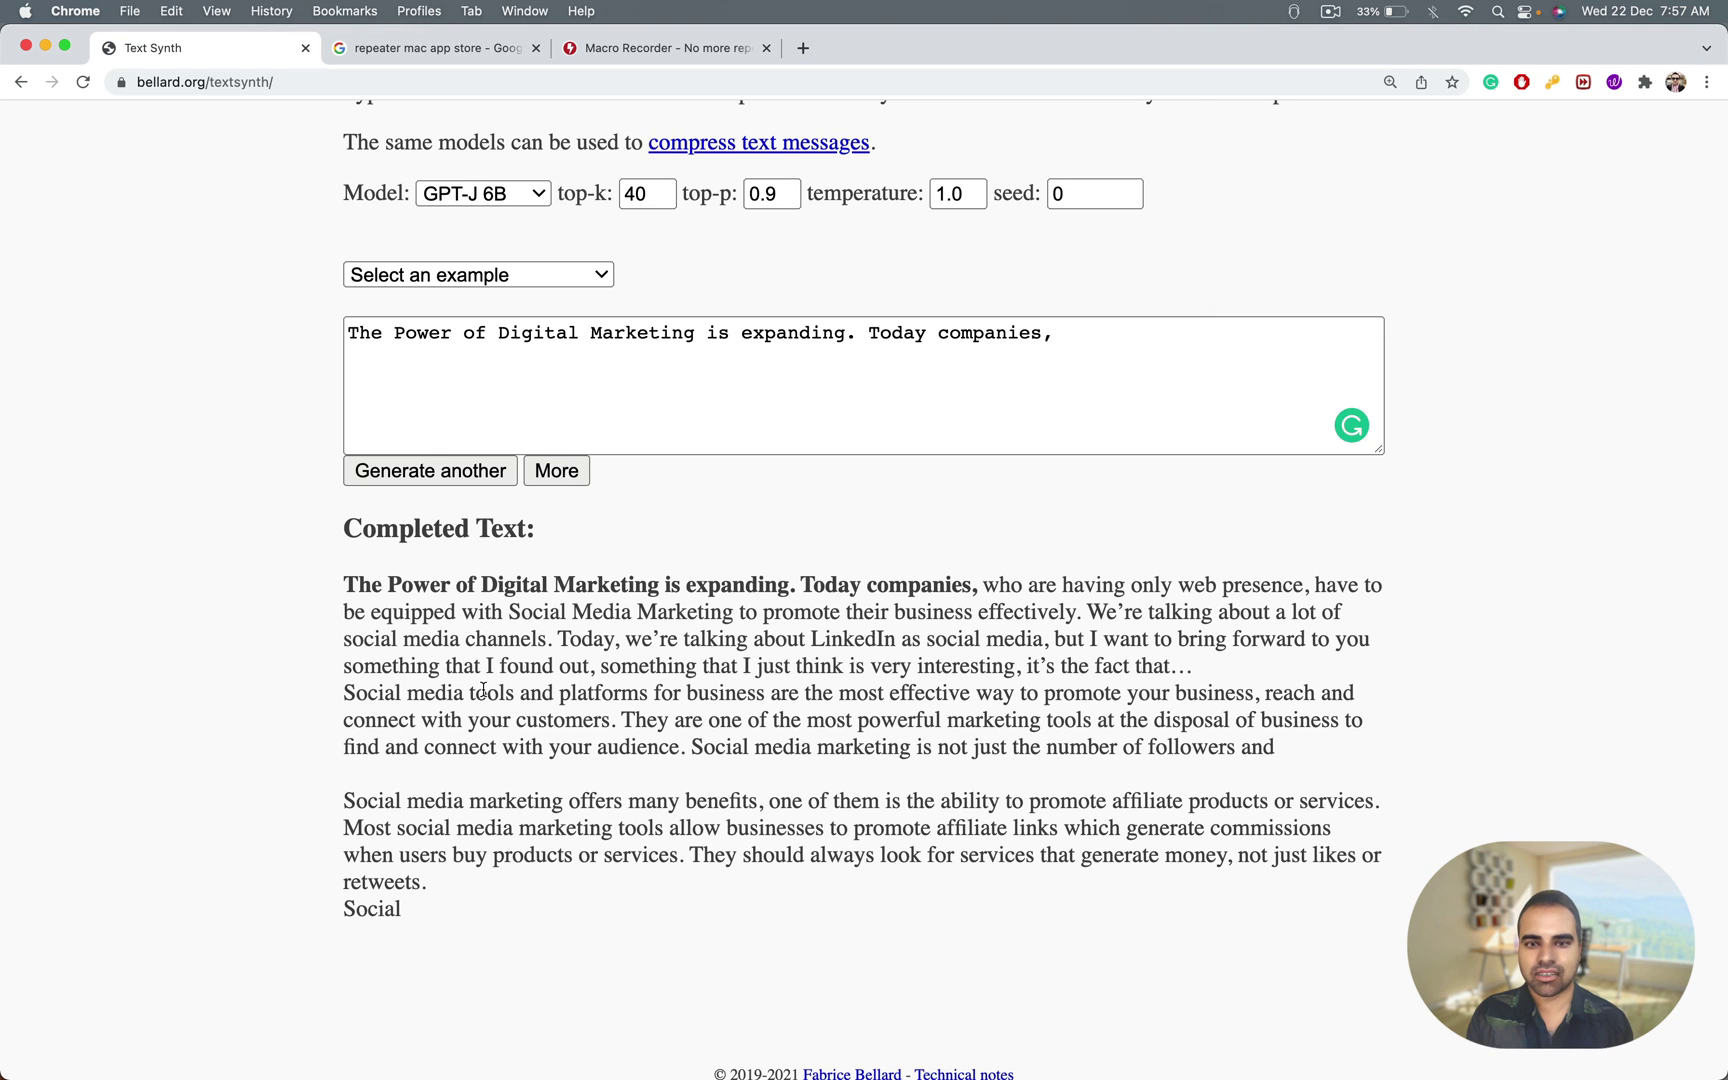
pyautogui.scroll(-1, 1596, 479)
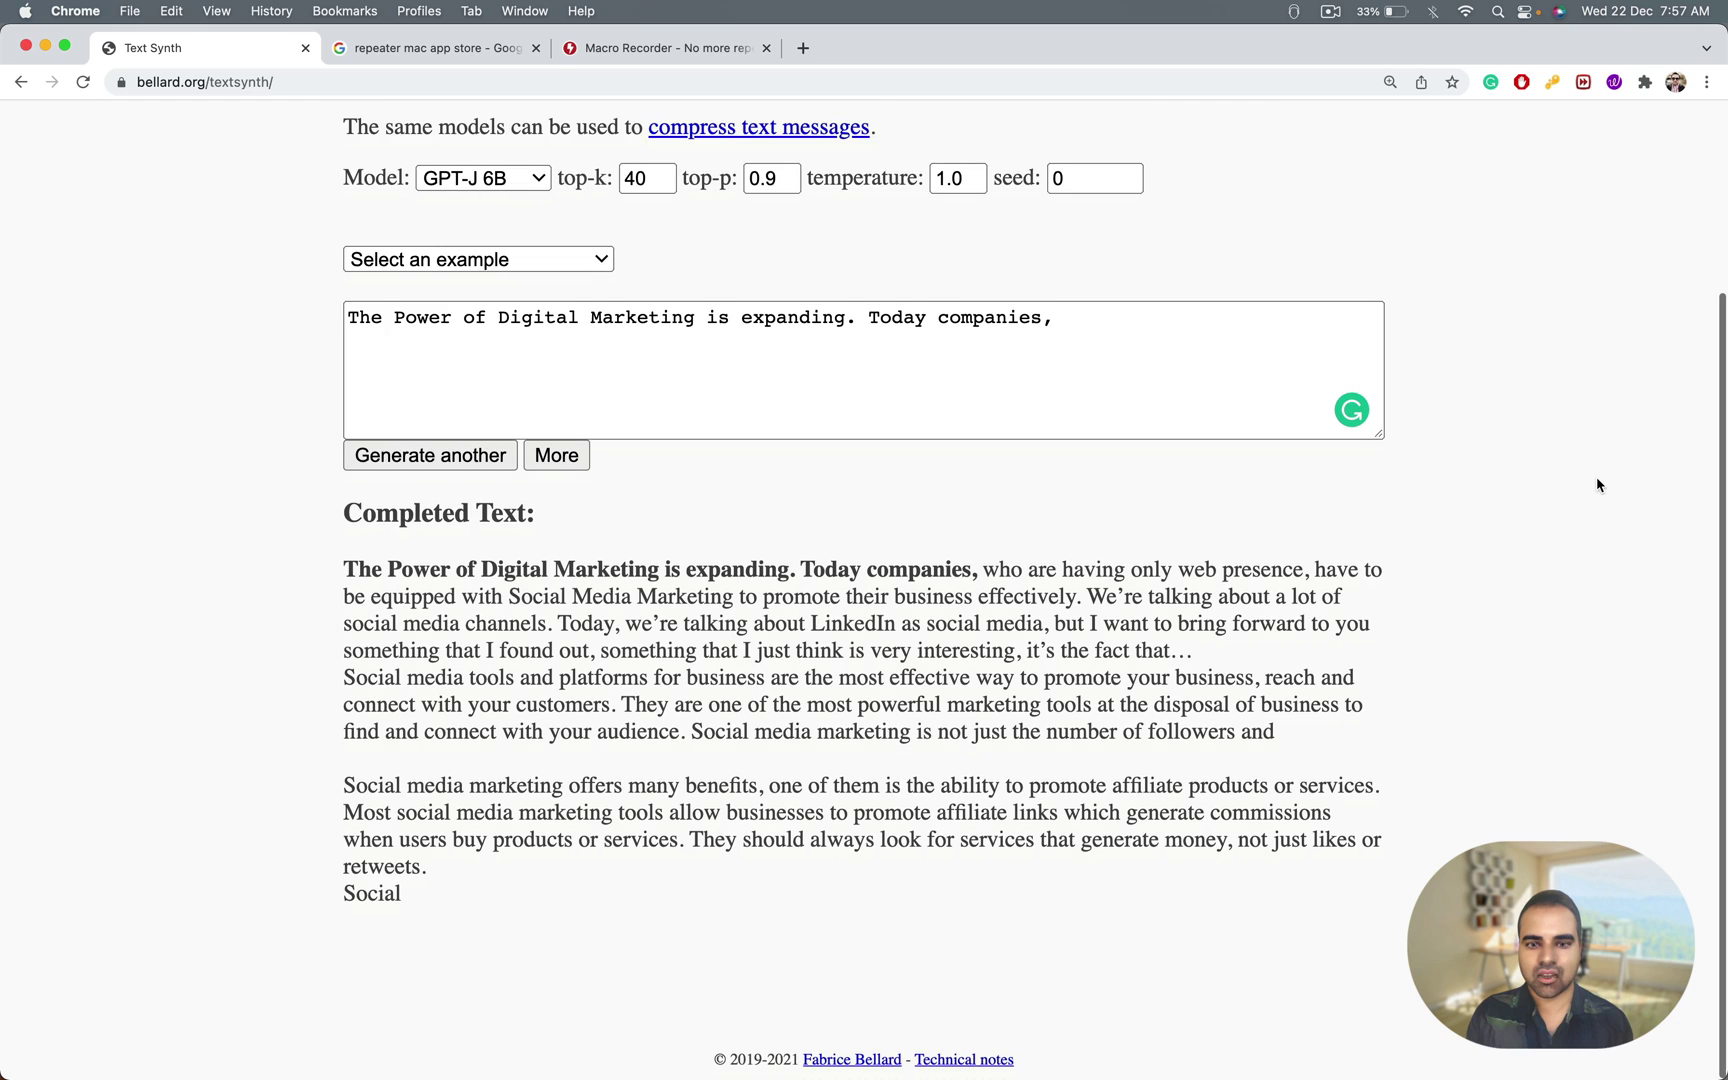
pyautogui.scroll(-1, 1596, 479)
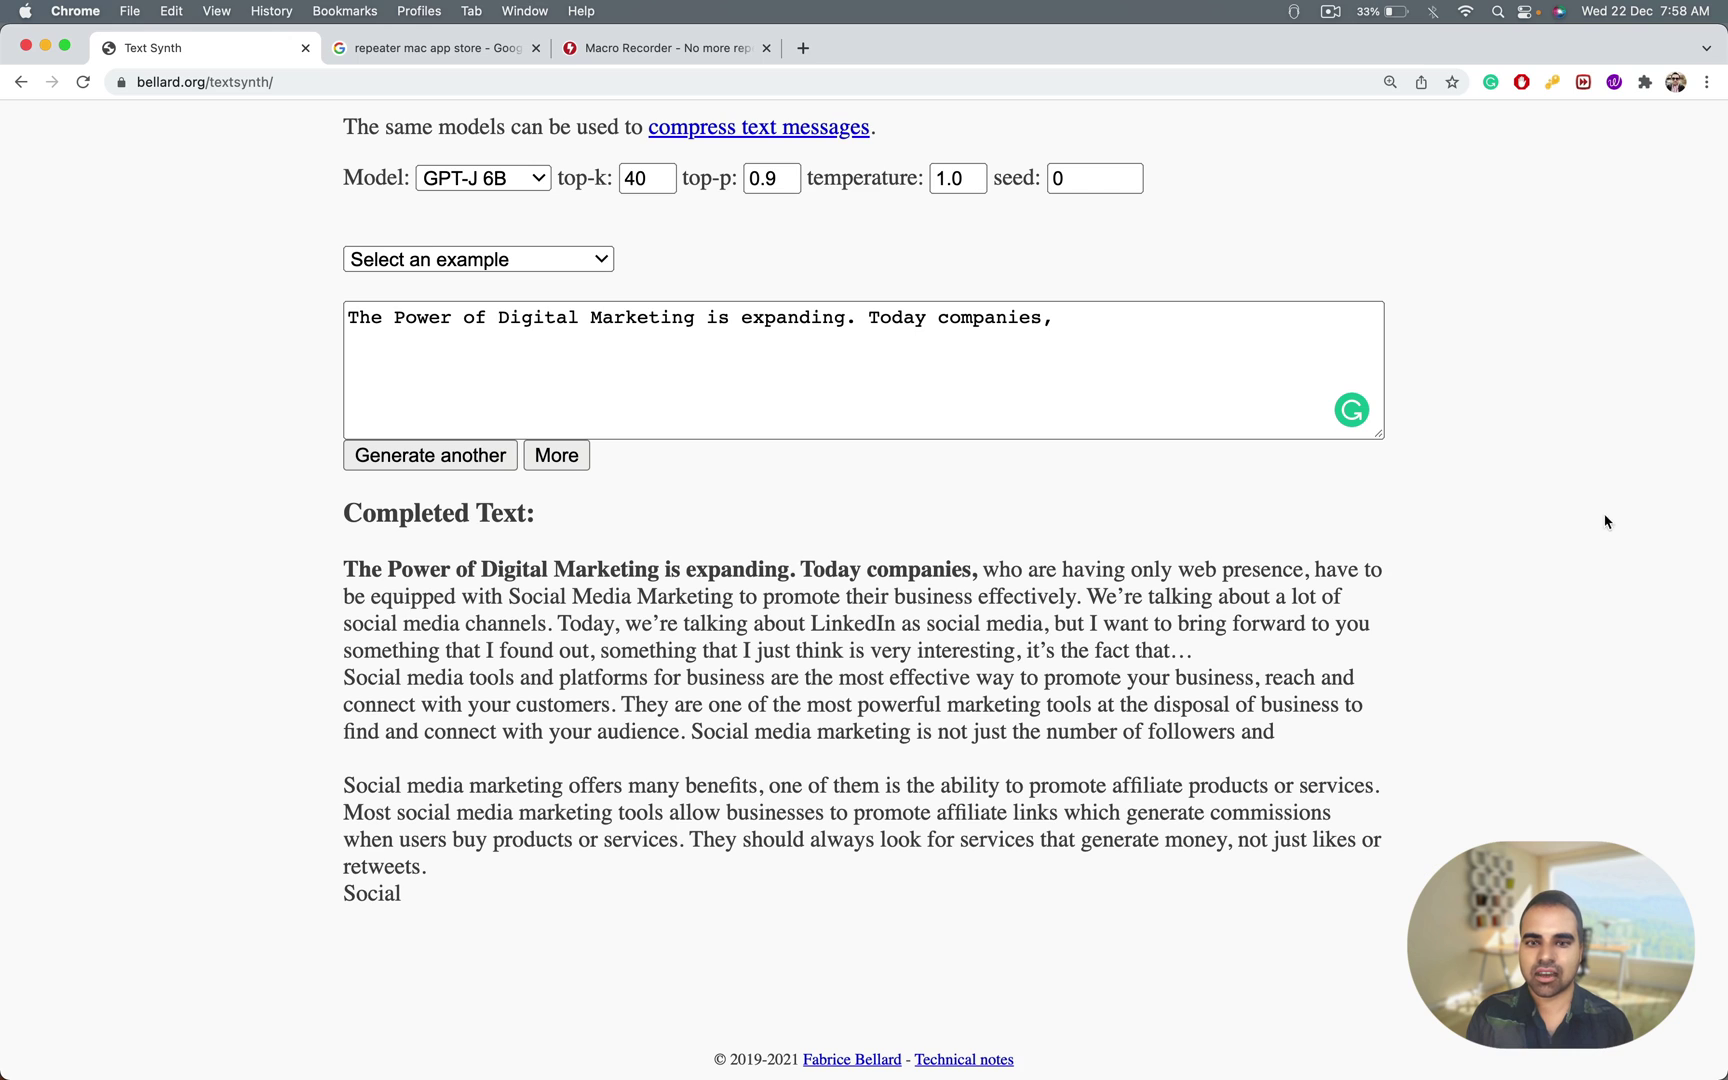
pyautogui.moveTo(1526, 1060)
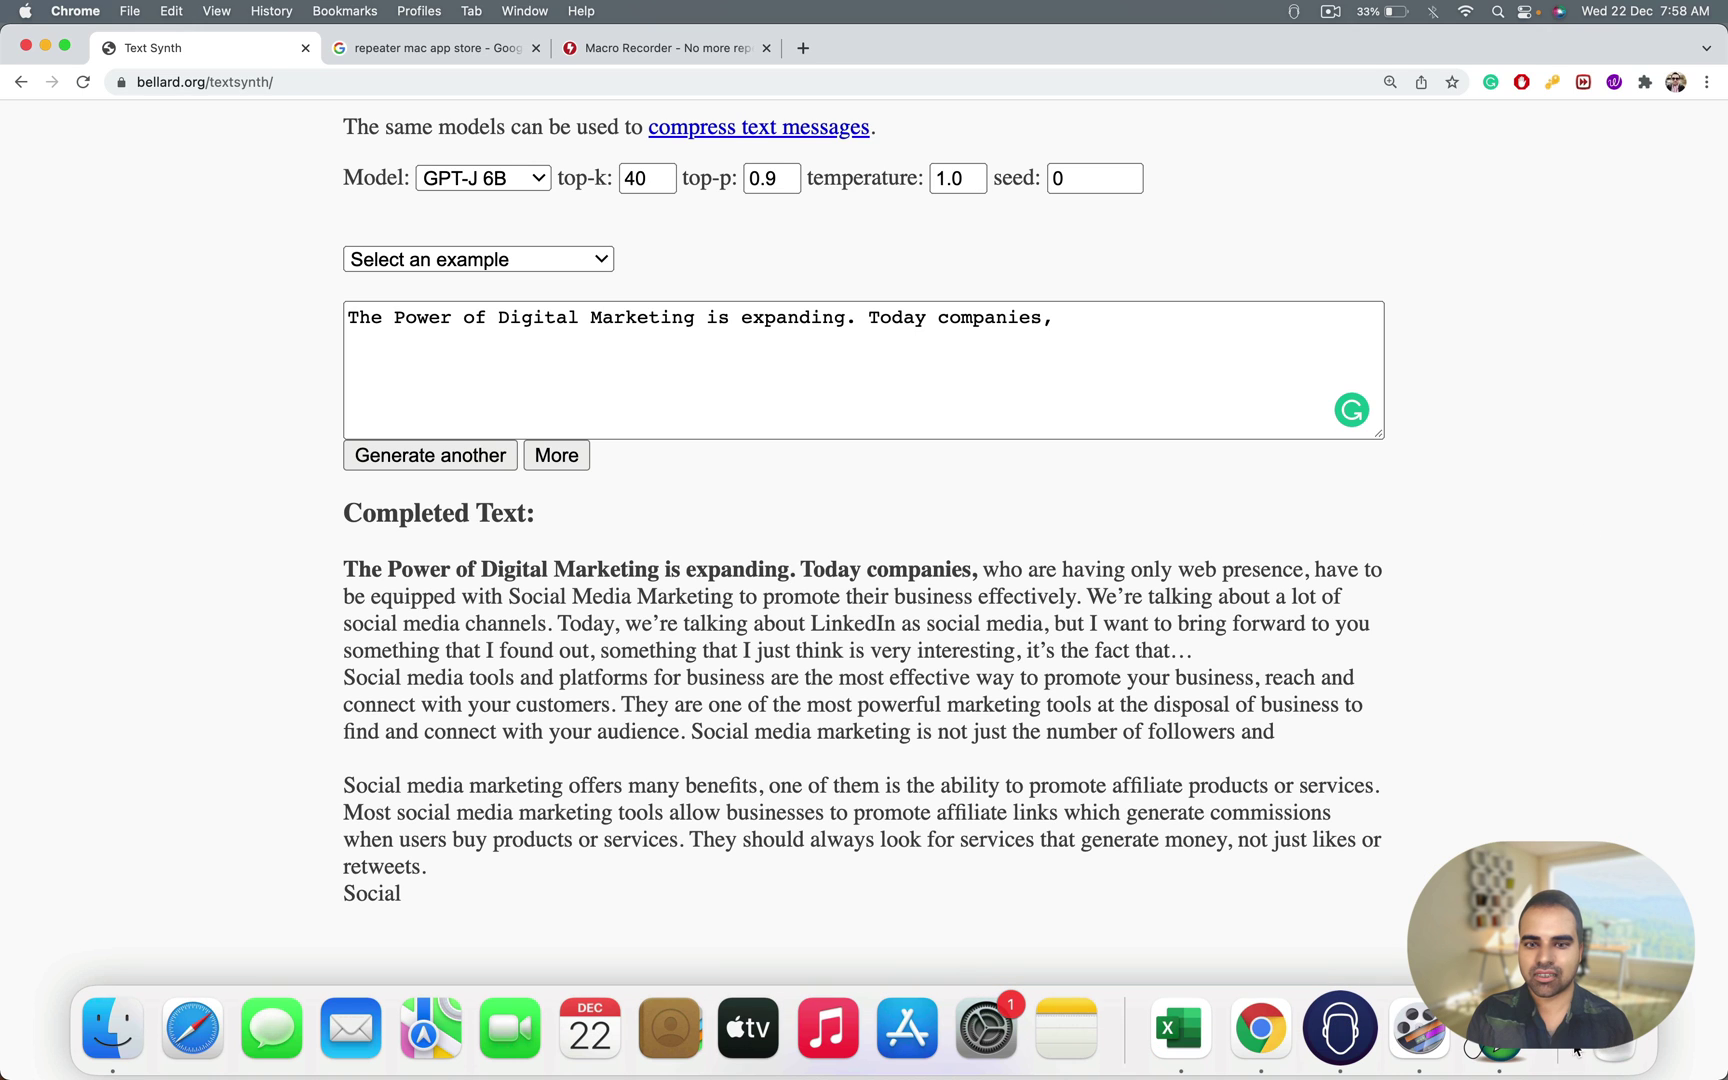
# Discard Repeater's unsaved recording, then extend the Text Synth article with More
pyautogui.click(1508, 1055)
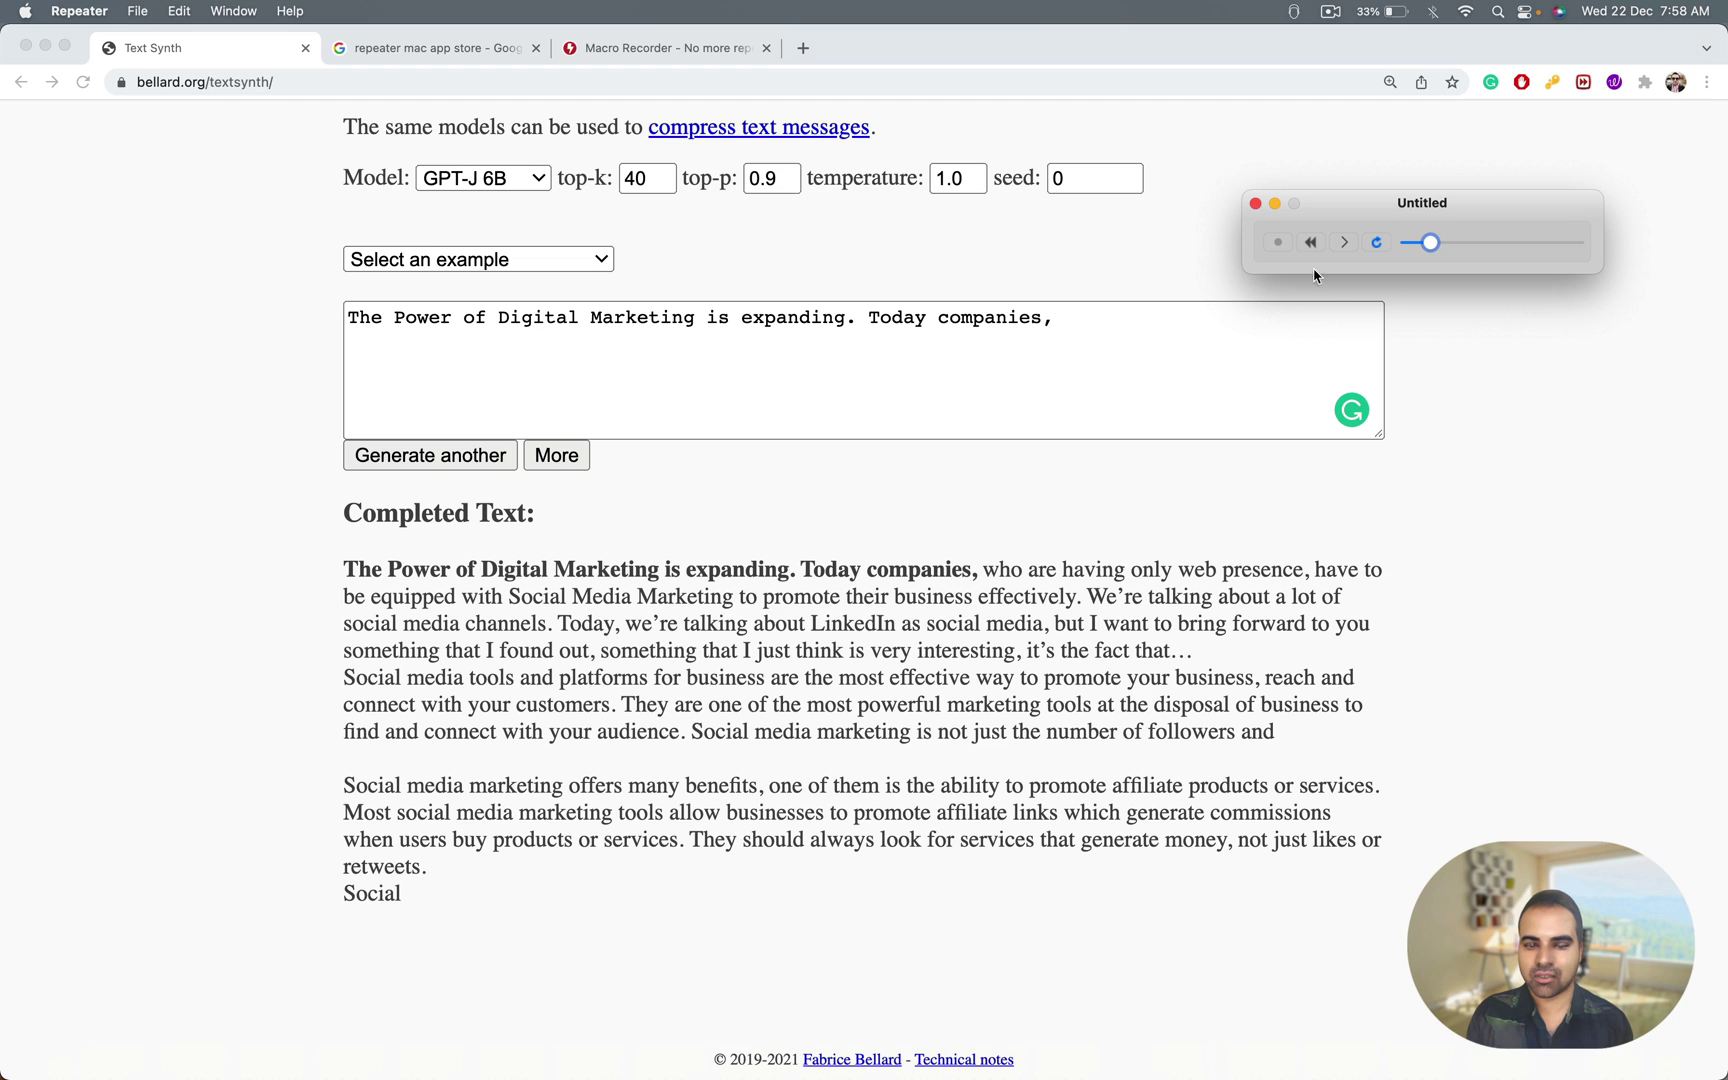
pyautogui.click(1278, 243)
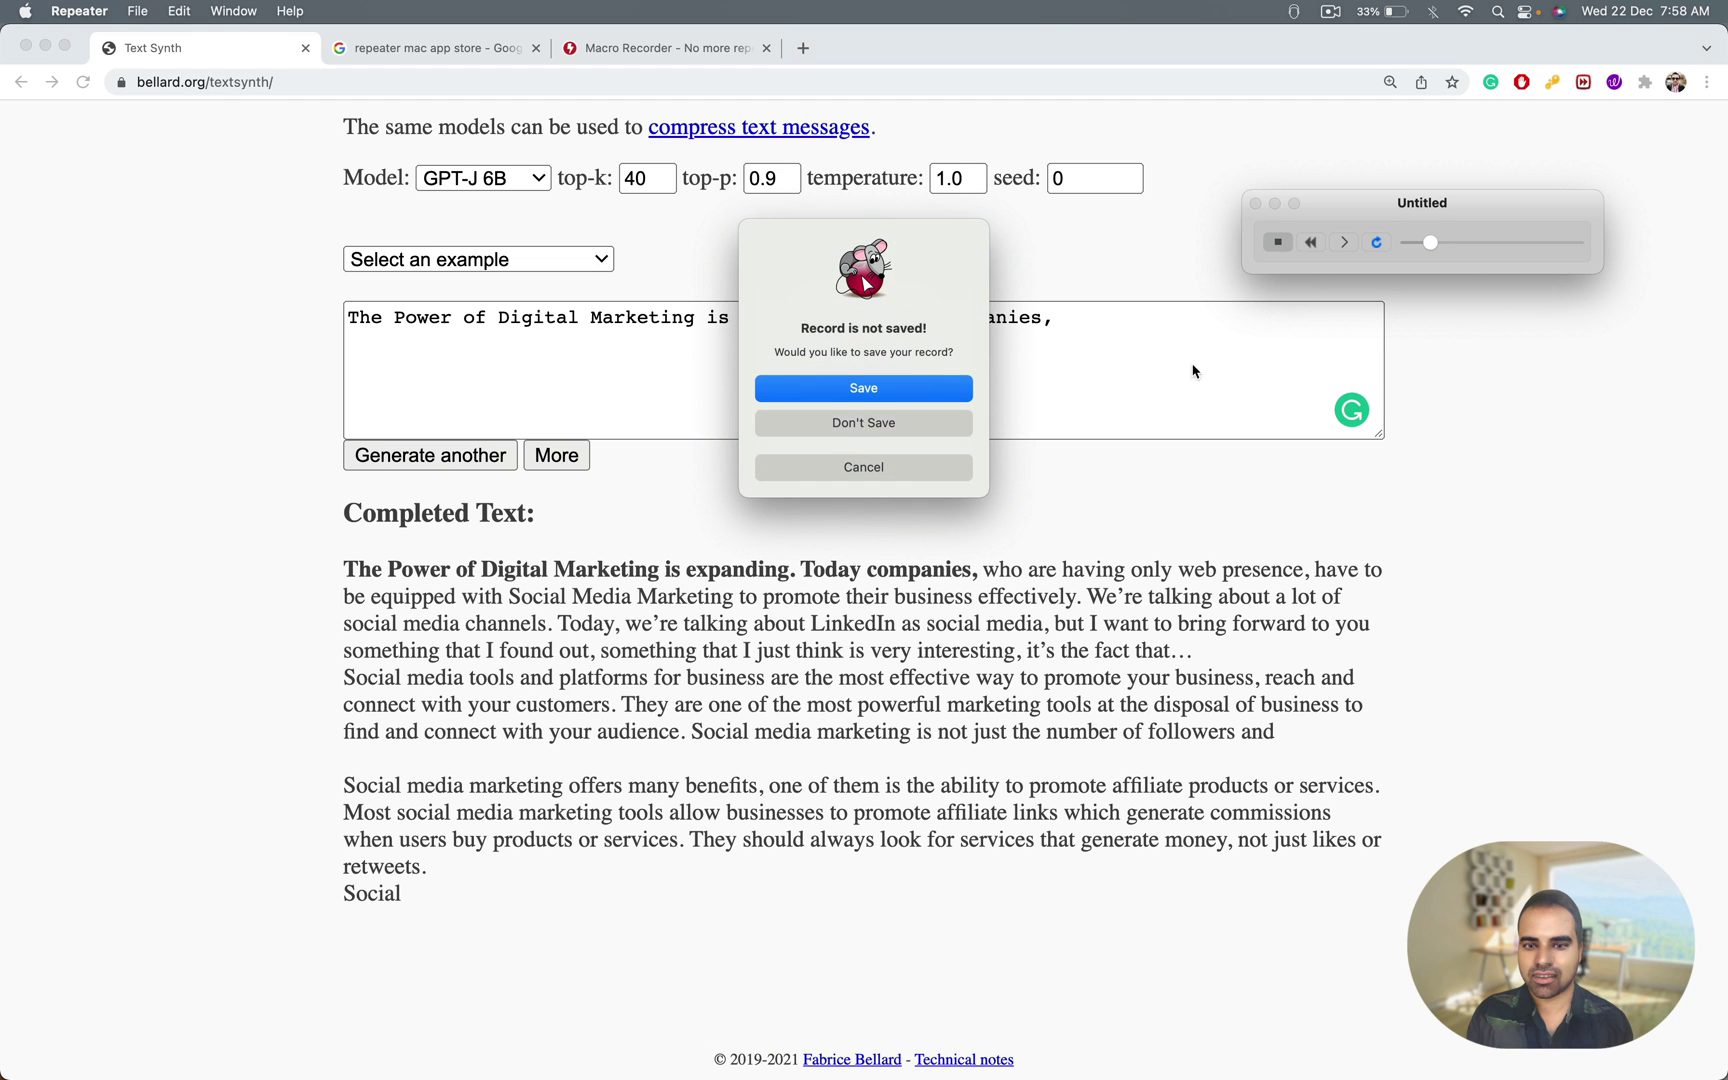
pyautogui.click(964, 421)
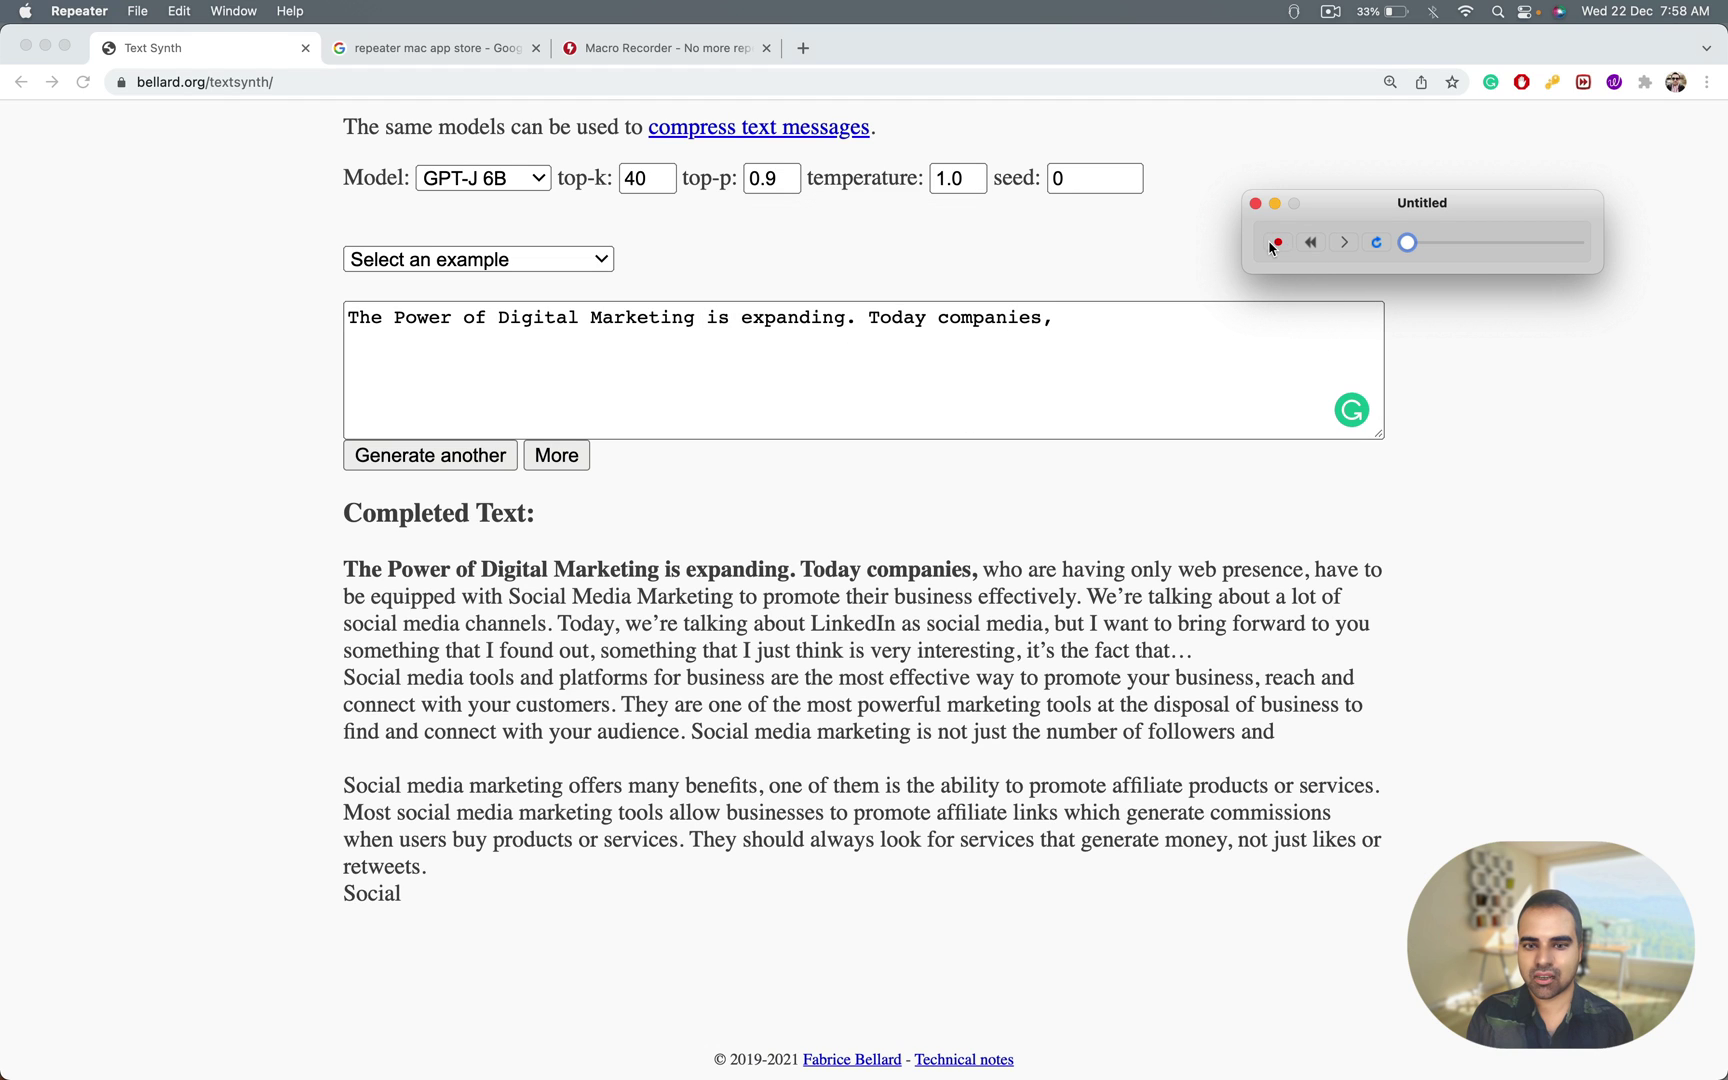
pyautogui.click(1280, 246)
pyautogui.click(926, 423)
pyautogui.click(1629, 370)
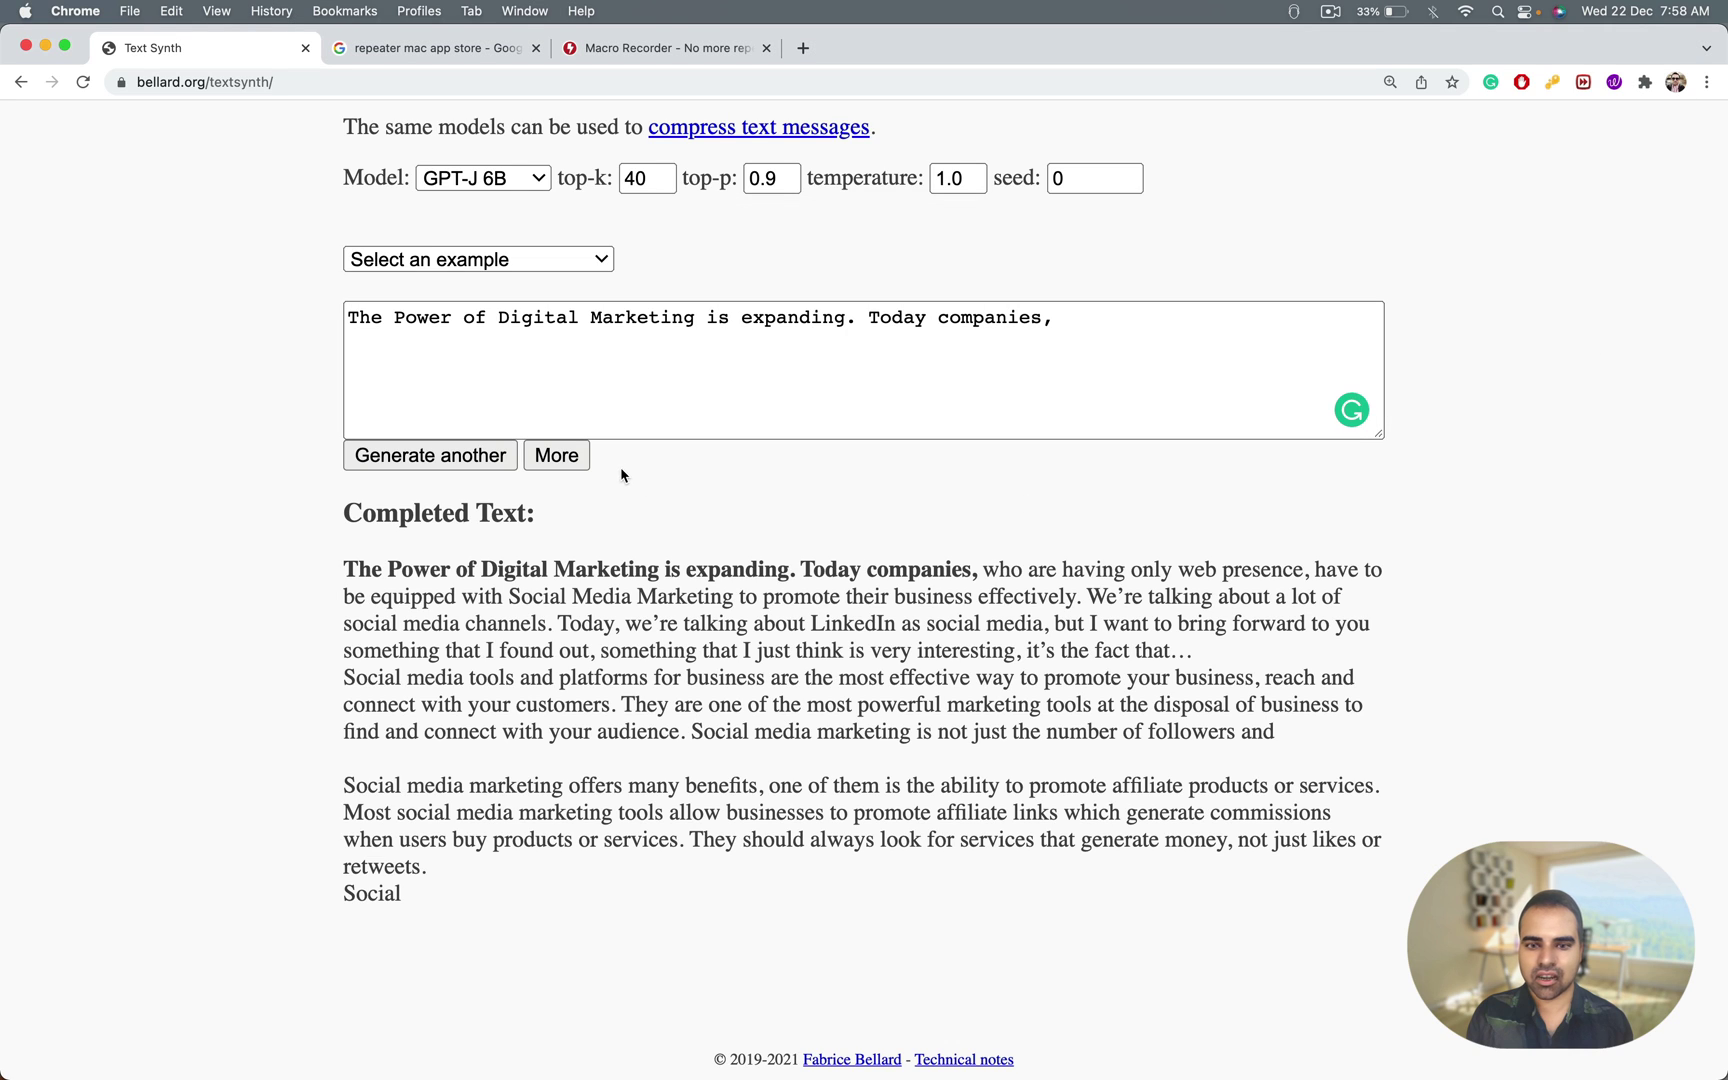
pyautogui.click(572, 460)
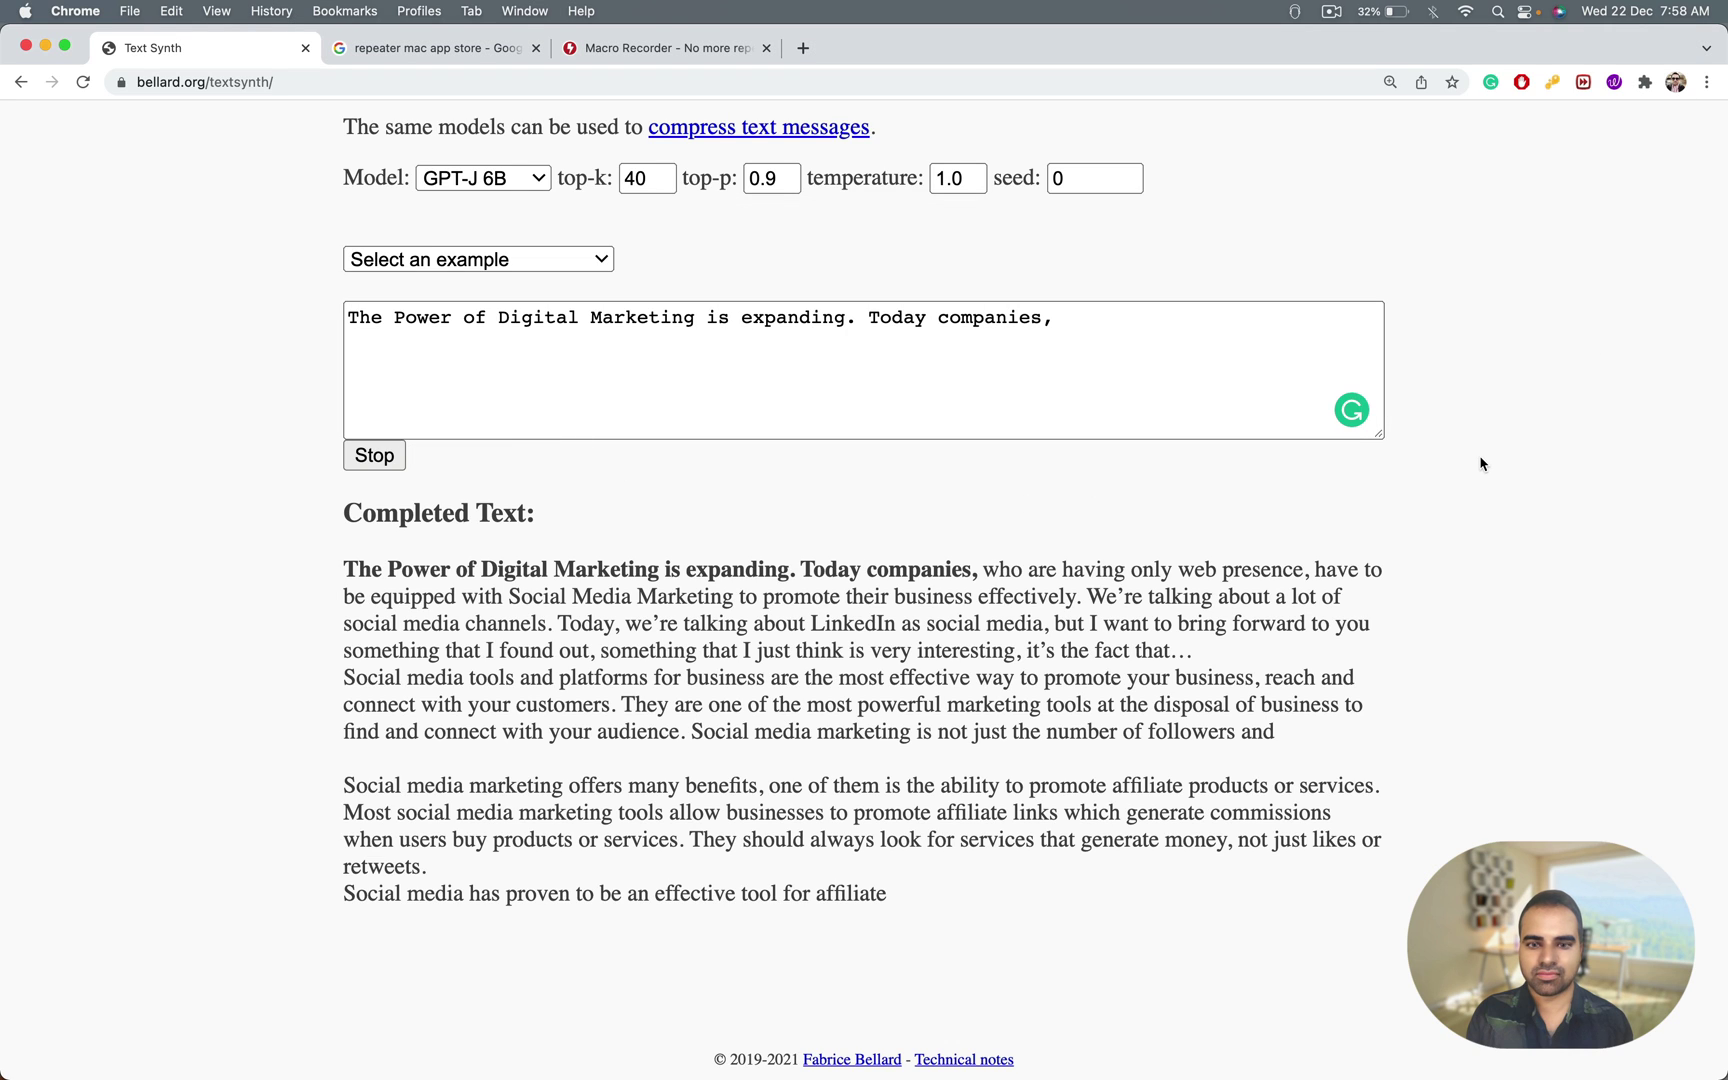